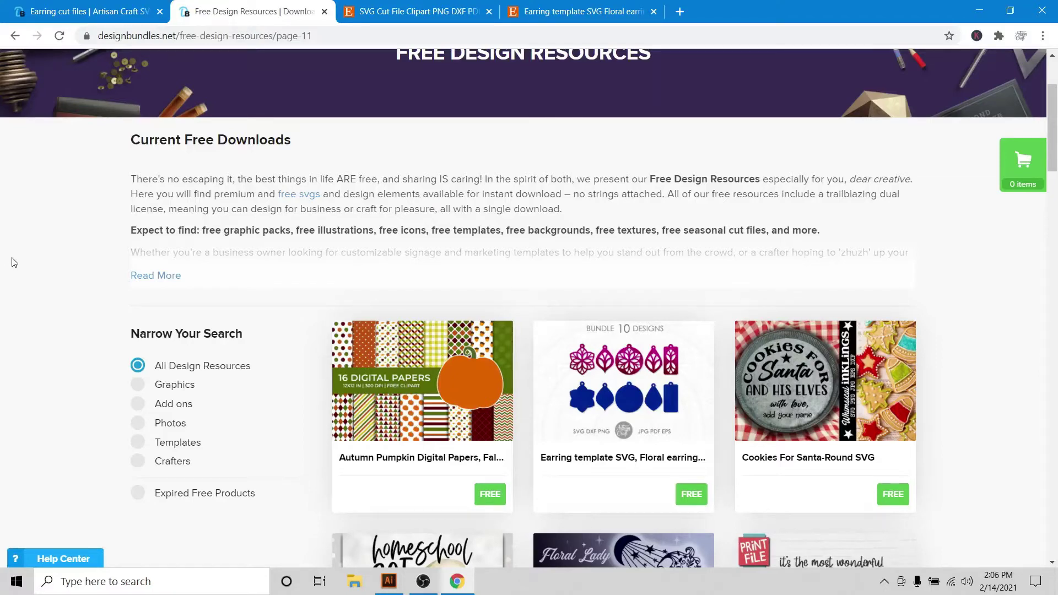
Step: Browse the Design Bundles Earring cut files store, then switch to the ArtisanCraftSVG Etsy shop
key("ctrl+shift+Tab")
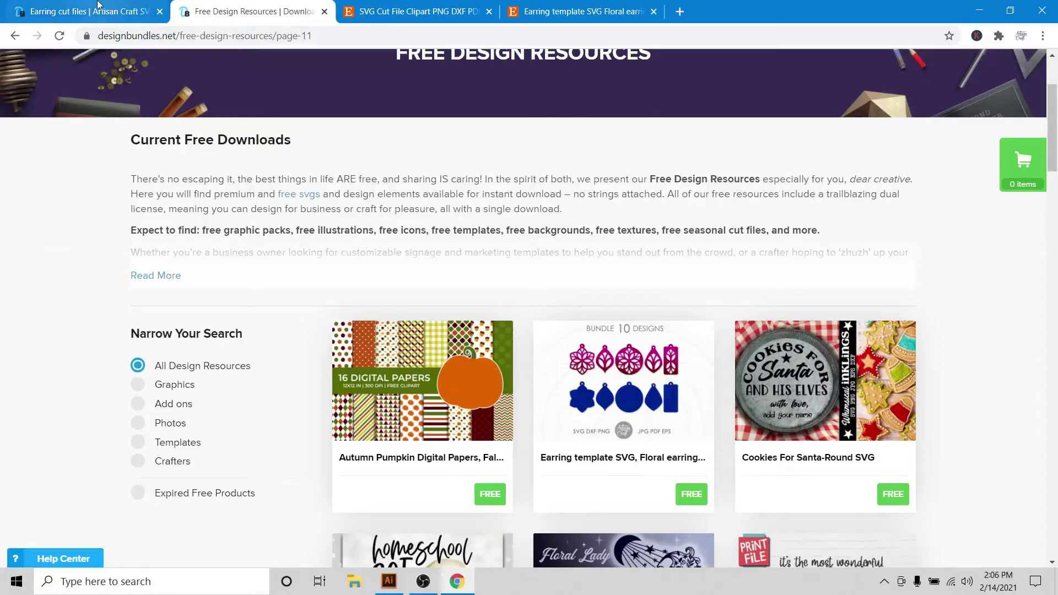
scroll(794, 286, "down", 9)
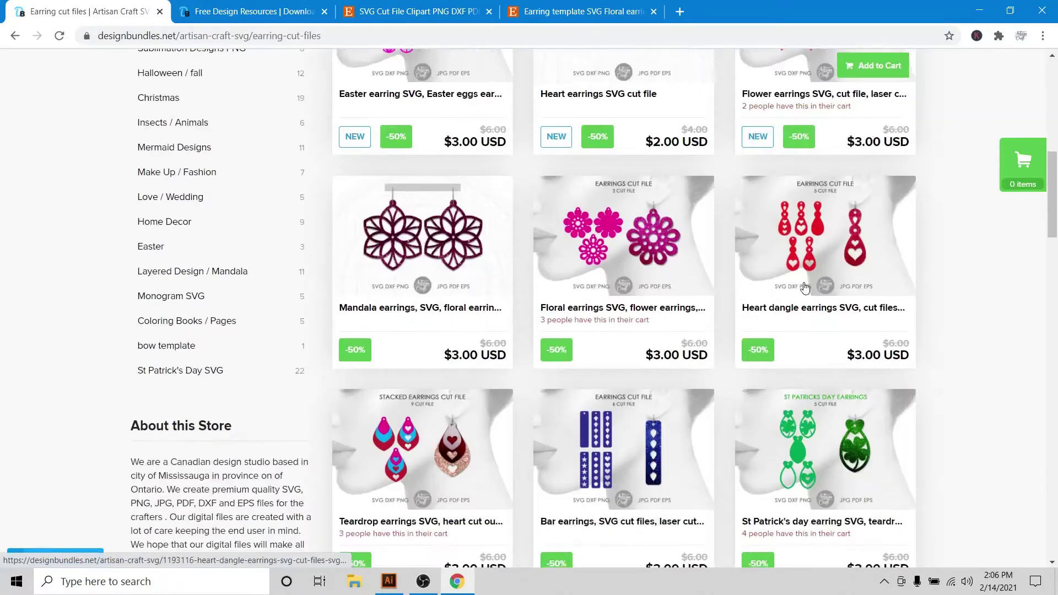
scroll(788, 293, "down", 4)
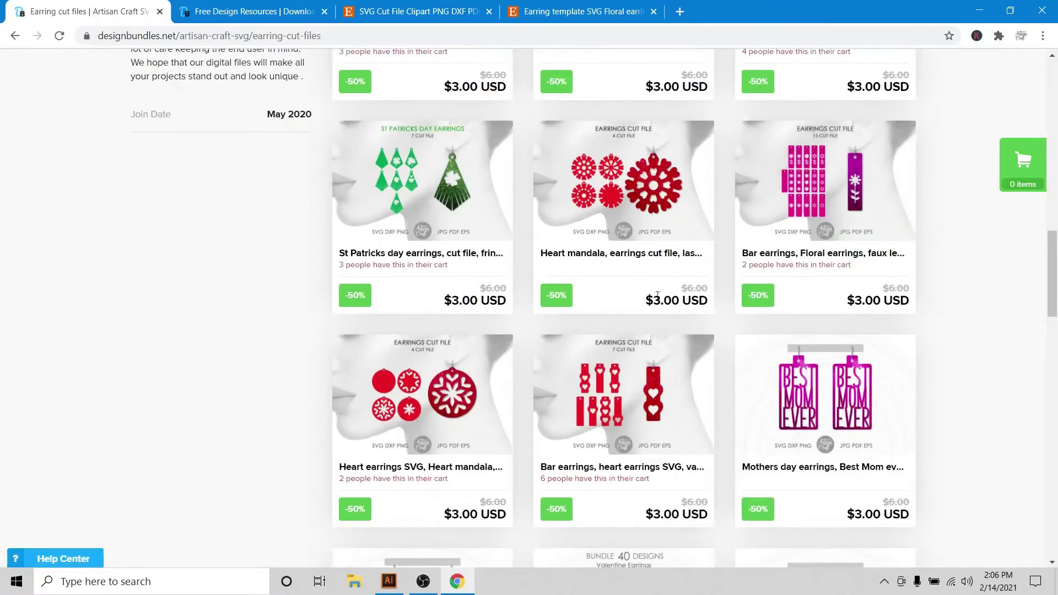
scroll(634, 298, "up", 6)
scroll(622, 298, "up", 3)
left_click(389, 7)
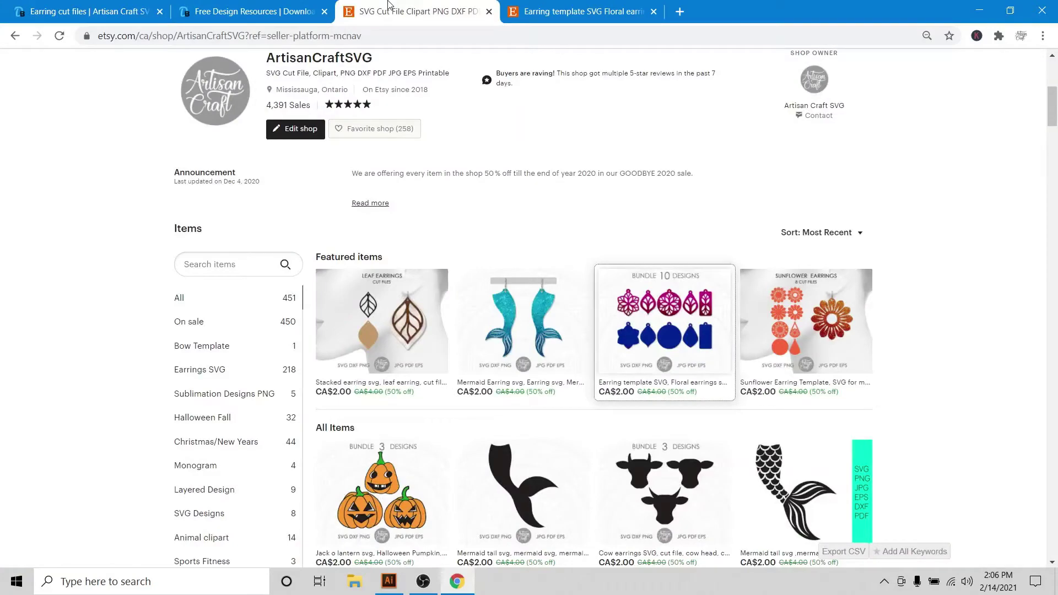
Step: Page through the Etsy floral earring template listing's images, then return to the Artisan Craft store
left_click(568, 12)
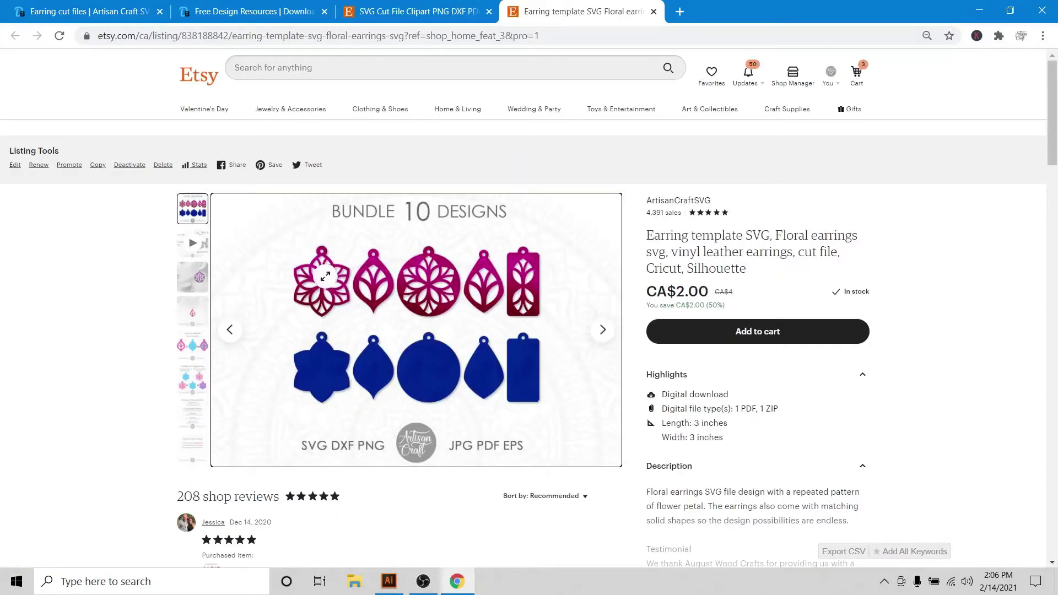
left_click(296, 297)
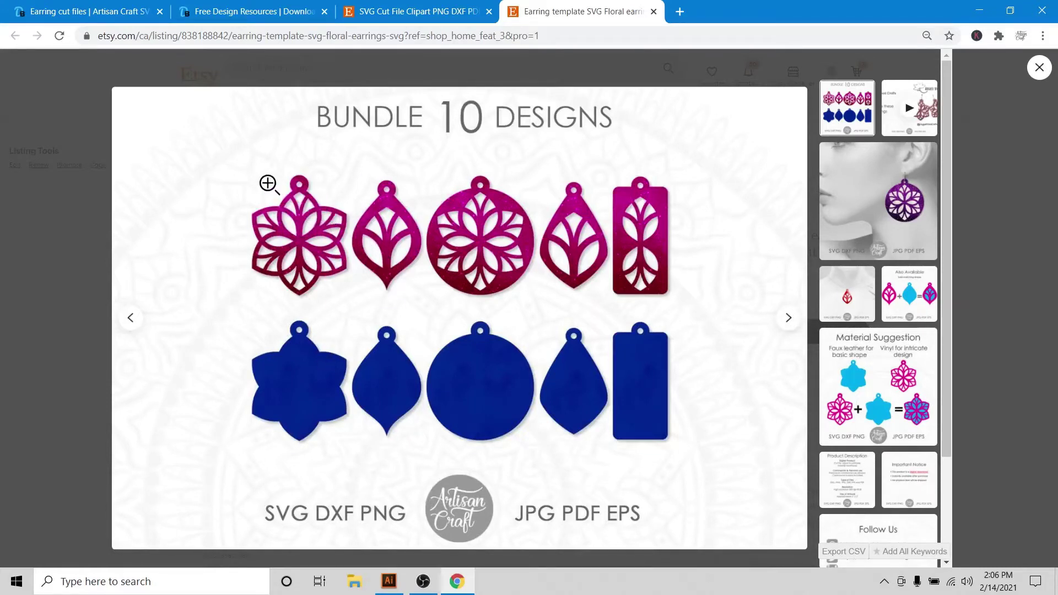
left_click(789, 317)
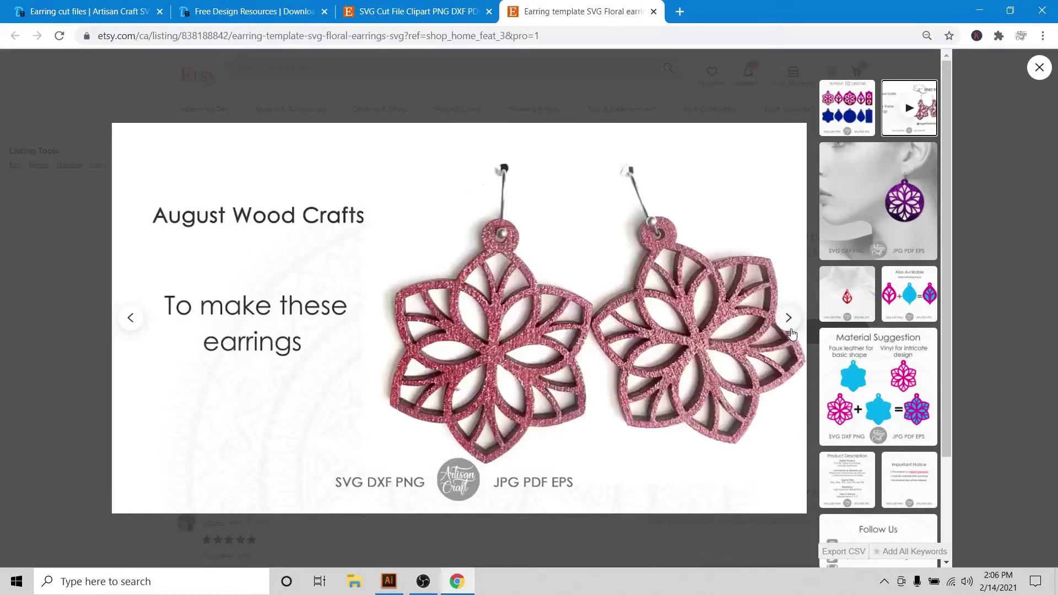
left_click(789, 325)
left_click(80, 5)
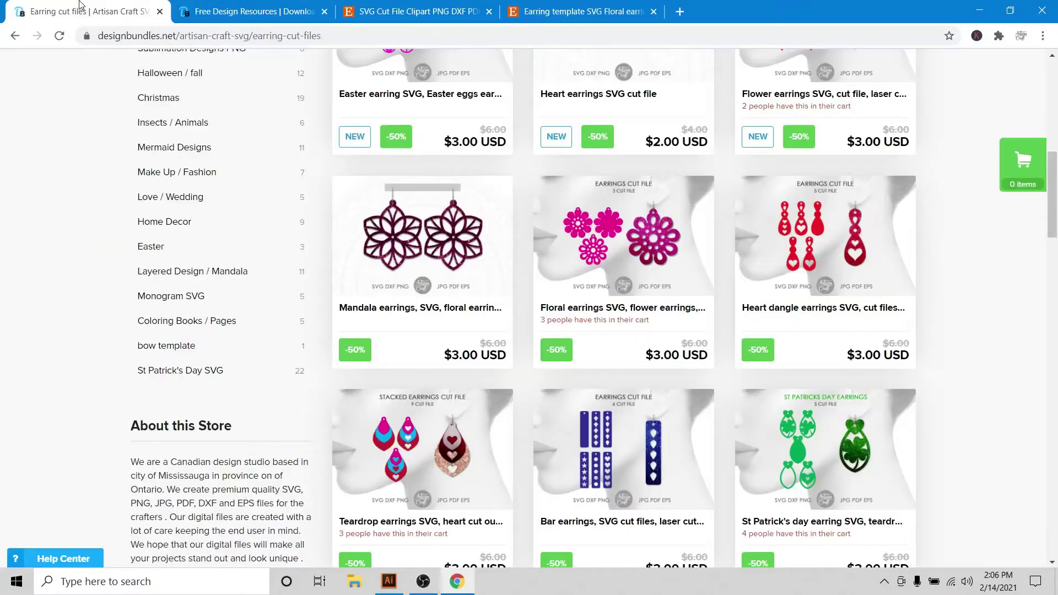
Step: Open the free Earring template SVG, Floral earrings SVG product page from Free Design Resources
left_click(214, 9)
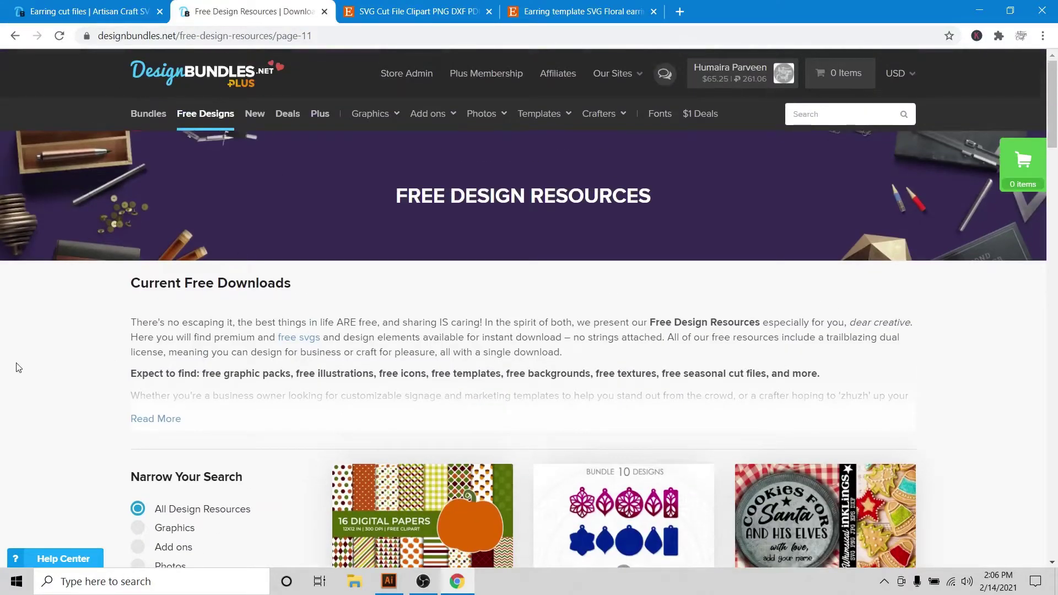
scroll(18, 368, "down", 5)
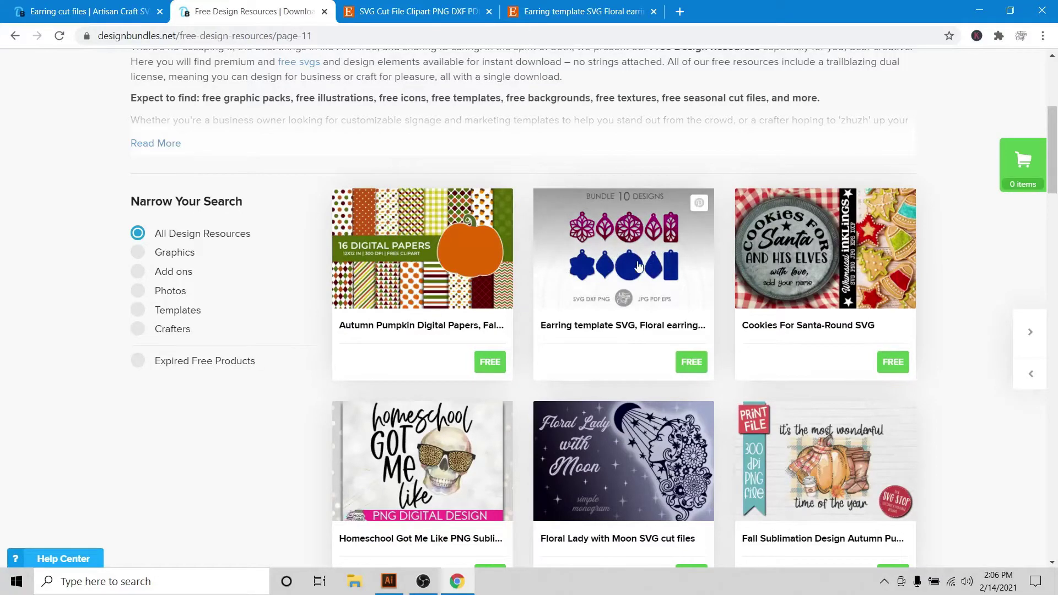
left_click(121, 5)
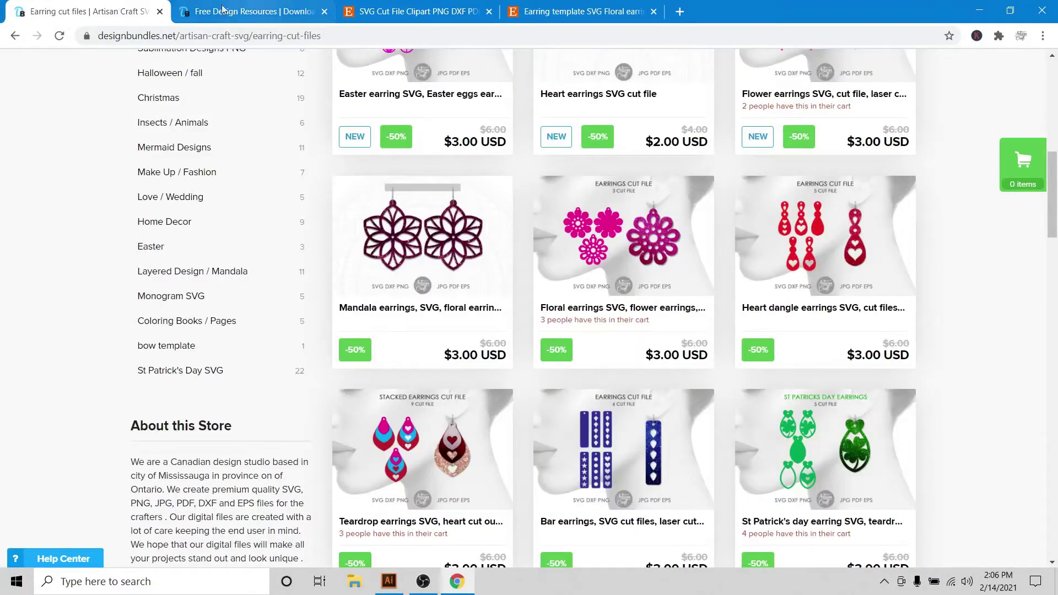
left_click(251, 10)
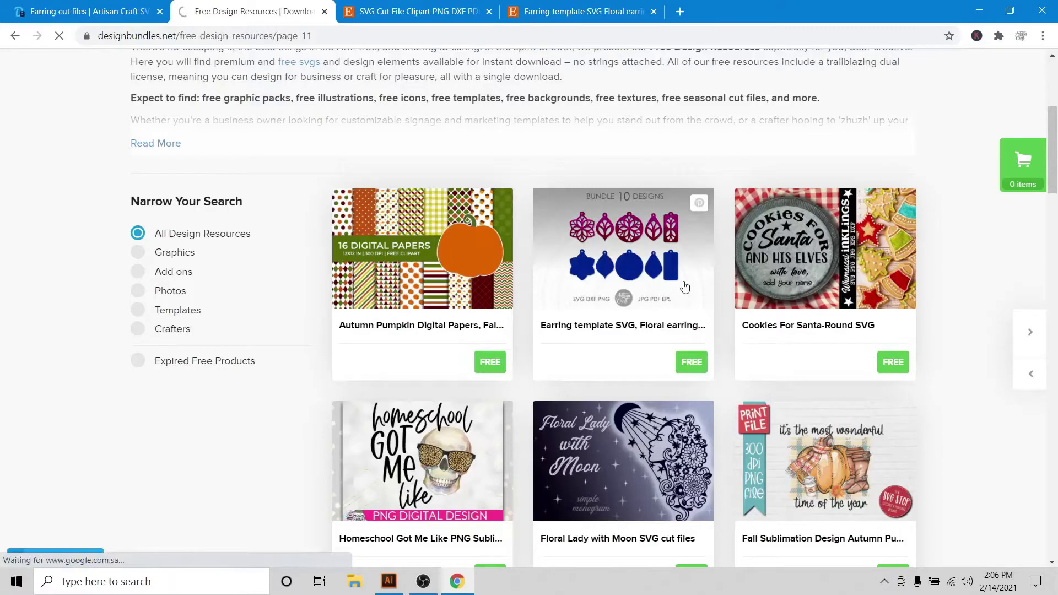
left_click(705, 283)
scroll(880, 351, "down", 2)
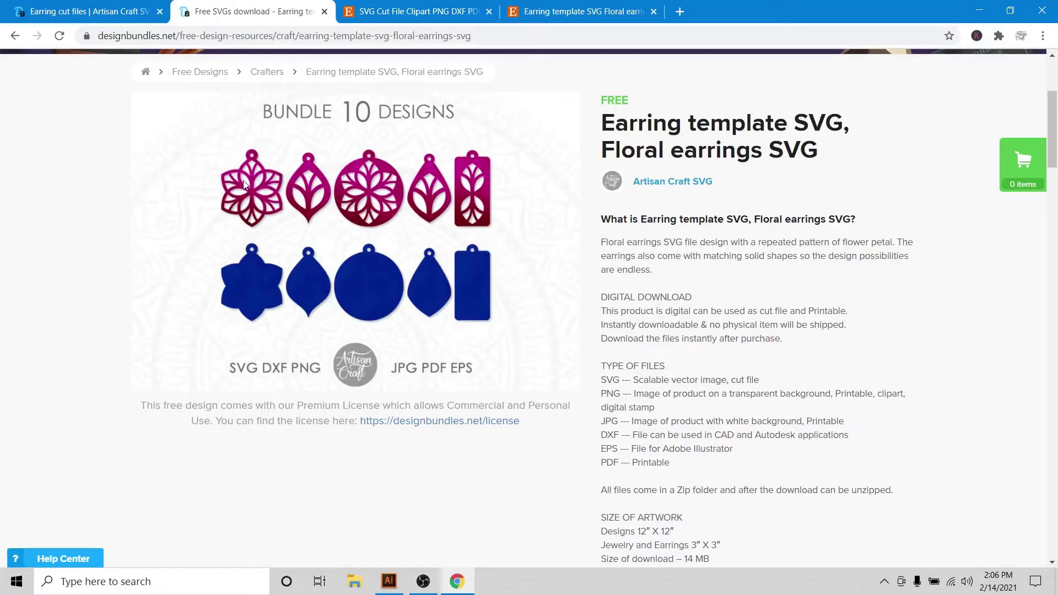
Step: Scroll through the Artisan Craft store's first page of earring listings, then switch to the Etsy shop
left_click(42, 6)
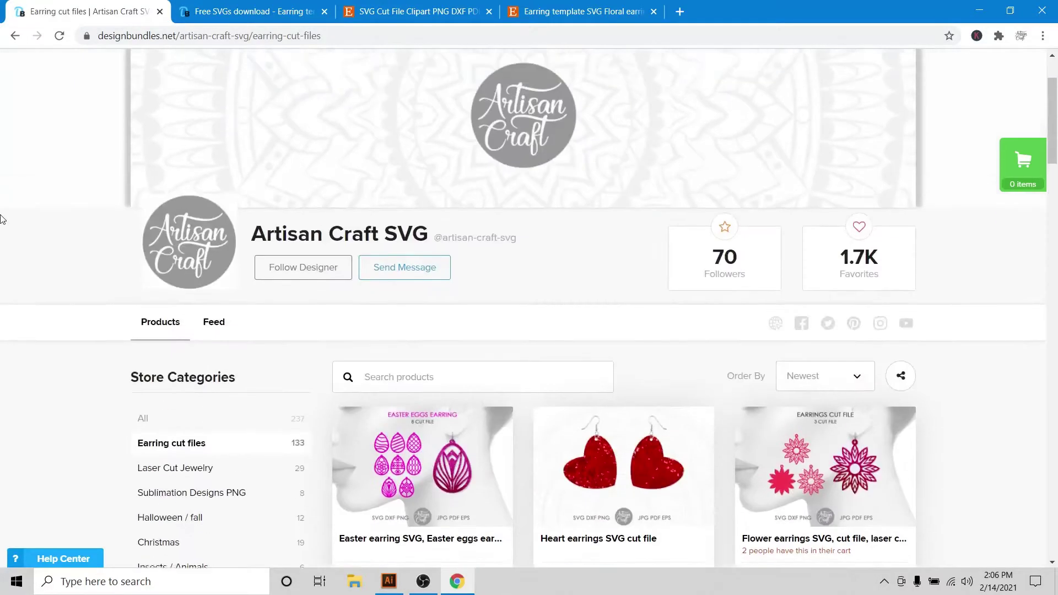
scroll(5, 220, "down", 2)
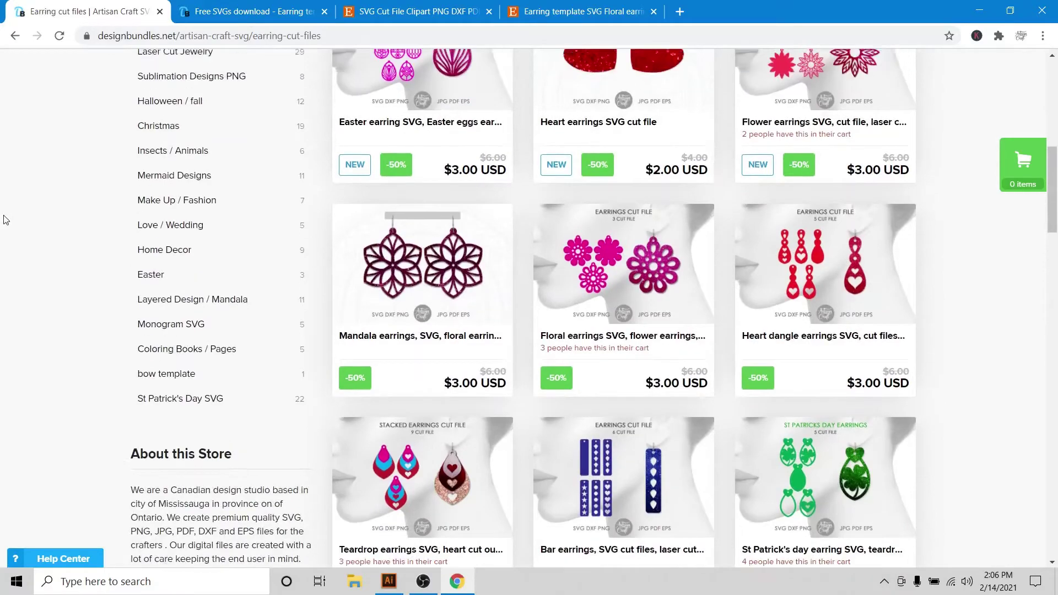
scroll(6, 220, "up", 1)
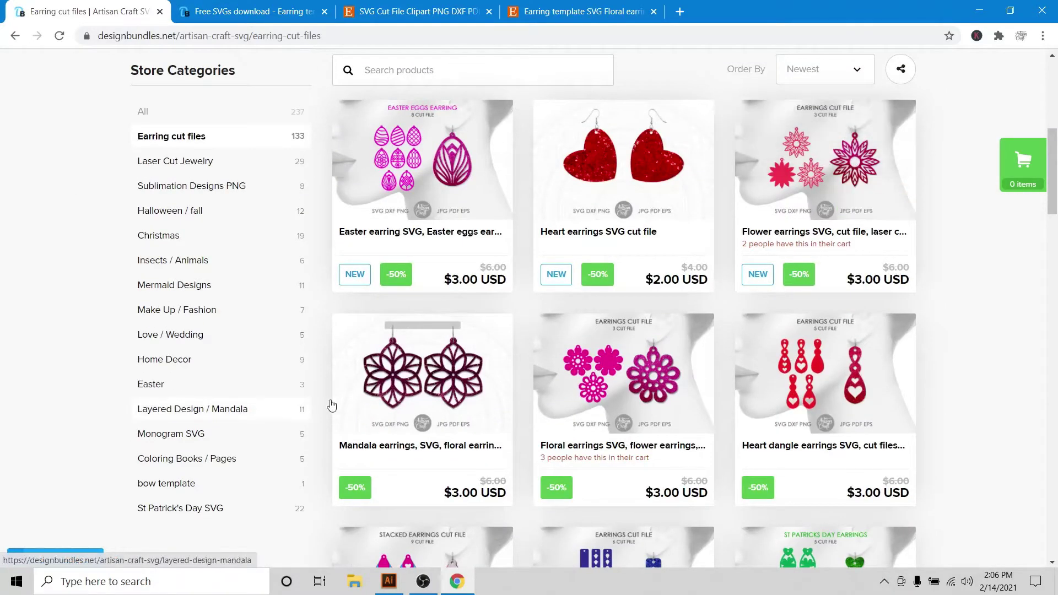
scroll(830, 381, "down", 3)
scroll(830, 381, "down", 12)
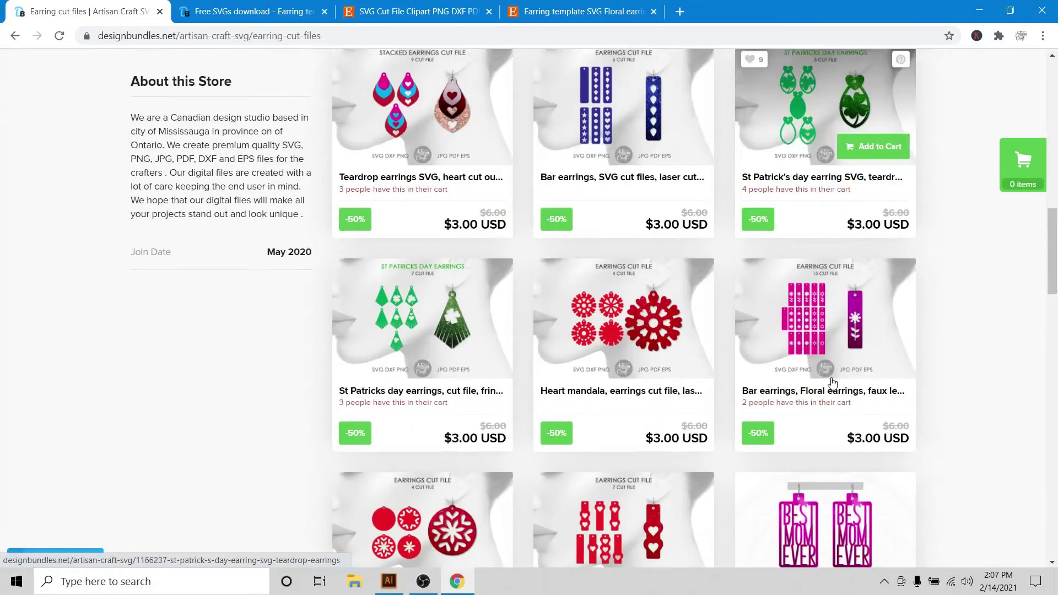
scroll(679, 256, "up", 3)
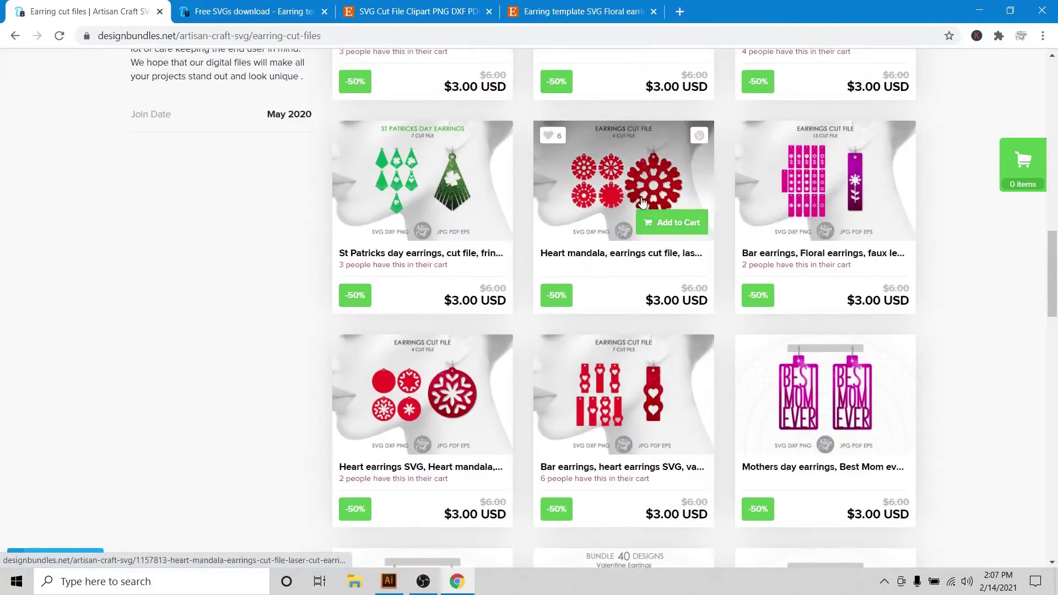
scroll(265, 314, "down", 4)
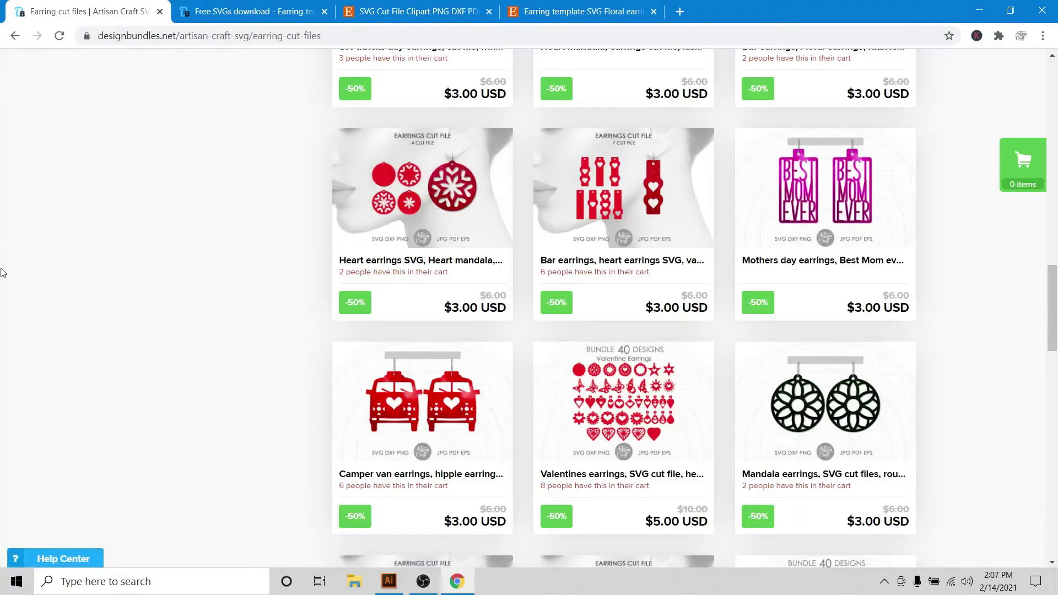
scroll(981, 151, "down", 4)
scroll(999, 302, "down", 3)
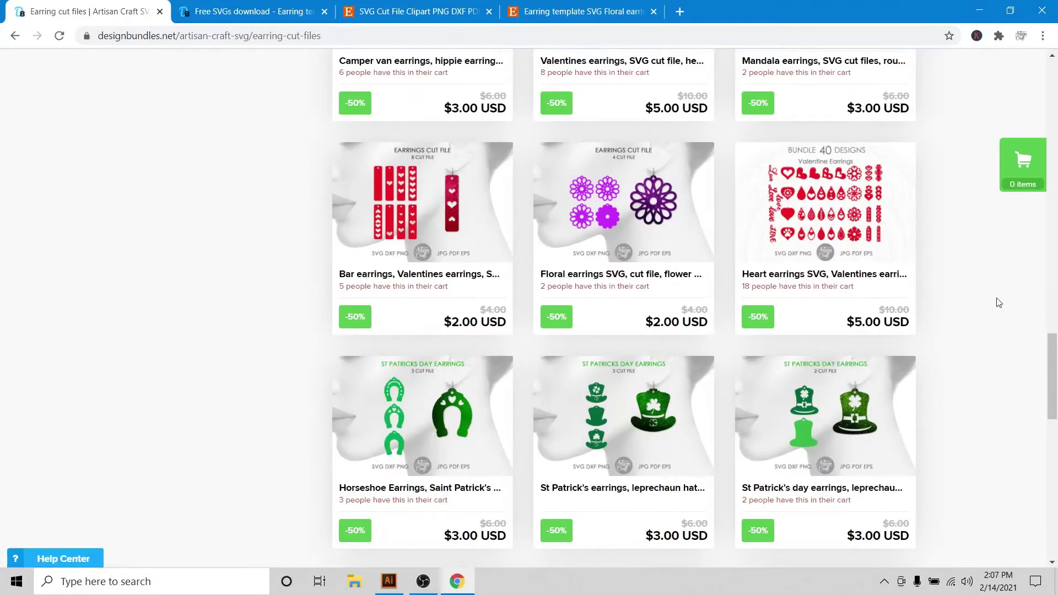
scroll(989, 336, "down", 10)
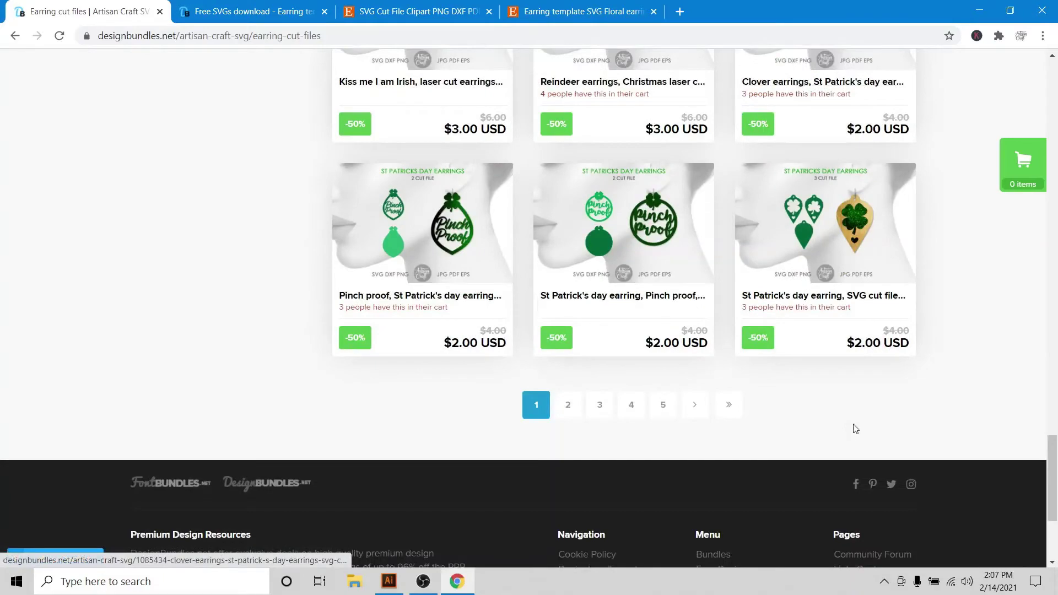
scroll(232, 353, "up", 13)
left_click(419, 11)
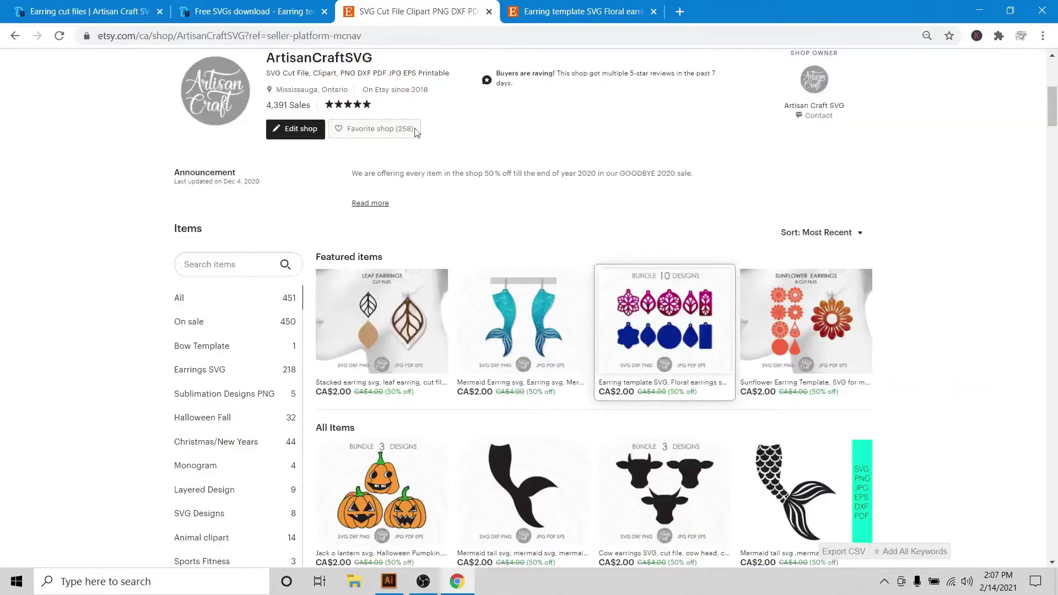
Step: Filter the ArtisanCraftSVG shop to its Earrings SVG items and bring Illustrator forward
scroll(159, 269, "down", 2)
scroll(159, 269, "down", 2)
left_click(185, 160)
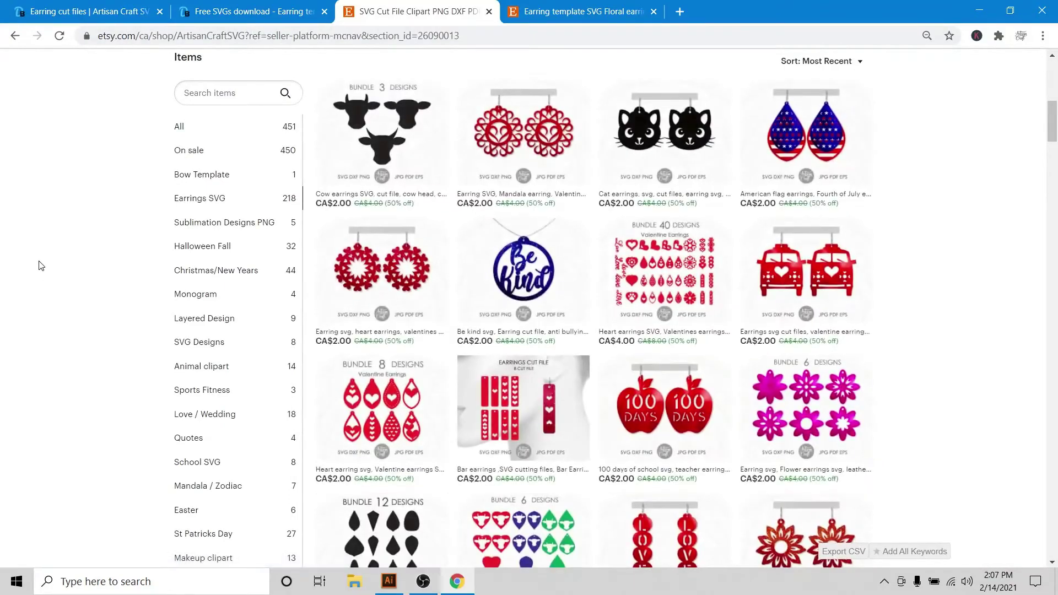
scroll(38, 266, "down", 7)
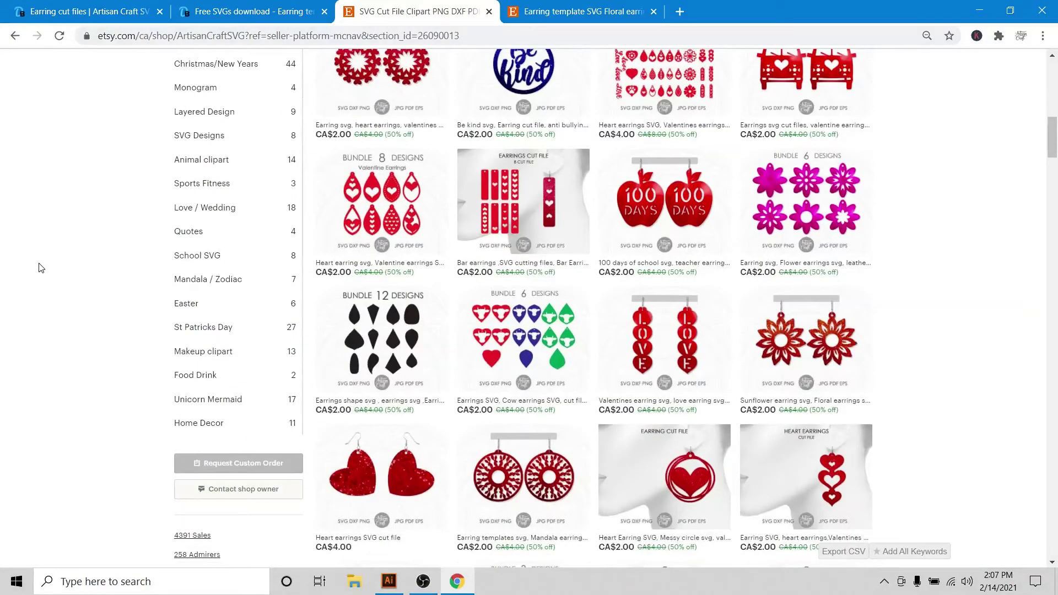
left_click(389, 582)
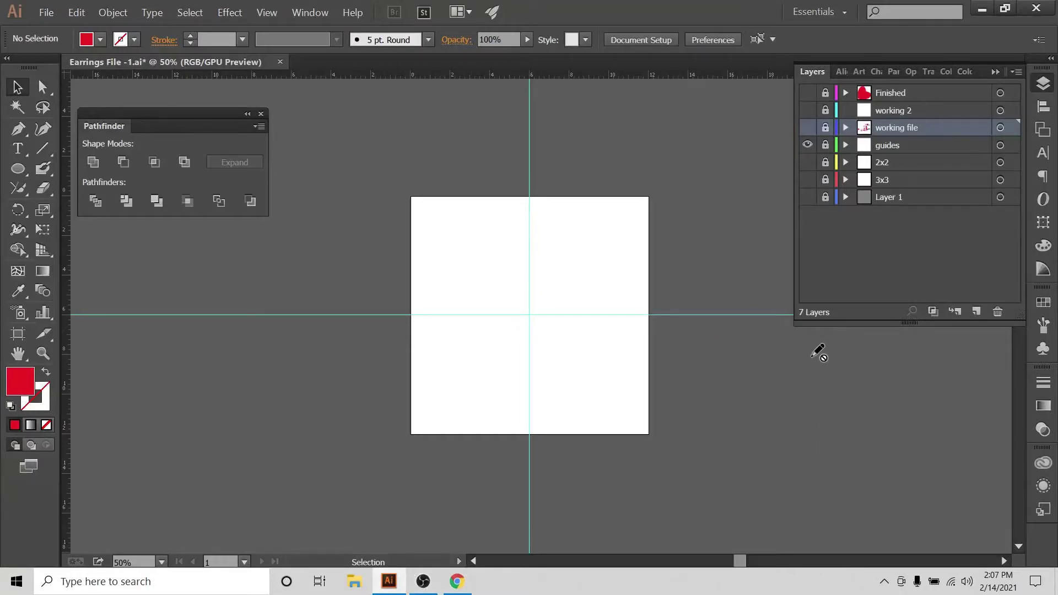
Step: Unlock, activate and show the working 2 layer, reveal the 2x2 layer's pink square, and zoom to 300%
left_click(820, 113)
left_click(910, 112)
left_click(809, 112)
key("ctrl+equal")
key("ctrl+equal")
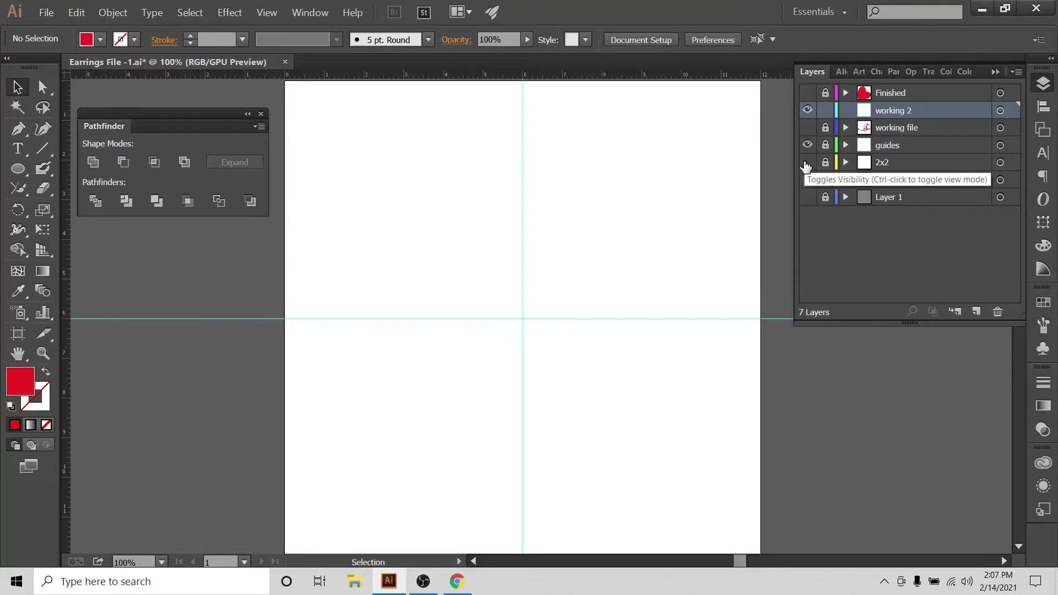
left_click(808, 162)
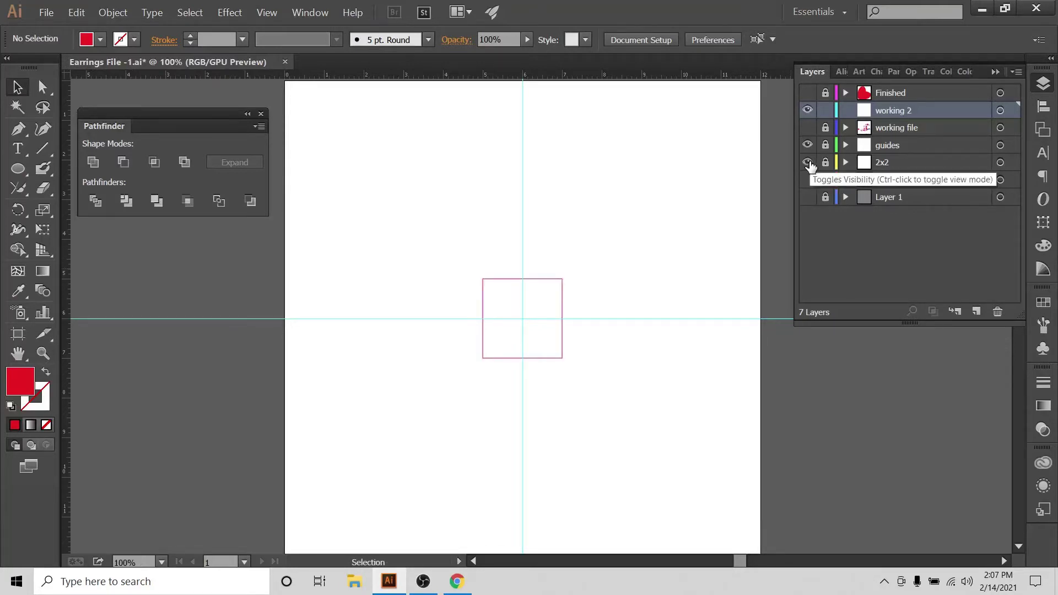
key("ctrl+plus")
key("ctrl+plus")
key("ctrl+plus")
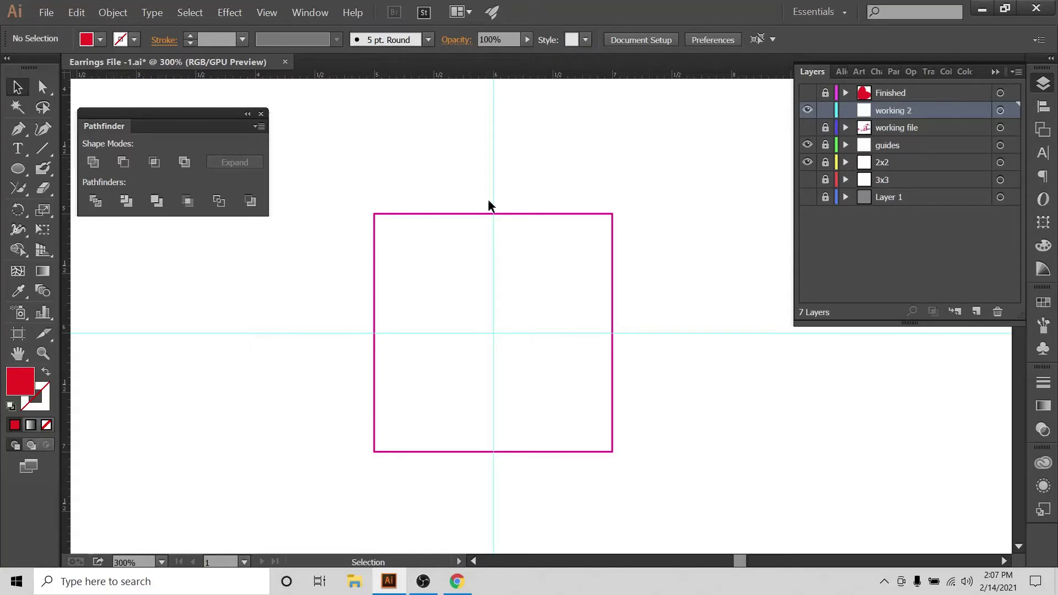
Step: Zoom in on the square and draw a trial arc with the Pencil tool
scroll(441, 382, "up", 2)
key("ctrl+=")
scroll(441, 381, "down", 2)
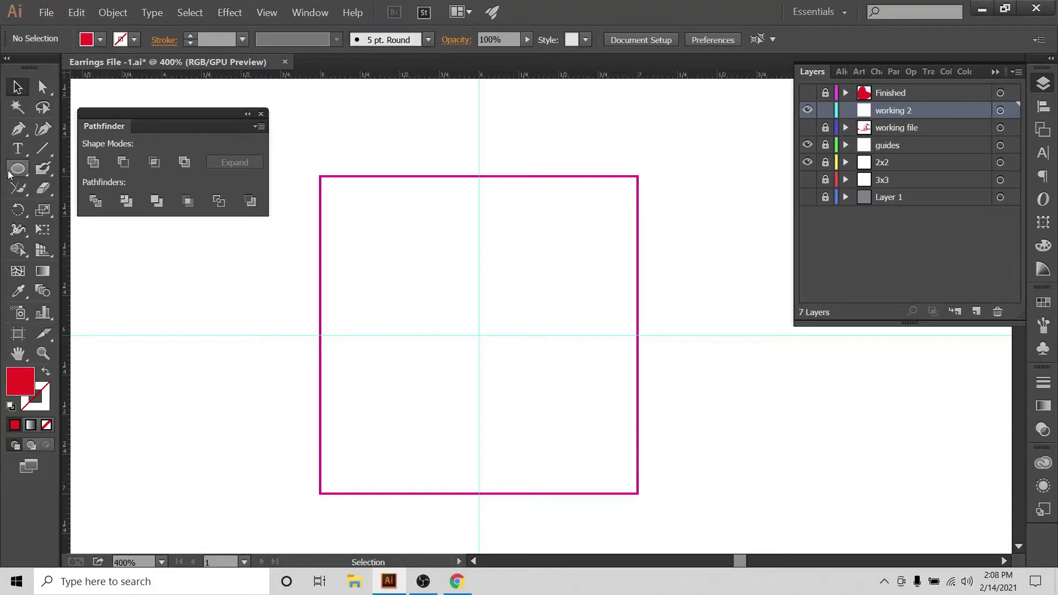
left_click(22, 191)
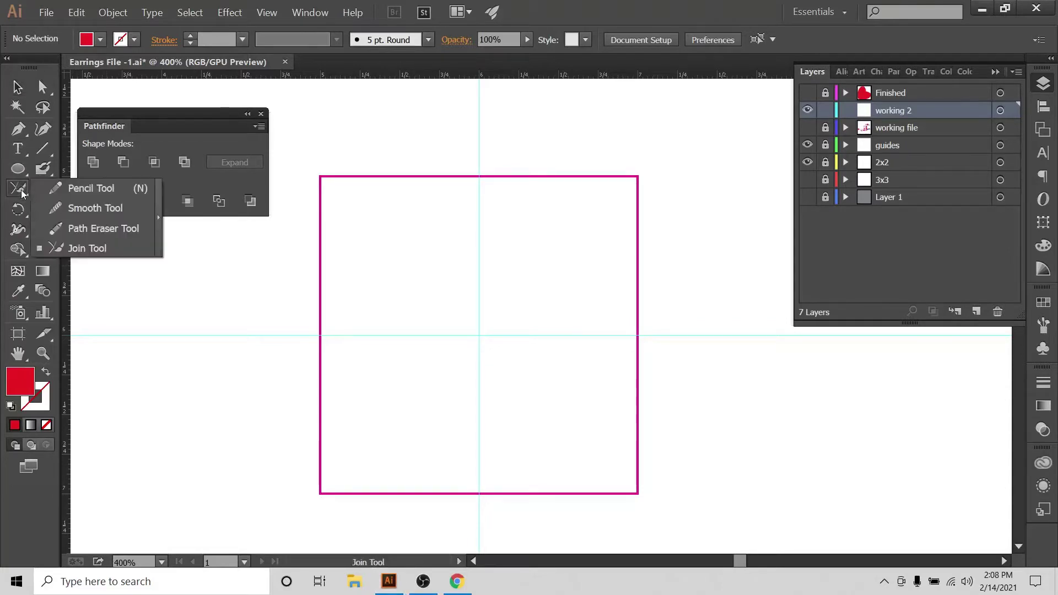
left_click(62, 191)
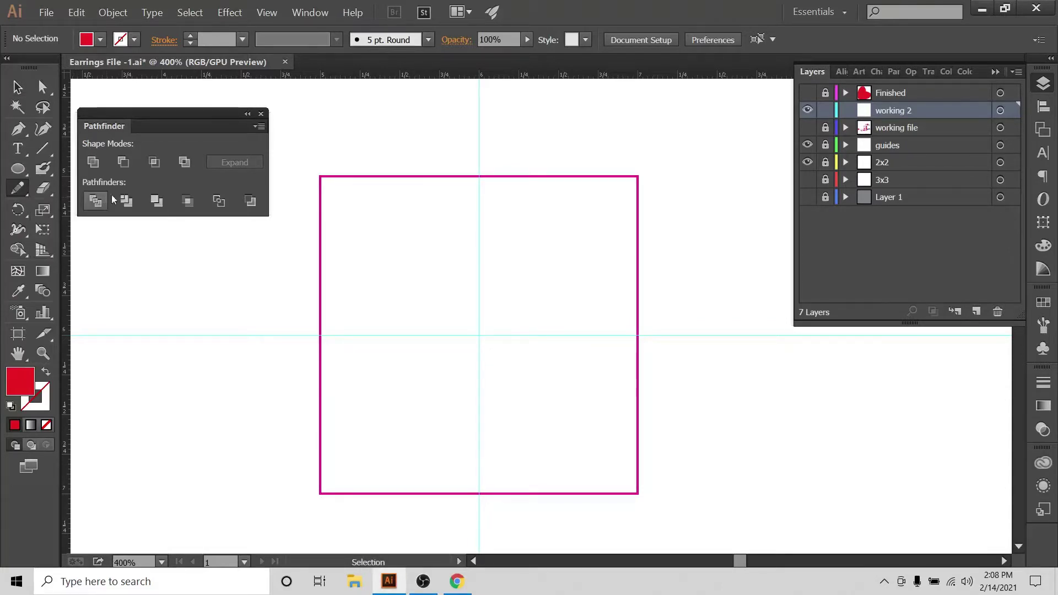
mouse_move(479, 204)
left_mouse_down()
mouse_move(515, 232)
mouse_move(524, 274)
mouse_move(480, 334)
left_mouse_up()
key("v")
Step: Set a red 1 pt stroke with no fill, then delete the trial arc
left_click(134, 40)
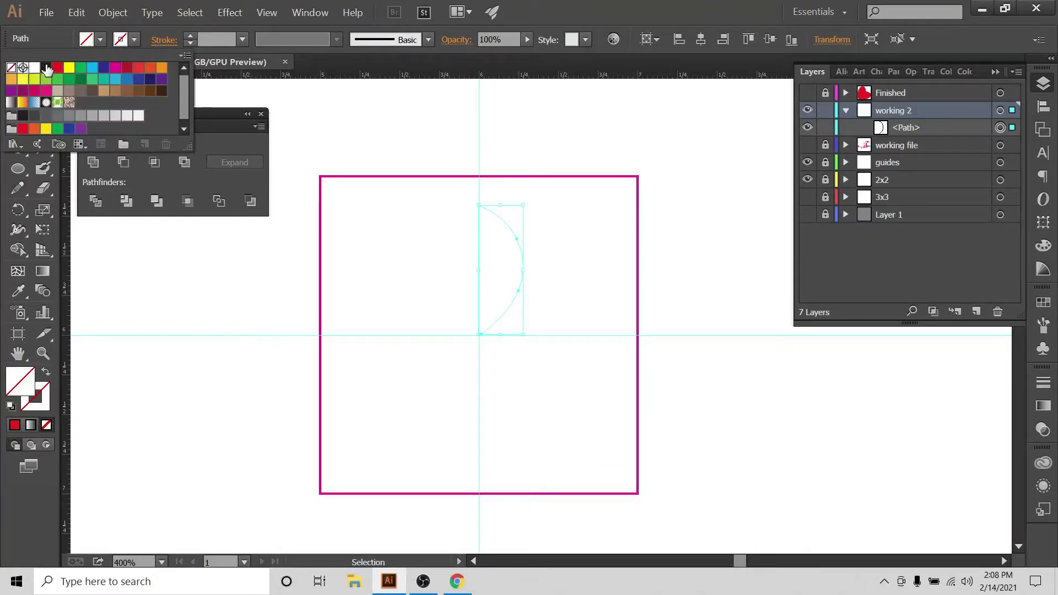
left_click(57, 68)
key("Escape")
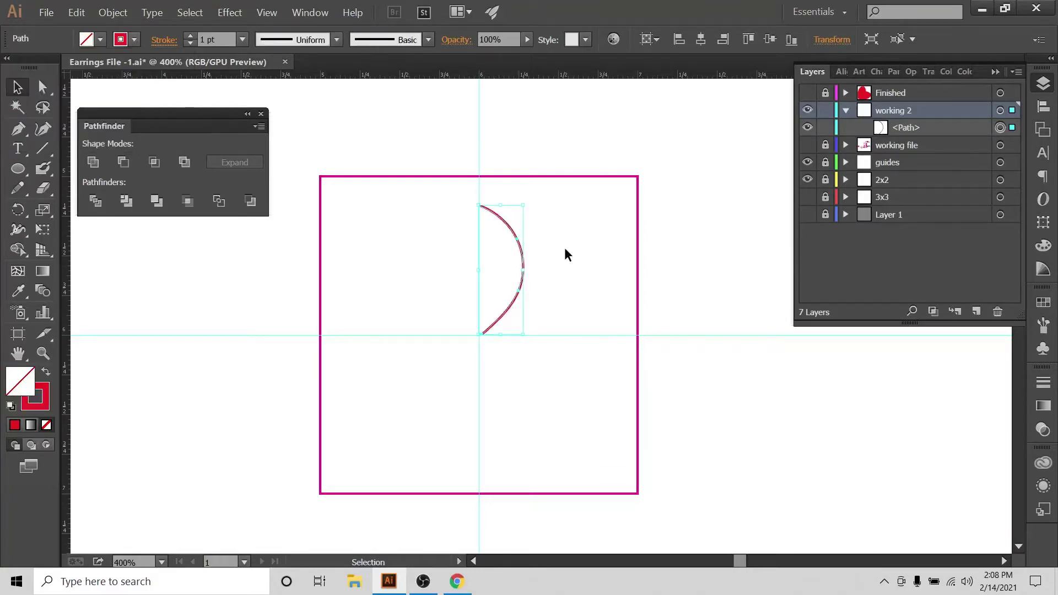
left_click(546, 272)
left_click(519, 287)
key("Delete")
left_click(17, 188)
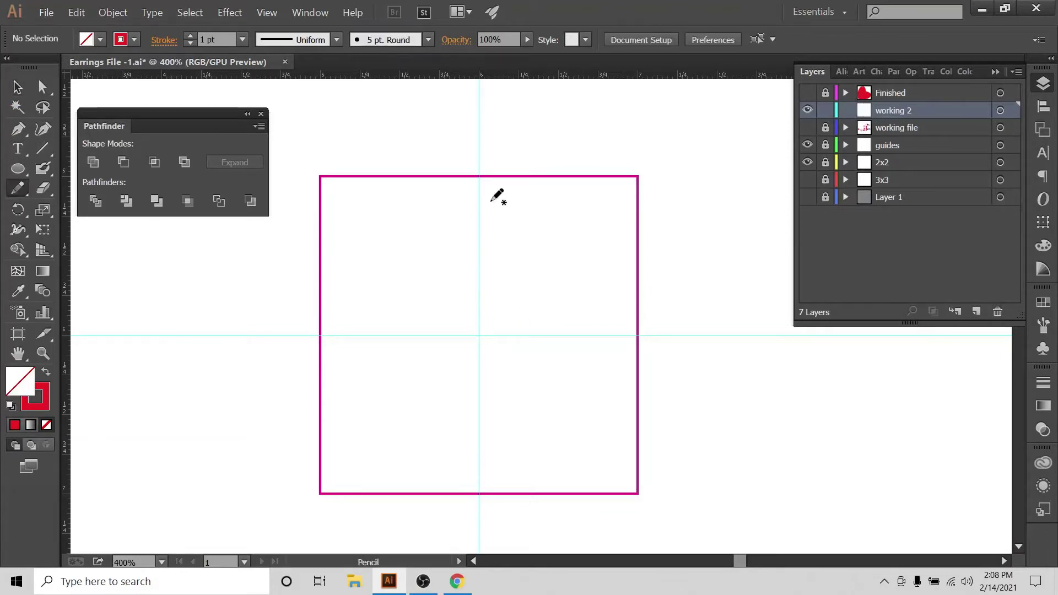
Step: Draw a red curve from the centre guide's top, bulging right, down to the horizontal guide
mouse_move(479, 212)
left_mouse_down()
mouse_move(527, 275)
mouse_move(504, 319)
mouse_move(479, 335)
left_mouse_up()
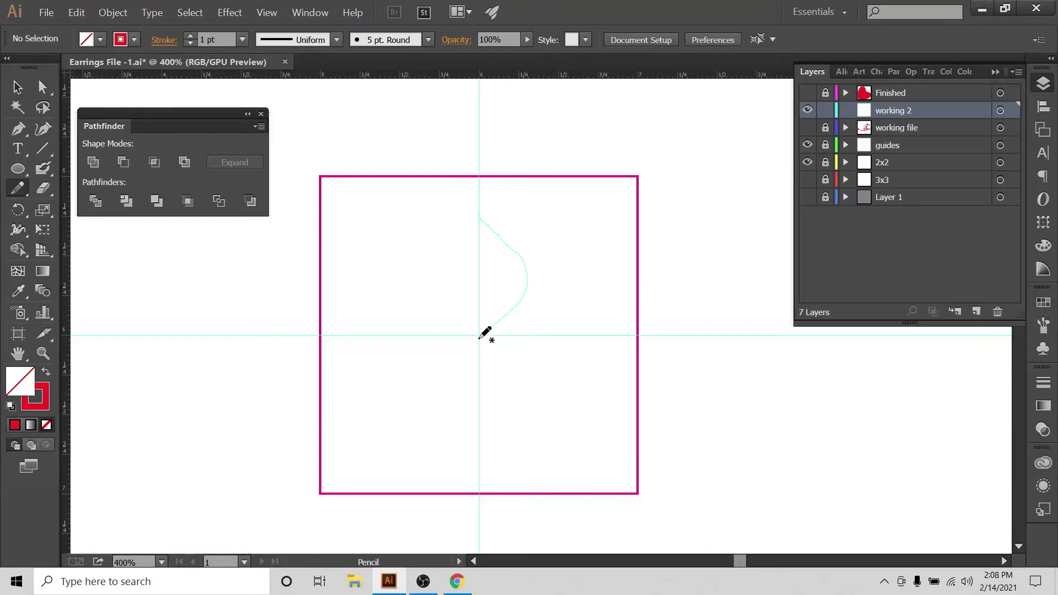
key("v")
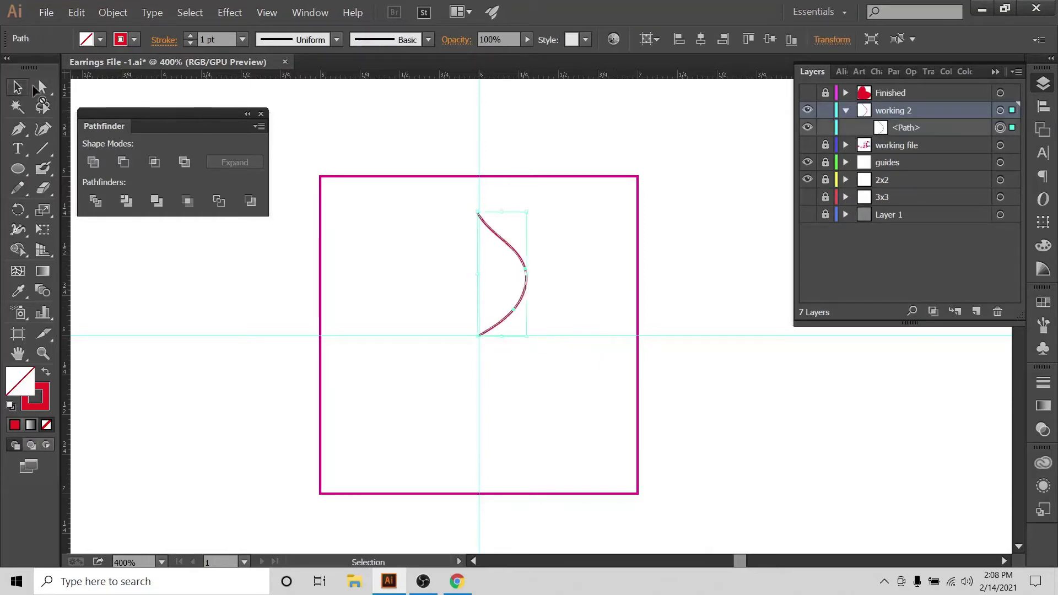
left_click(563, 192)
left_click(525, 272)
left_click(595, 284)
left_click_drag(547, 228, 488, 309)
Step: Zoom to 800% and simplify the curve from 4 anchor points to 2
key("ctrl+plus")
scroll(558, 267, "up", 1)
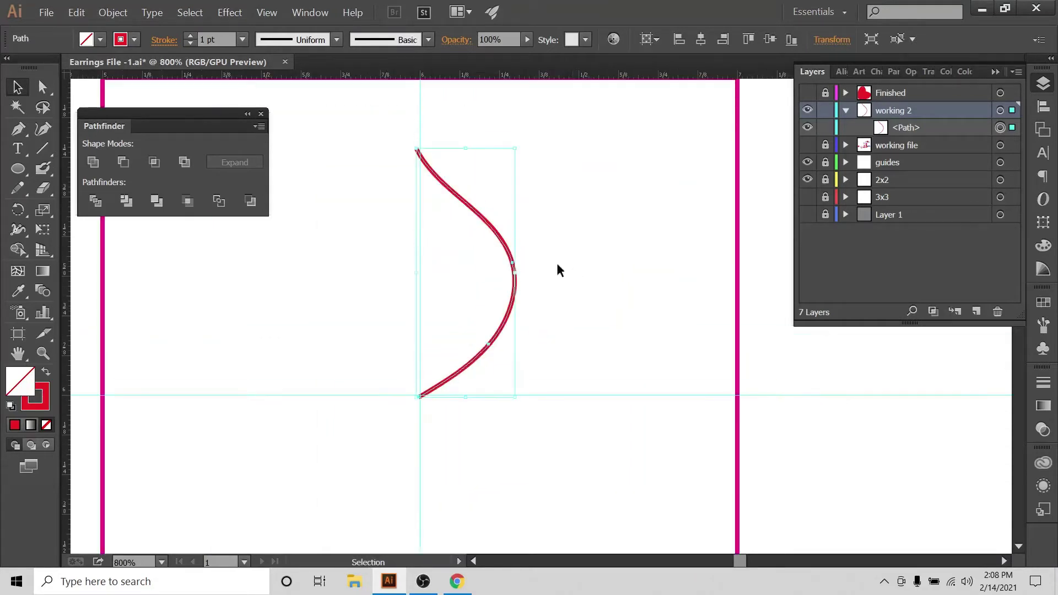
left_click(113, 12)
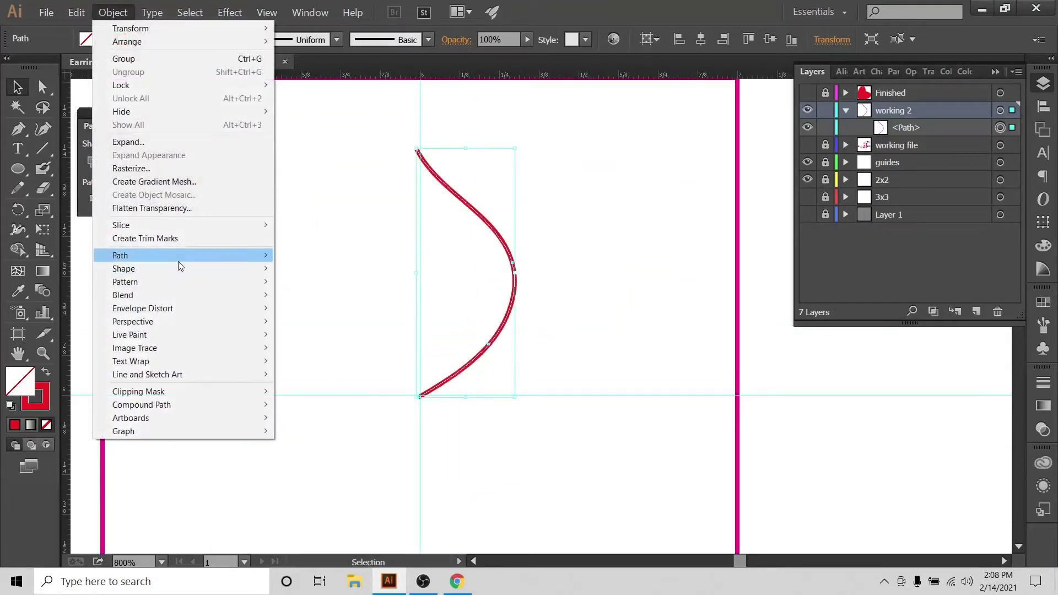
mouse_move(180, 258)
left_click(332, 319)
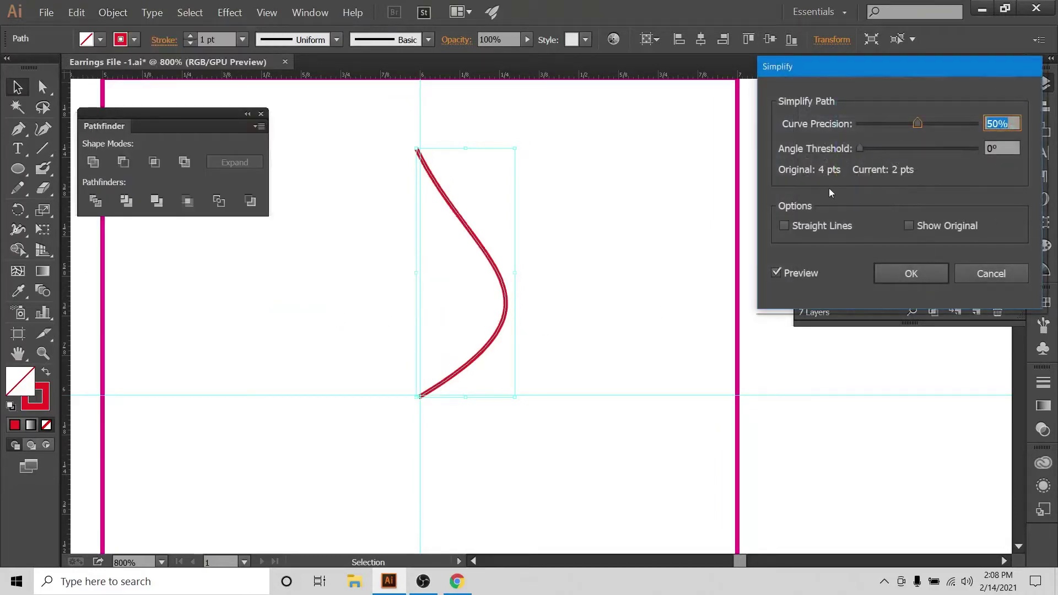
left_click(911, 273)
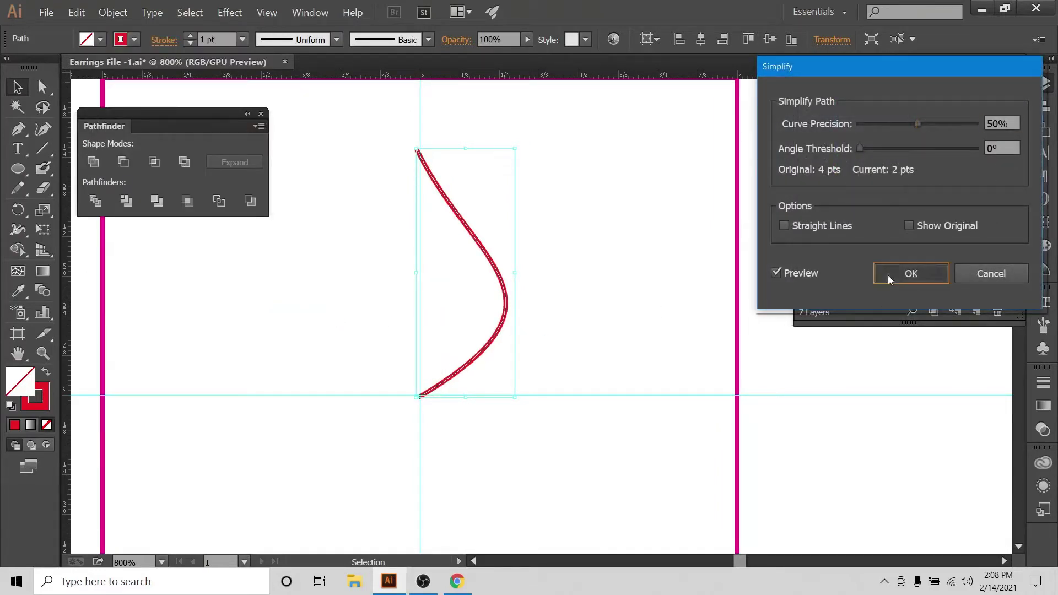
left_click(496, 254)
Step: Show the Align panel, try Horizontal Align Center on the curve, and undo it
left_click(506, 314)
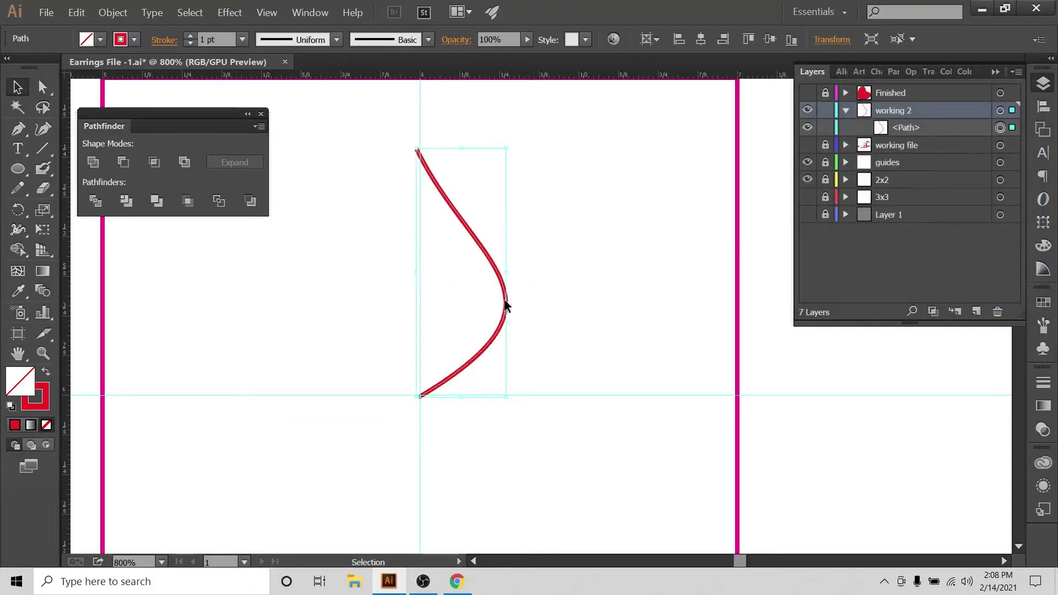
left_click(593, 290)
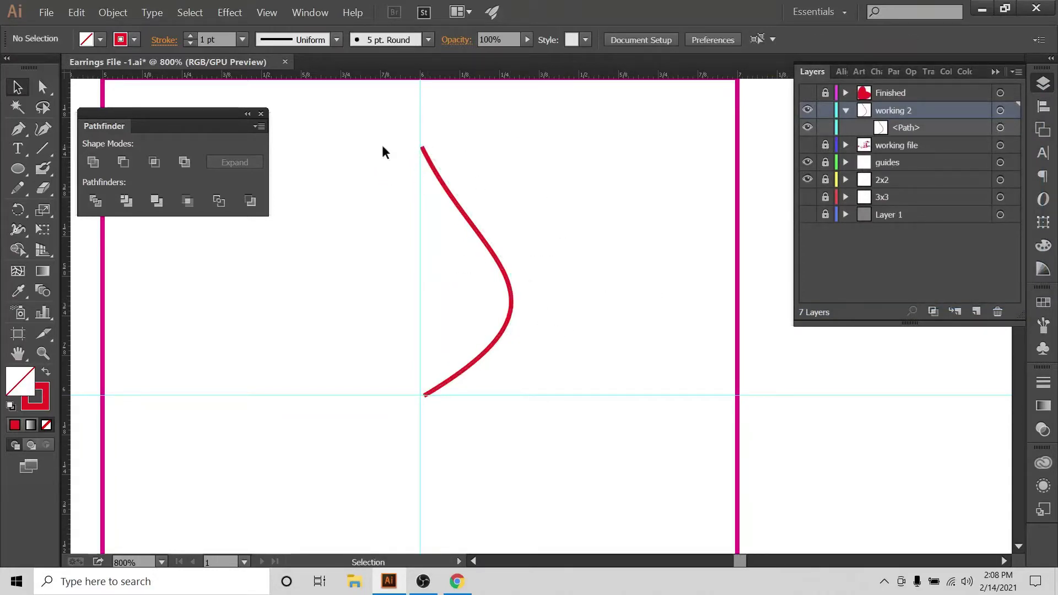
left_click(37, 87)
left_click(422, 150)
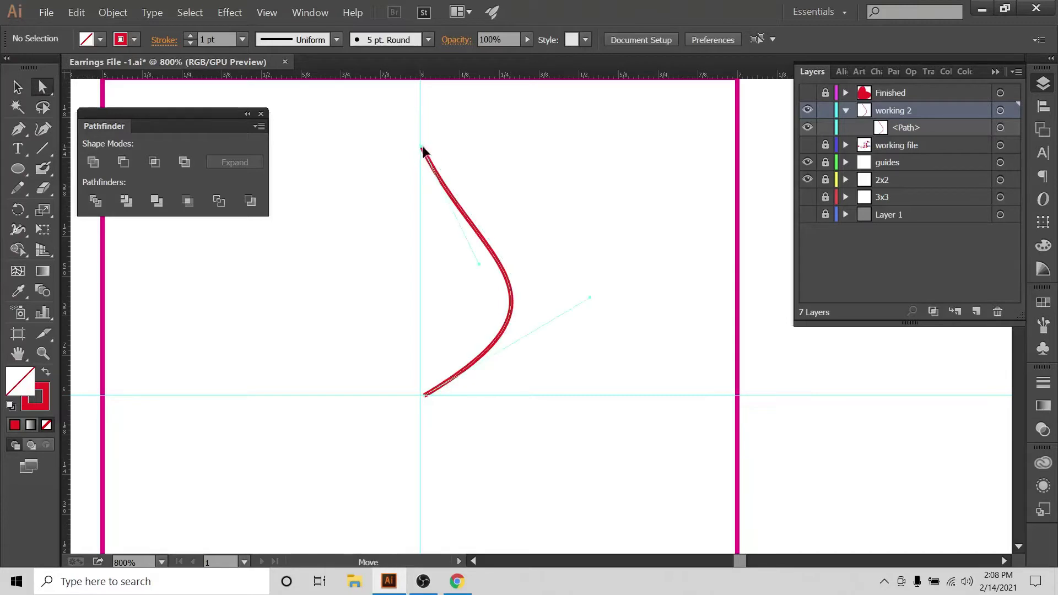
left_click(424, 401)
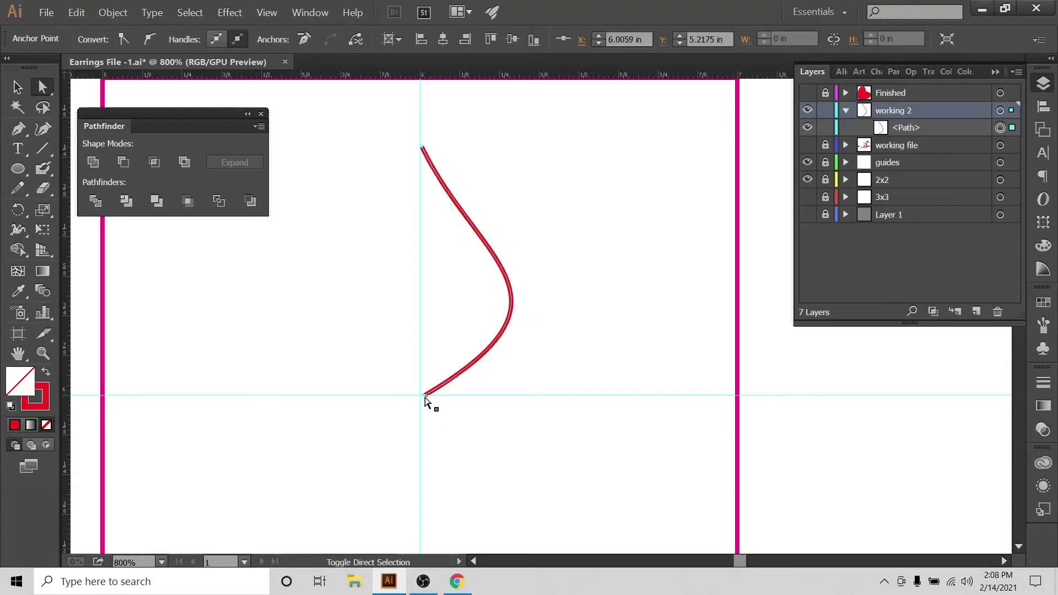
left_click(1050, 110)
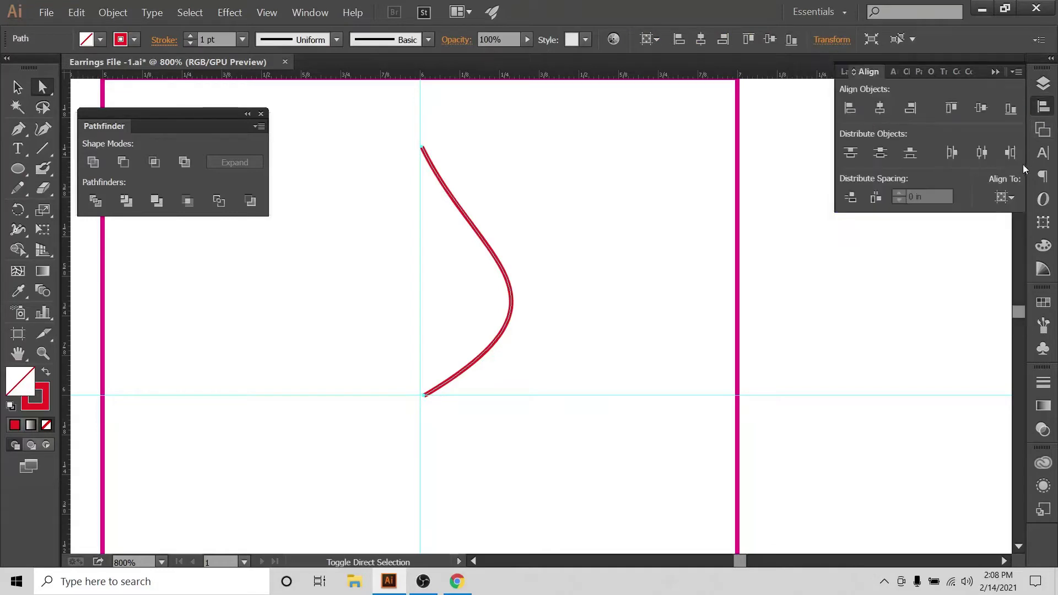
left_click(882, 109)
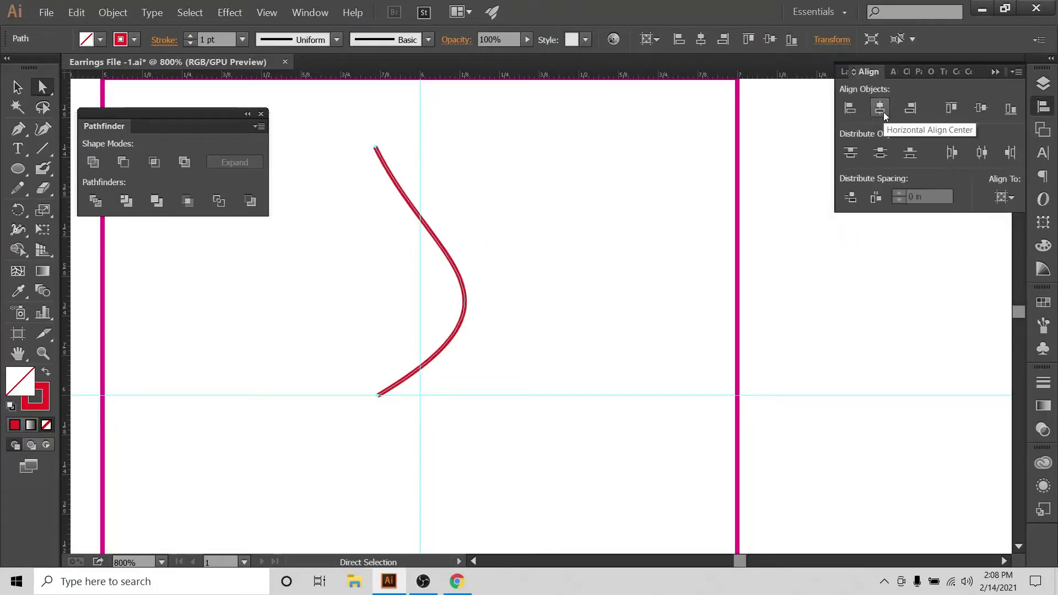
key("ctrl+z")
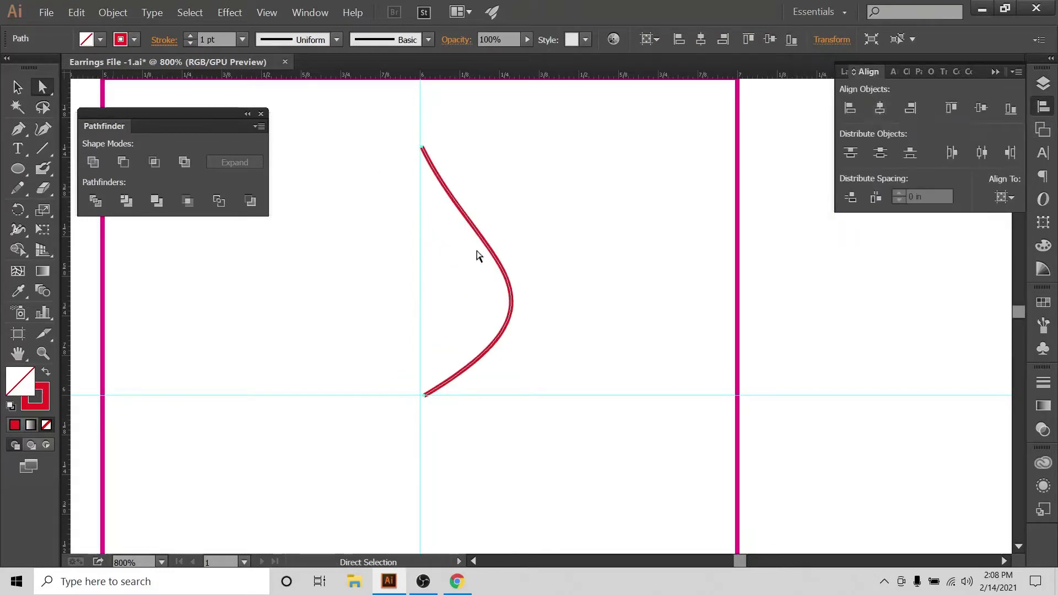
Step: Re-centre the curve and nudge it with arrow keys until its ends sit on the vertical guide
left_click(423, 147)
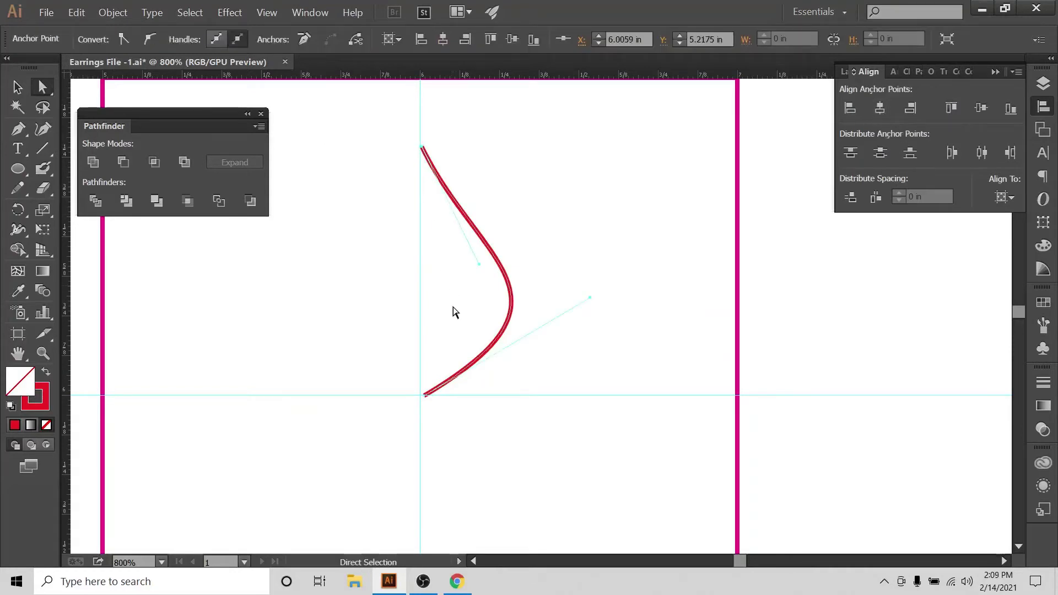
left_click(426, 396, "ctrl")
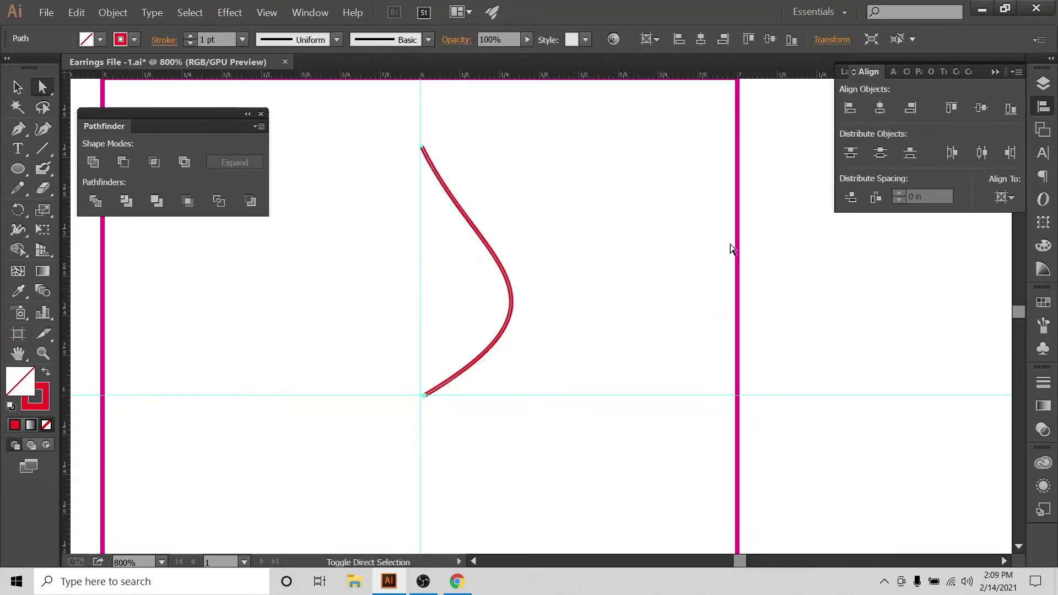
left_click(880, 109)
key("v")
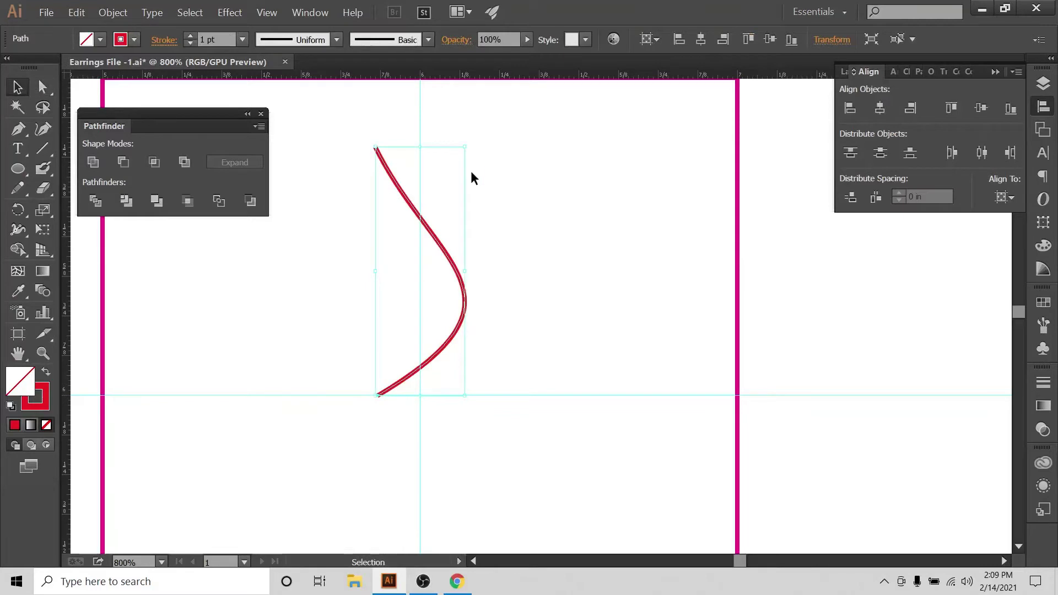
key("Right")
key("Right")
key("Right")
key("Right")
key("Right")
key("Right")
key("Right")
key("Right")
key("Right")
key("Right")
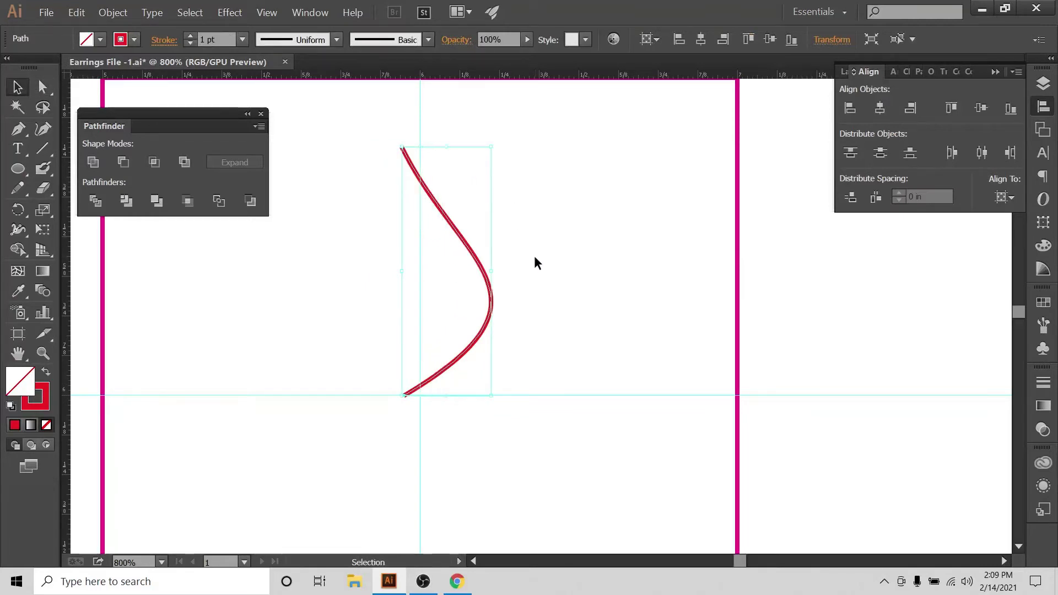
key("Right")
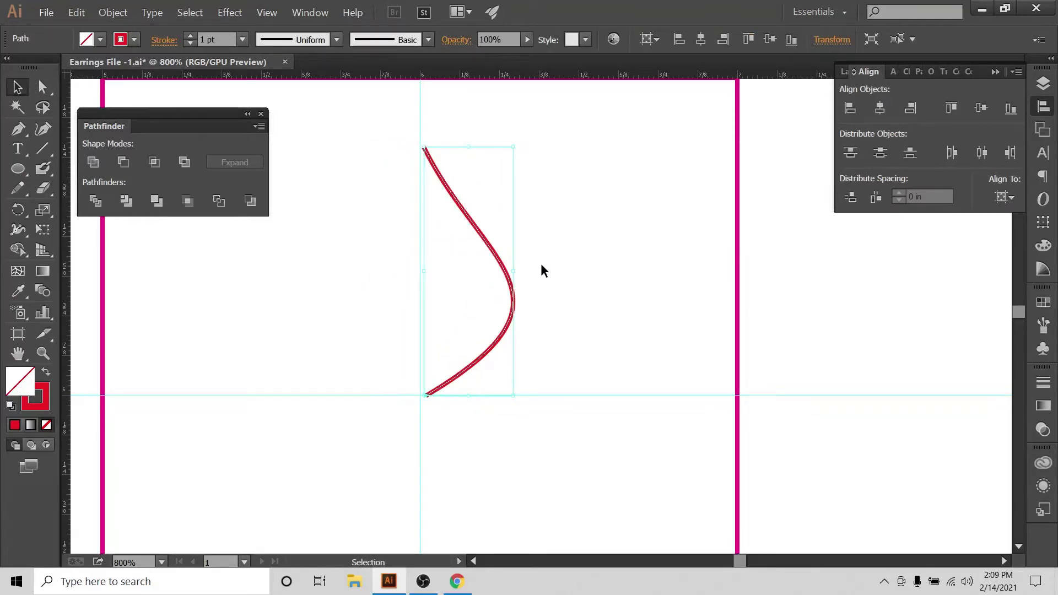
key("Left")
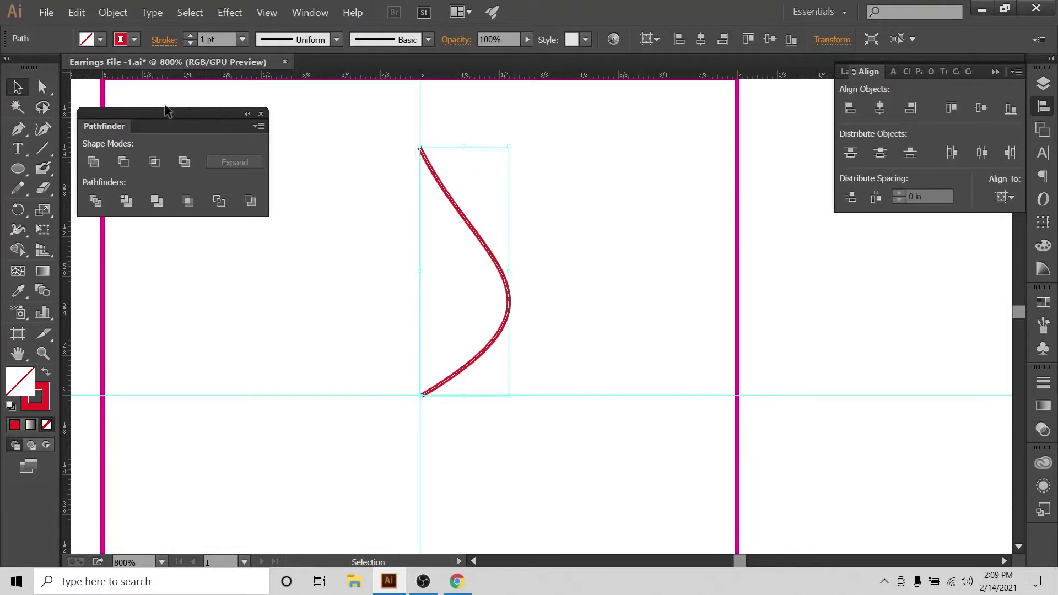
Step: Make a vertically reflected copy of the red curve
right_click(501, 272)
mouse_move(567, 434)
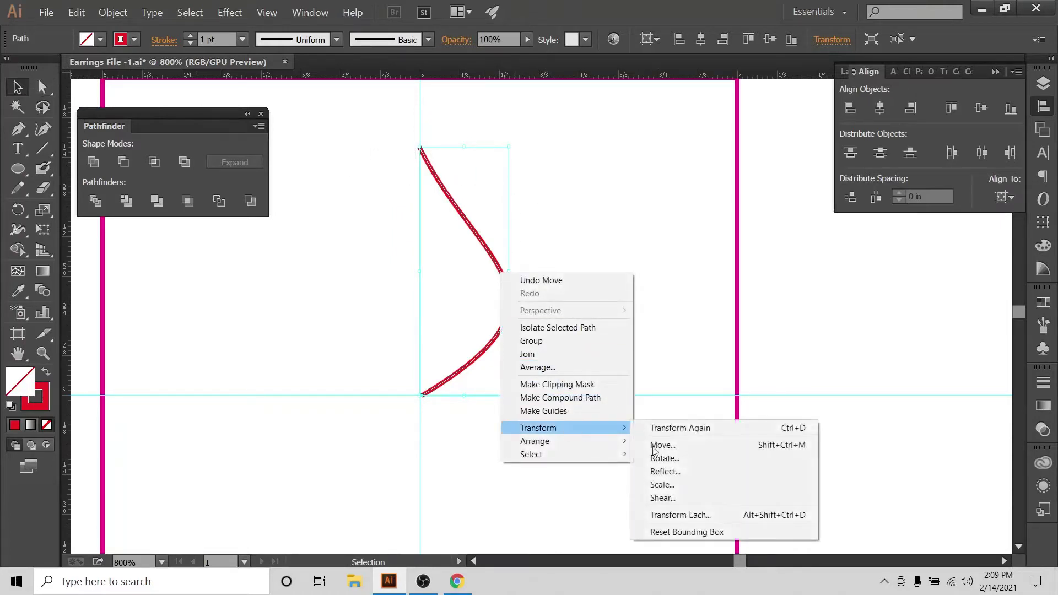
left_click(687, 473)
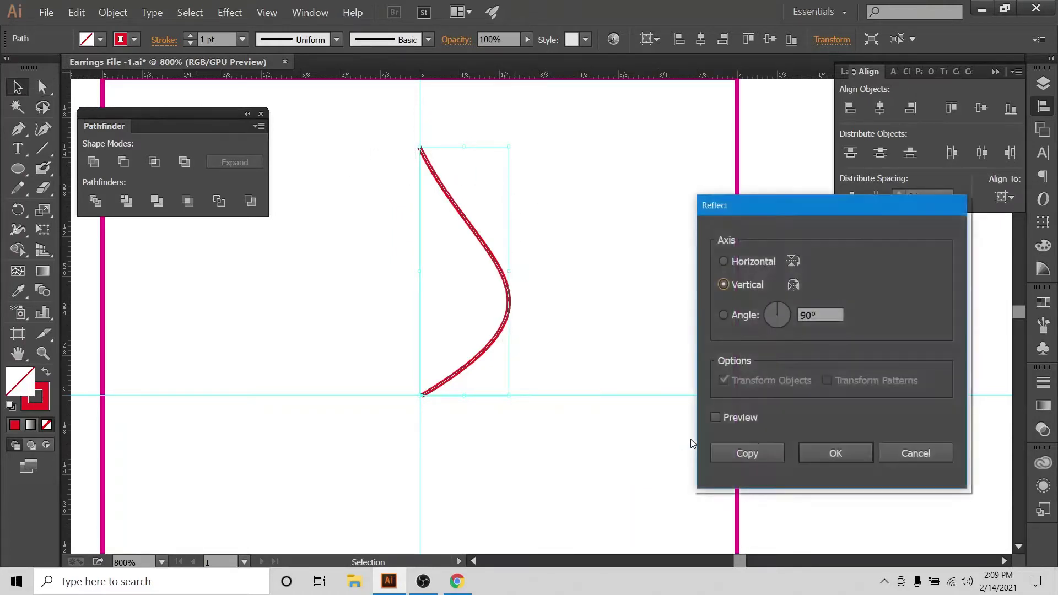
left_click(715, 419)
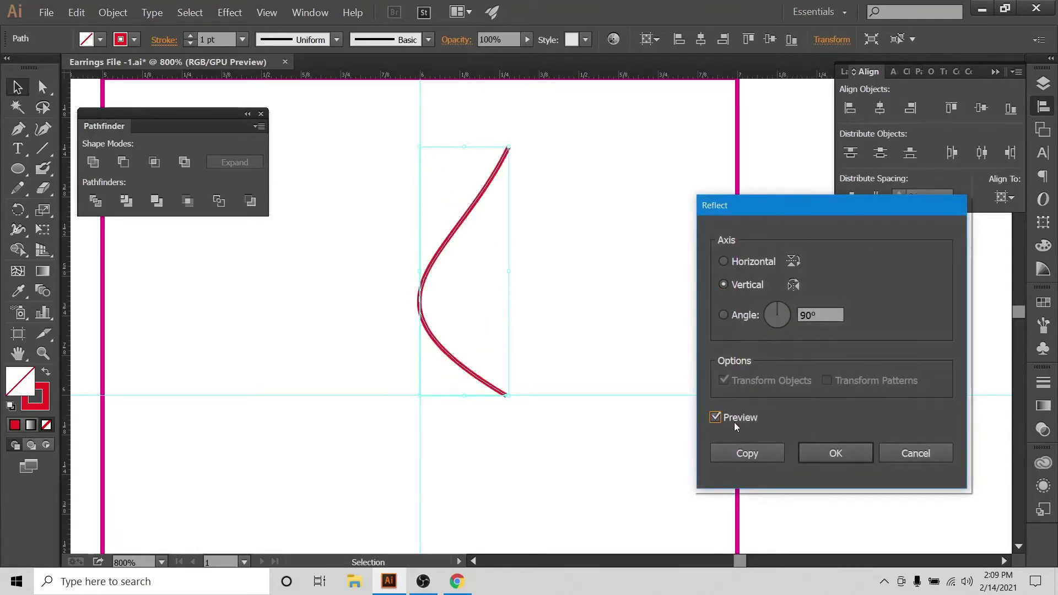
left_click(729, 454)
left_click(597, 267)
Step: Nudge the mirrored copy left until both halves meet as a teardrop outline
left_click_drag(496, 149, 530, 193)
key("Left")
key("Left")
key("Left")
key("Left")
key("Left")
key("Left")
key("Left")
key("Left")
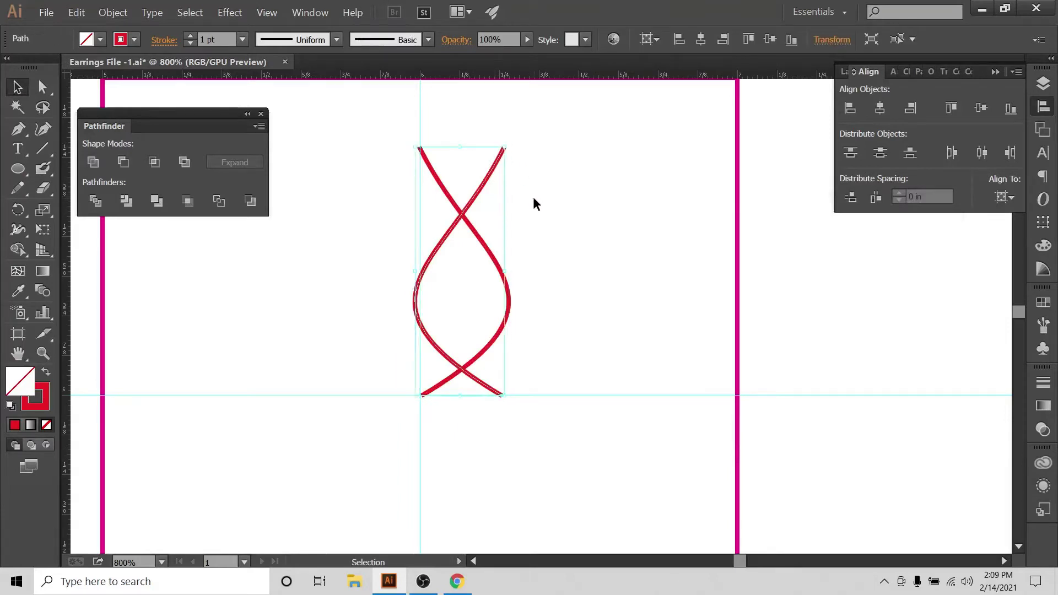
key("Left")
key("Left")
key("Left")
key("Left")
key("Left")
key("Left")
key("Left")
key("Left")
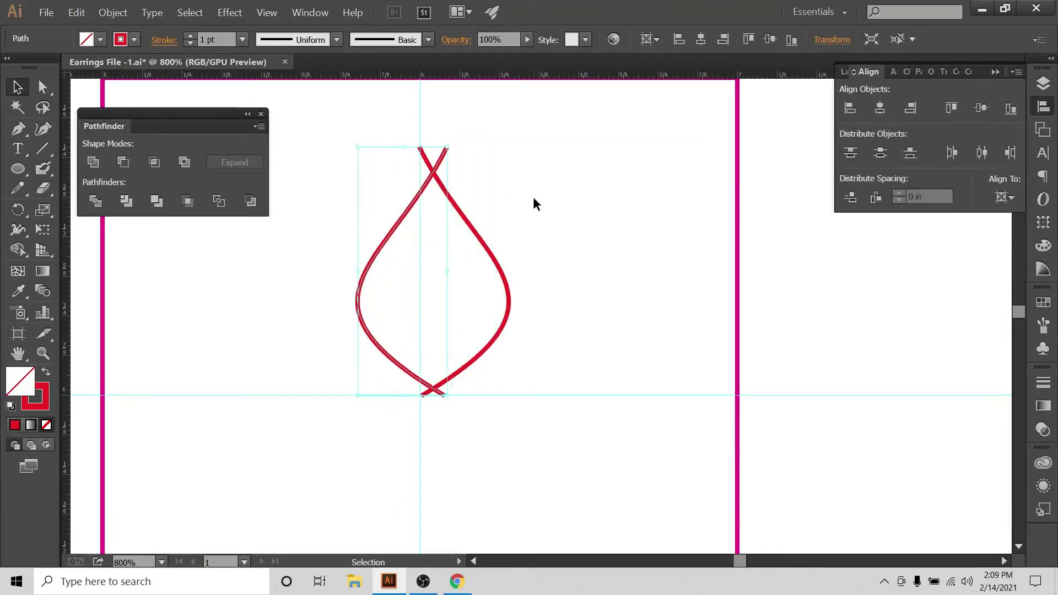
key("Left")
key("Left")
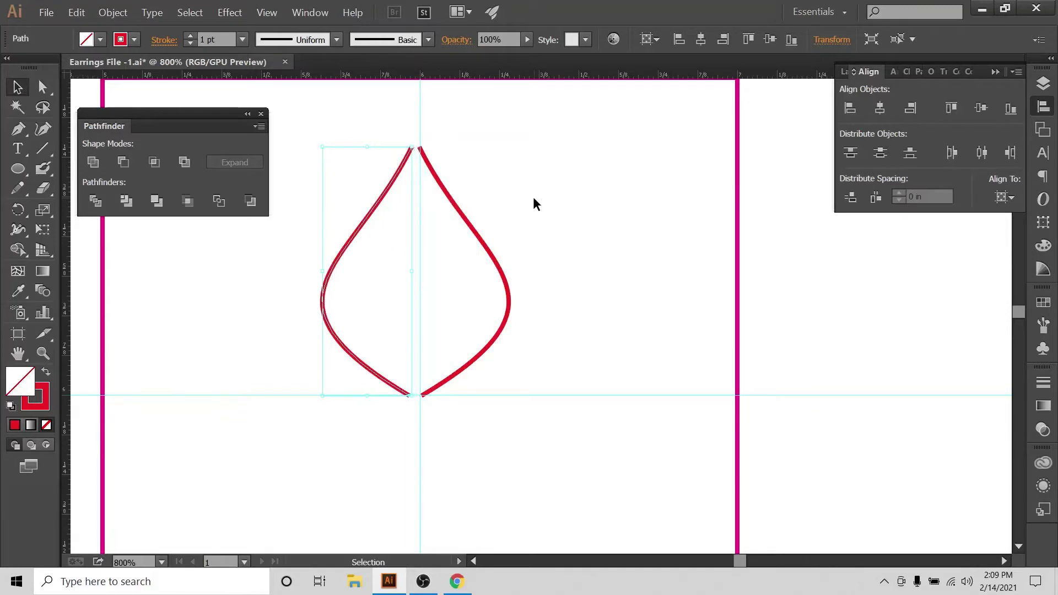
key("Right")
left_click(534, 204)
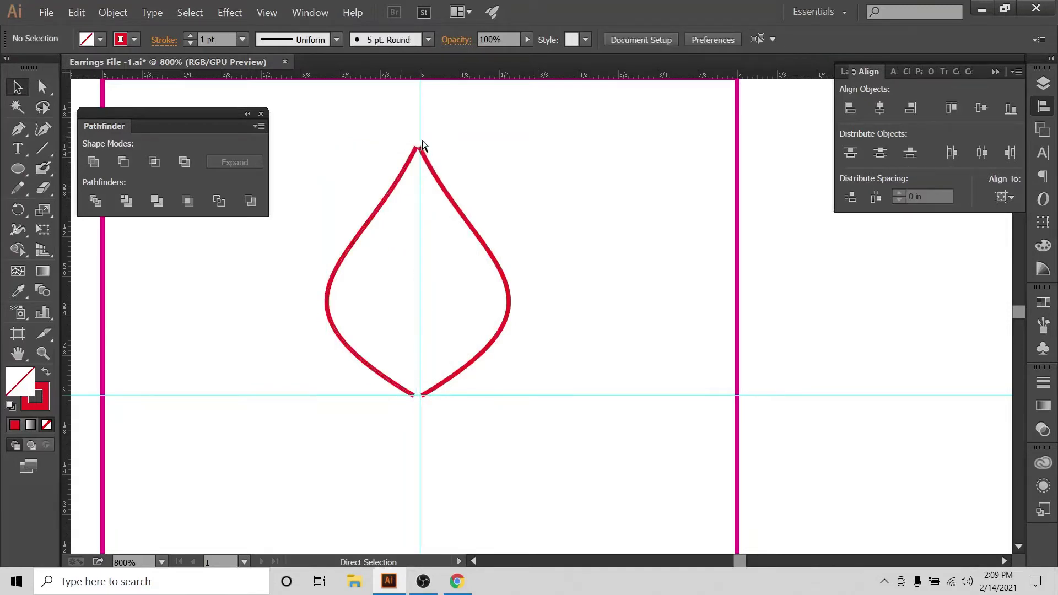
Step: Zoom to 1600% on the teardrop's tip and hide the guides layer
key("ctrl+plus")
scroll(579, 275, "up", 4)
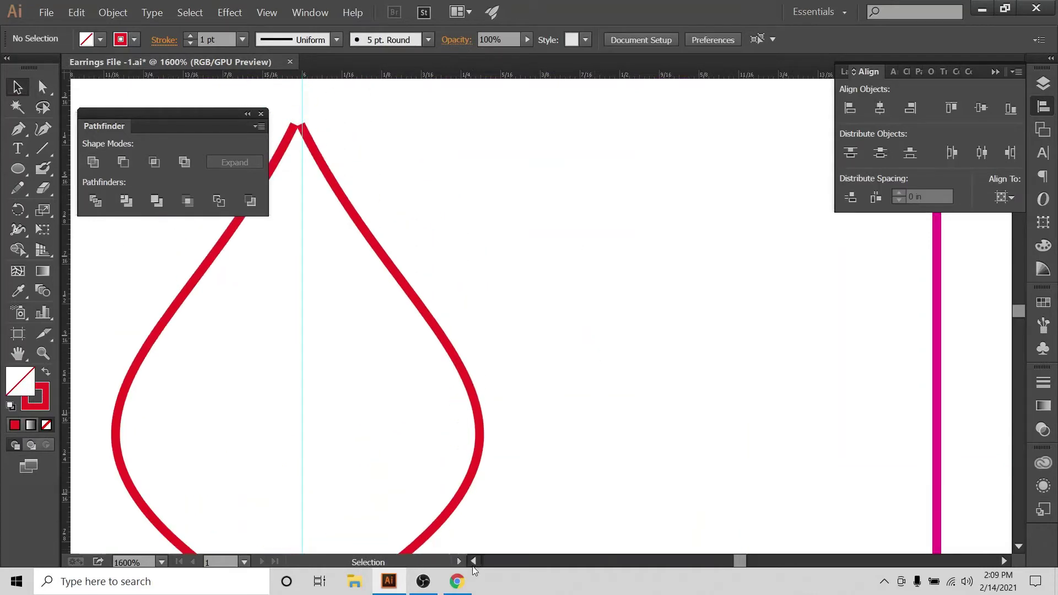
scroll(500, 375, "left", 4)
scroll(515, 339, "up", 3)
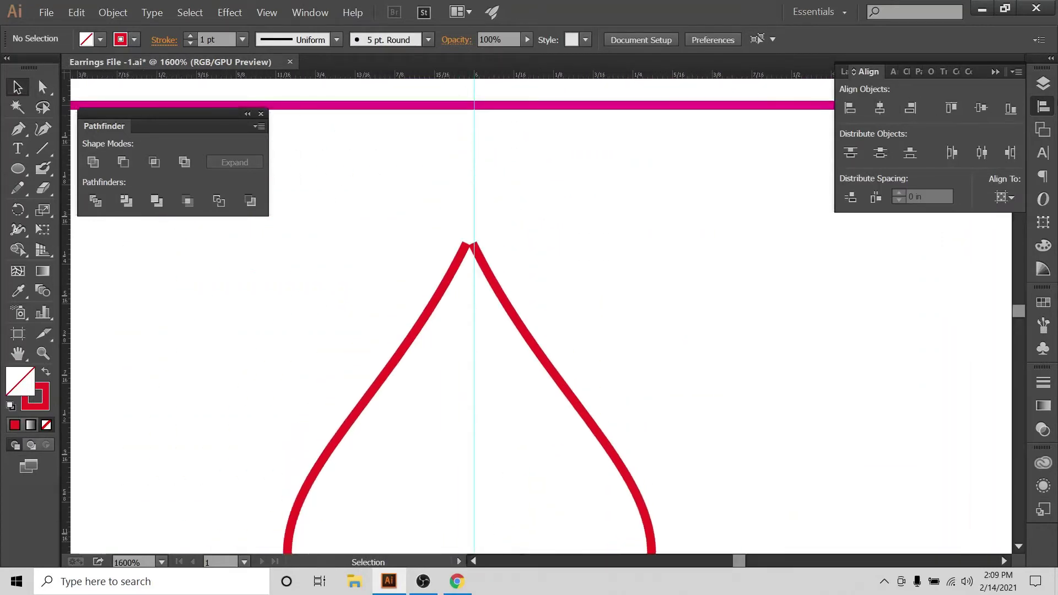
left_click(1044, 83)
left_click(808, 180)
scroll(448, 237, "down", 2)
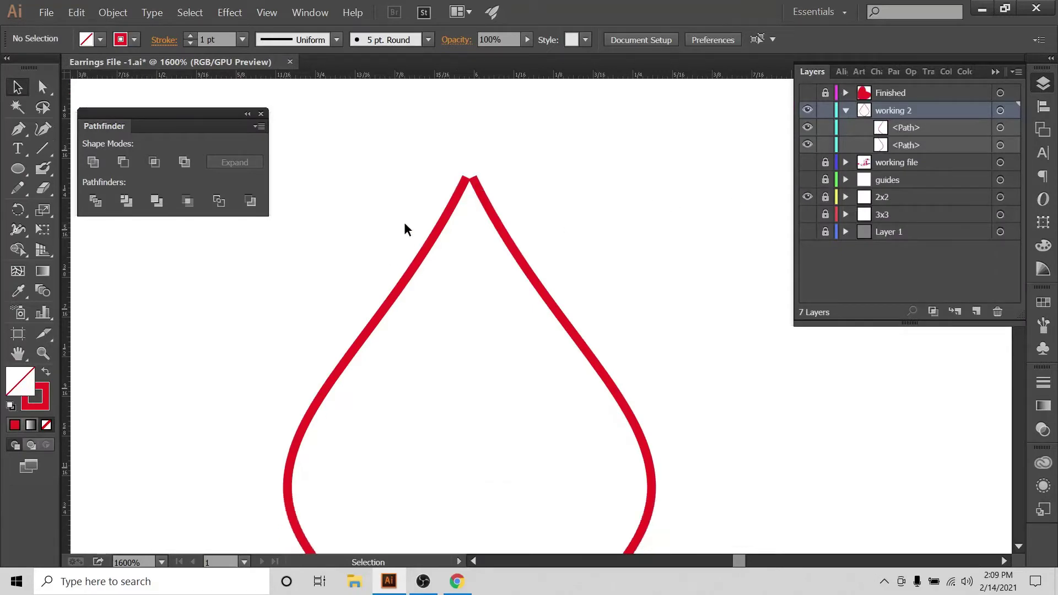
scroll(366, 234, "down", 5)
scroll(347, 270, "up", 4)
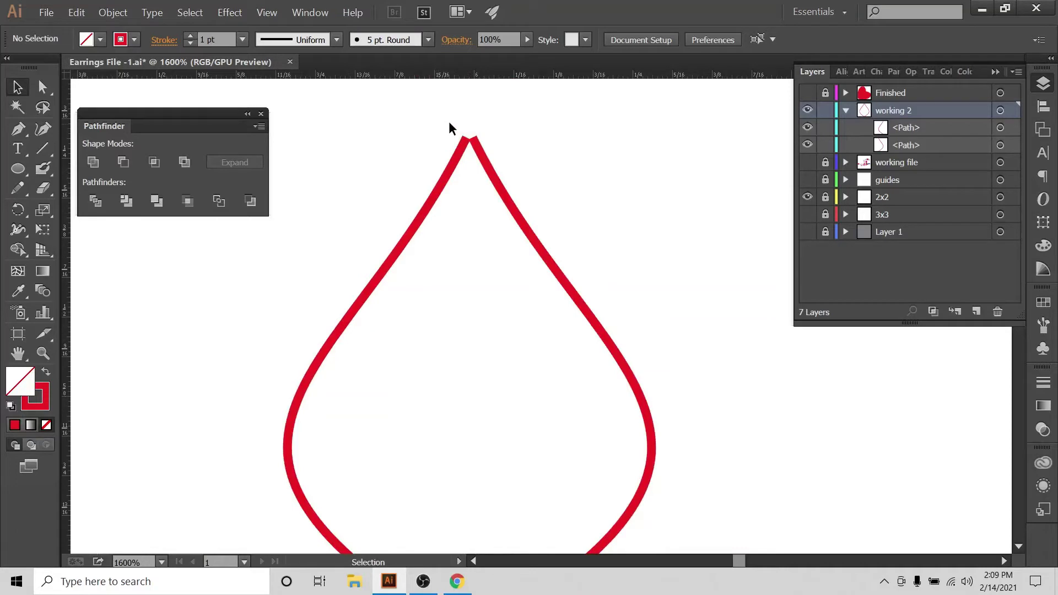
left_click_drag(490, 149, 490, 150)
scroll(454, 346, "down", 4)
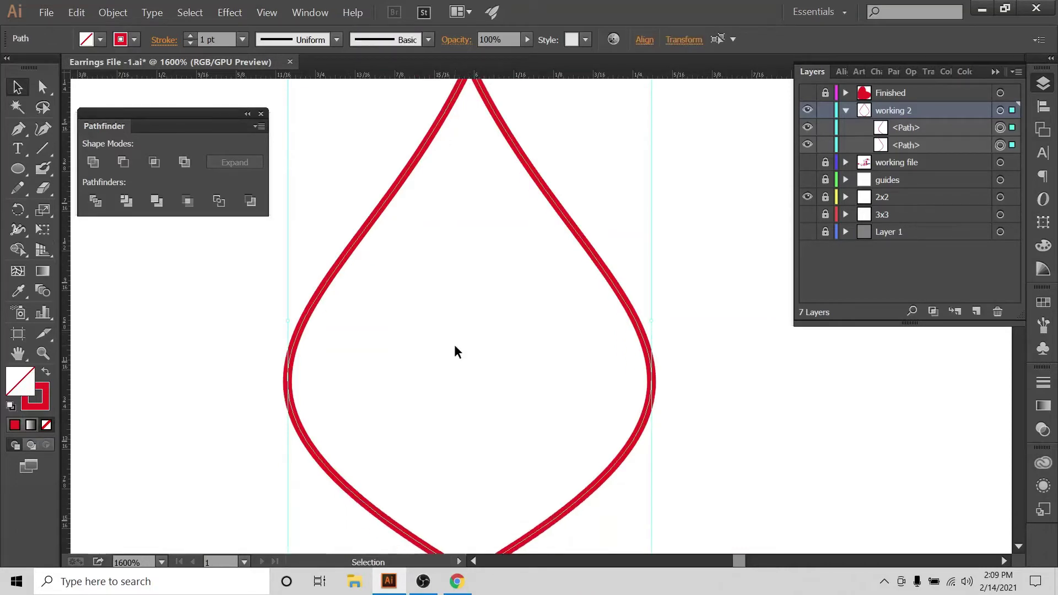
scroll(458, 345, "up", 3)
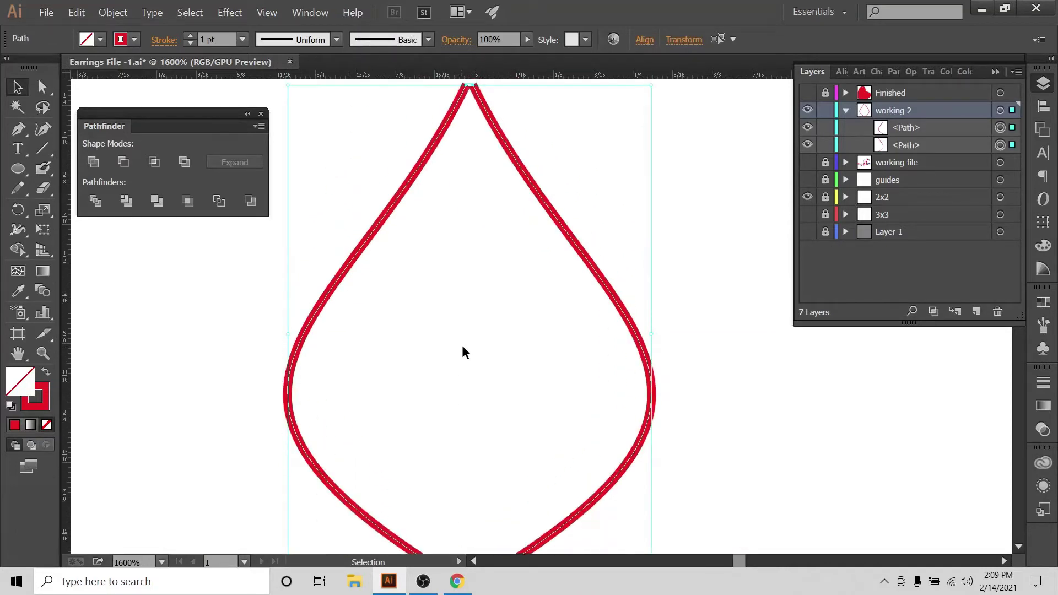
scroll(462, 353, "up", 2)
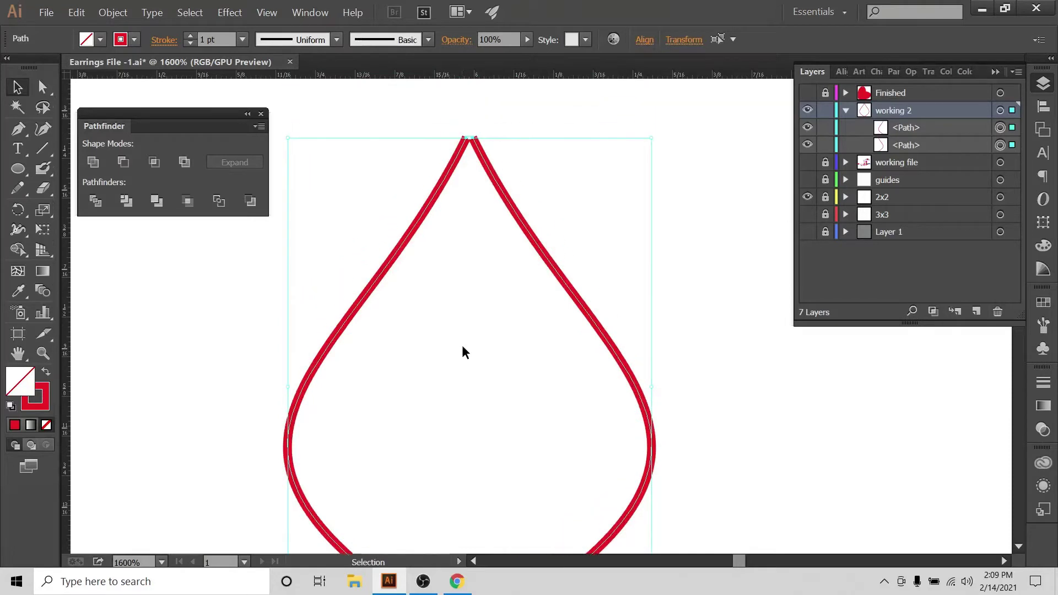
Step: Select both tip anchors and join the two halves into one path with a sharp point
left_click(428, 110)
left_click(42, 87)
left_click_drag(438, 134, 508, 177)
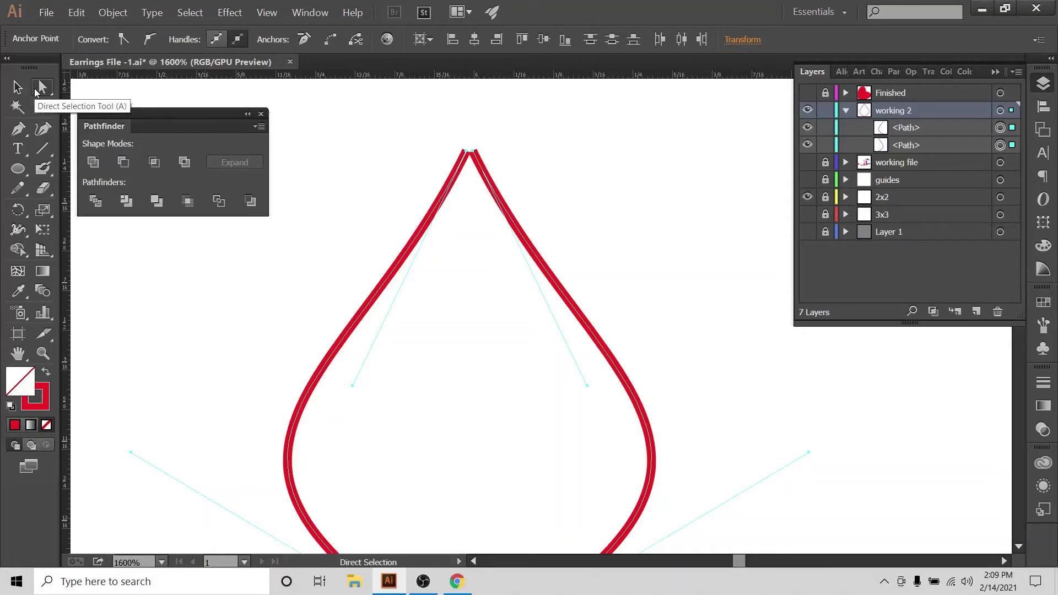
left_click_drag(444, 133, 499, 165)
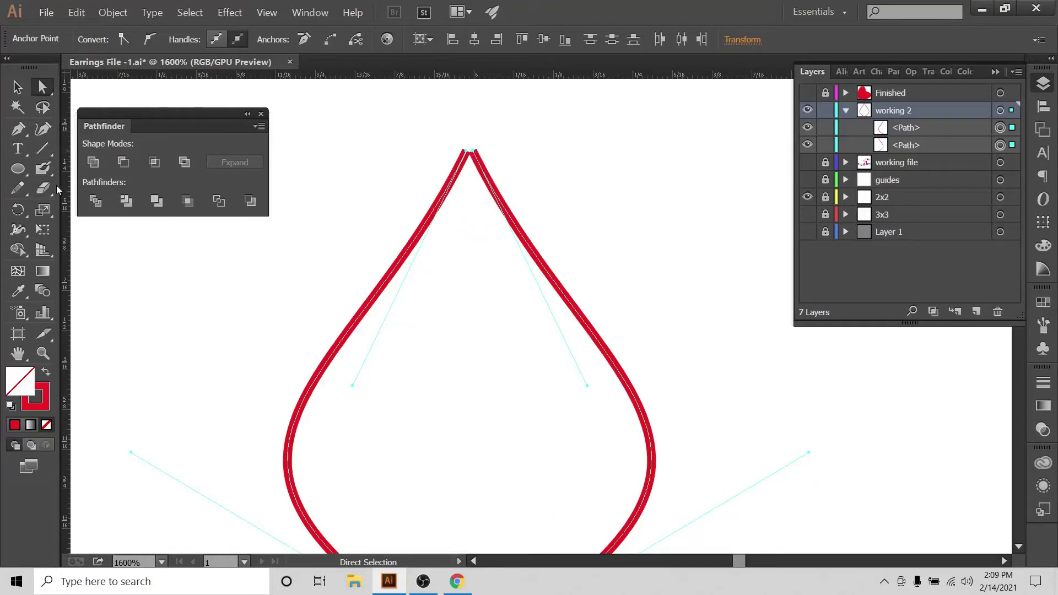
mouse_move(18, 188)
left_mouse_down()
mouse_move(61, 257)
mouse_move(72, 251)
left_mouse_up()
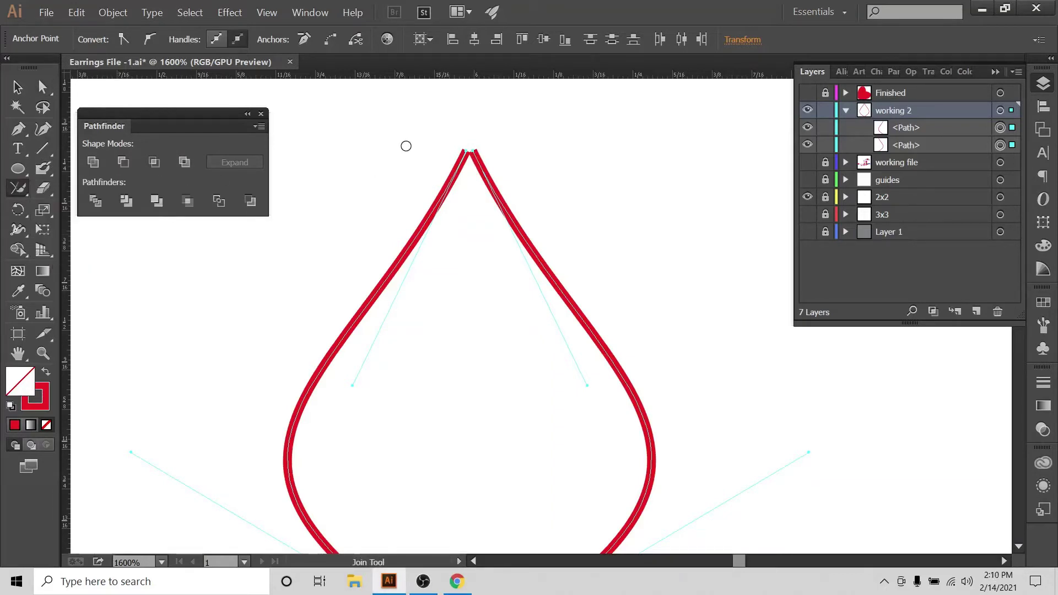
left_click_drag(428, 149, 519, 150)
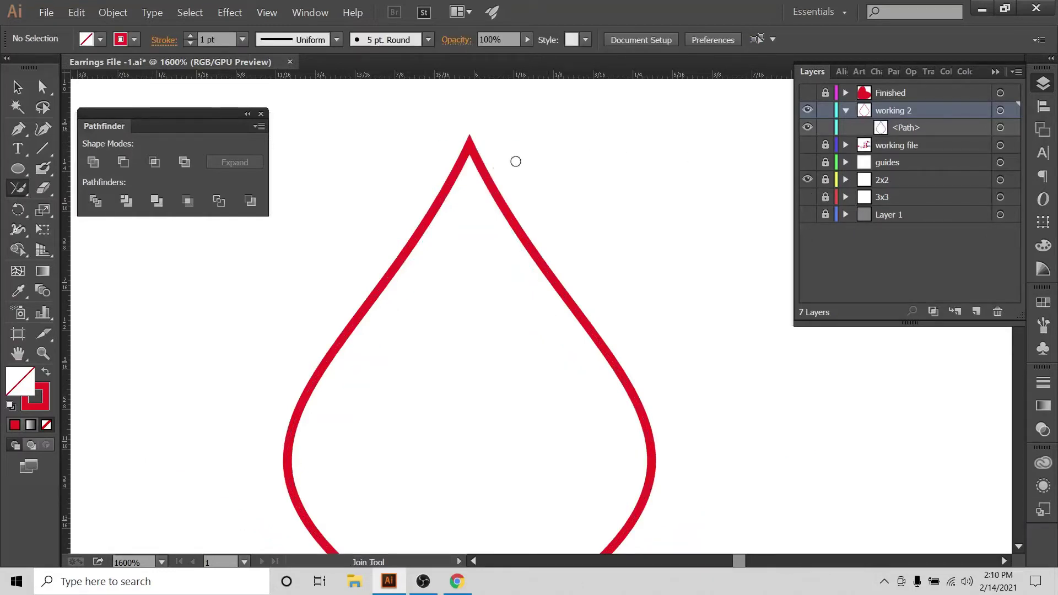
left_click(42, 87)
left_click_drag(429, 112, 478, 171)
Step: Zoom in and join the teardrop's two open bottom ends into one sharp point
scroll(523, 200, "down", 10)
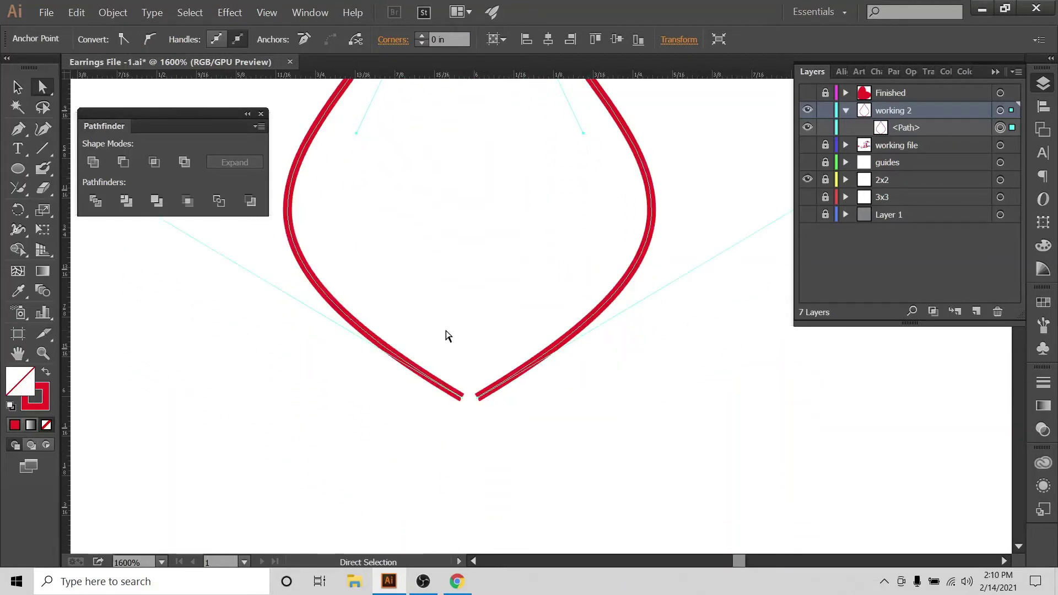
key("ctrl+plus")
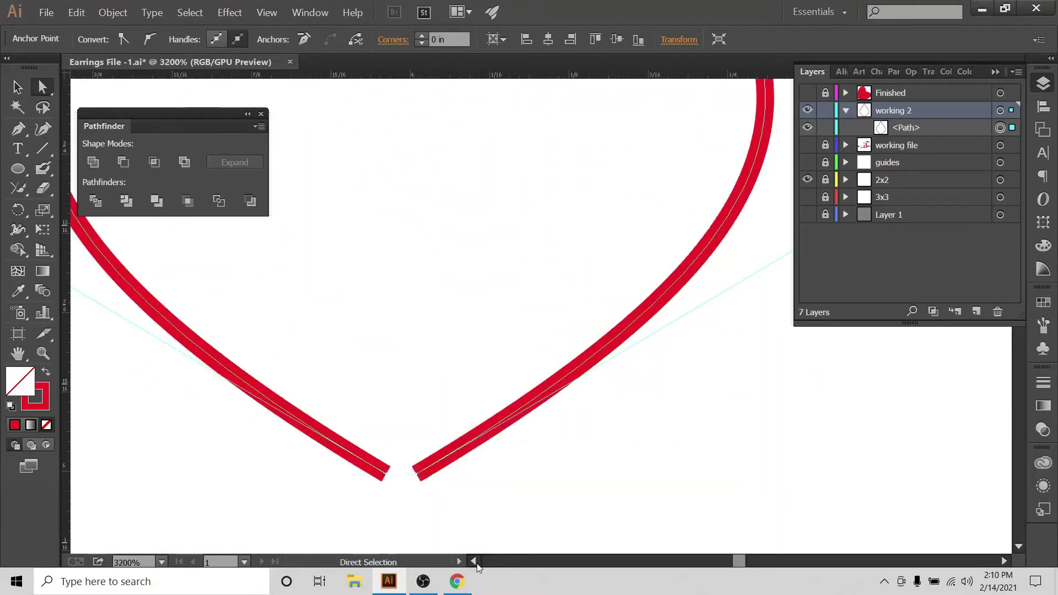
scroll(477, 565, "left", 5)
left_click(185, 438)
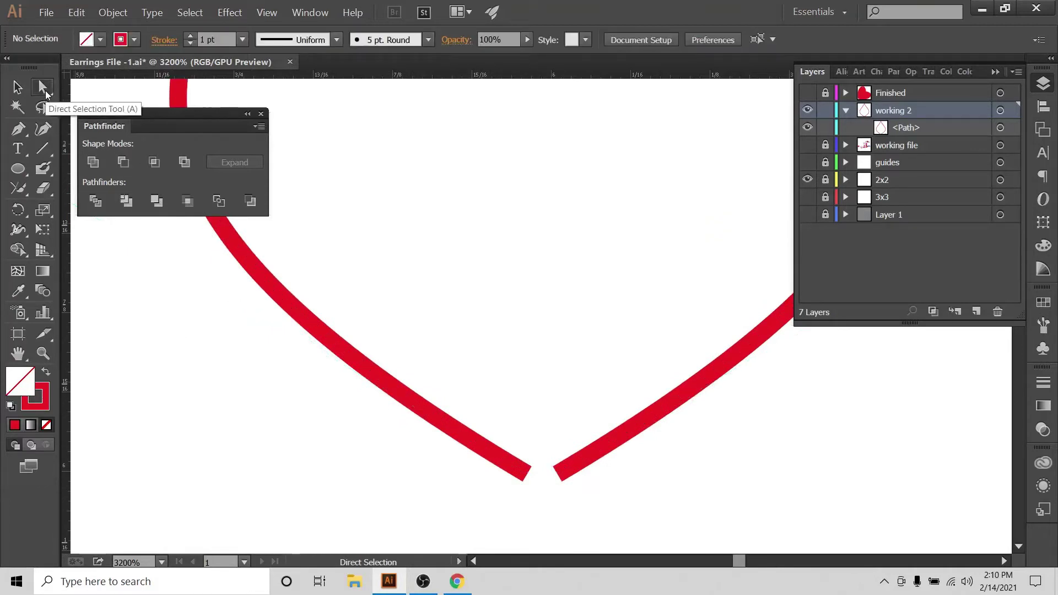
left_click_drag(524, 453, 590, 521)
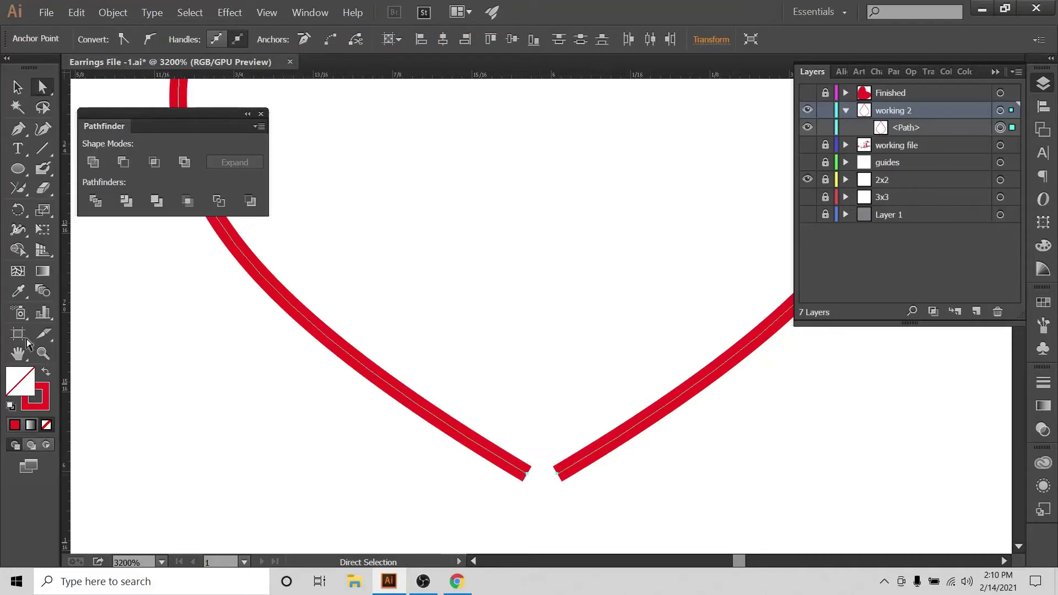
left_click(18, 188)
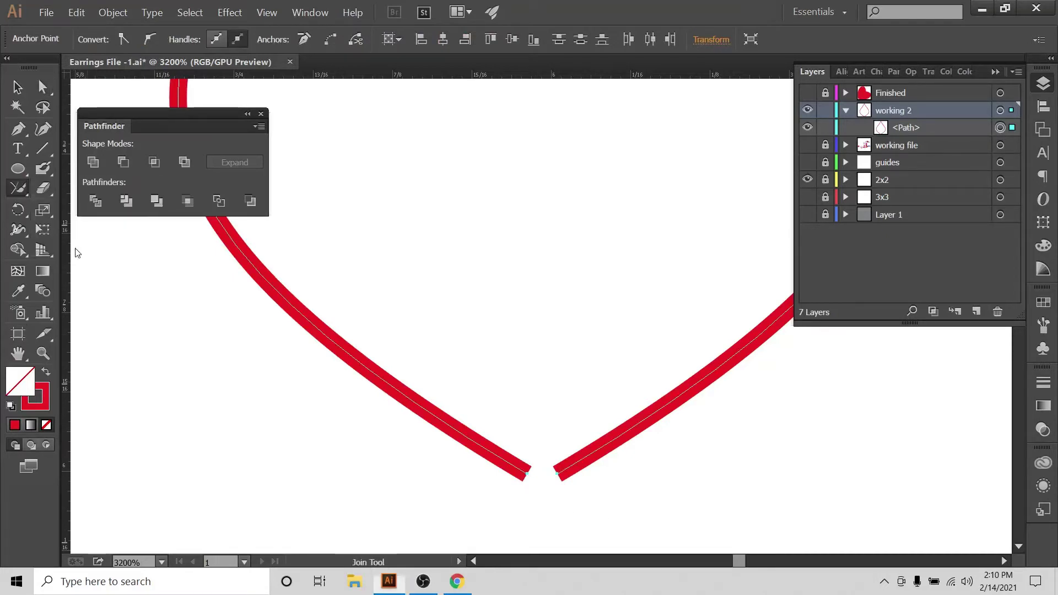
left_click_drag(531, 472, 552, 473)
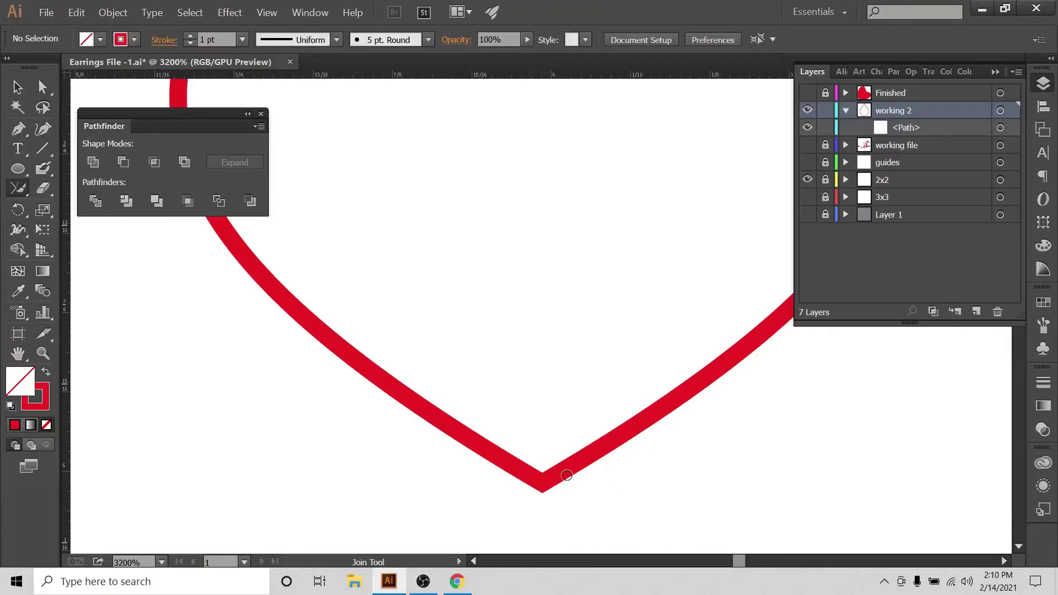
key("v")
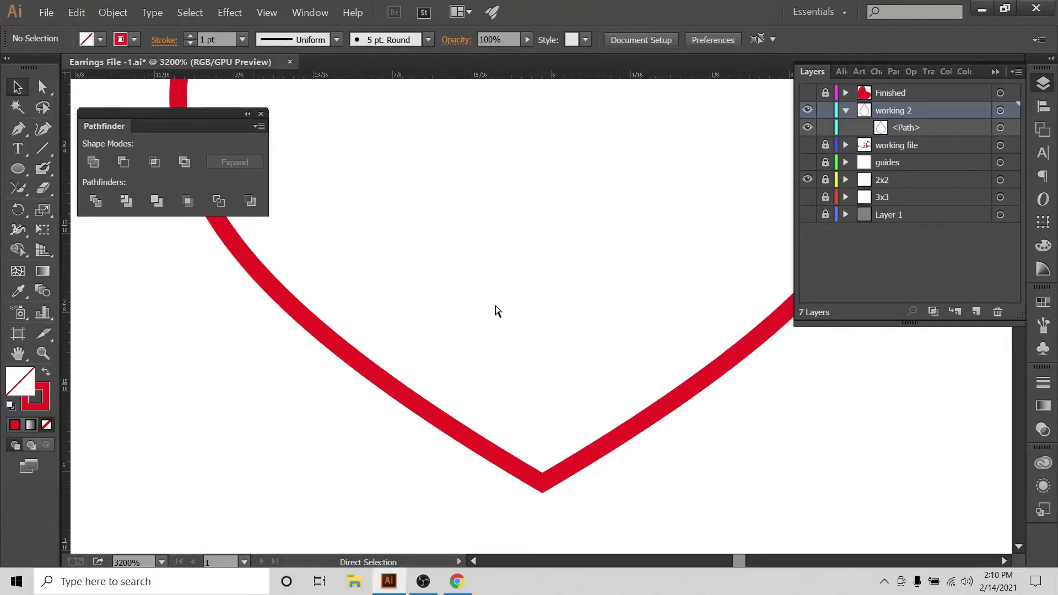
key("ctrl+minus")
key("ctrl+minus")
key("ctrl+minus")
key("ctrl+minus")
key("ctrl+minus")
Step: Nudge the teardrop up two steps and set alignment relative to the artboard
scroll(586, 390, "up", 1)
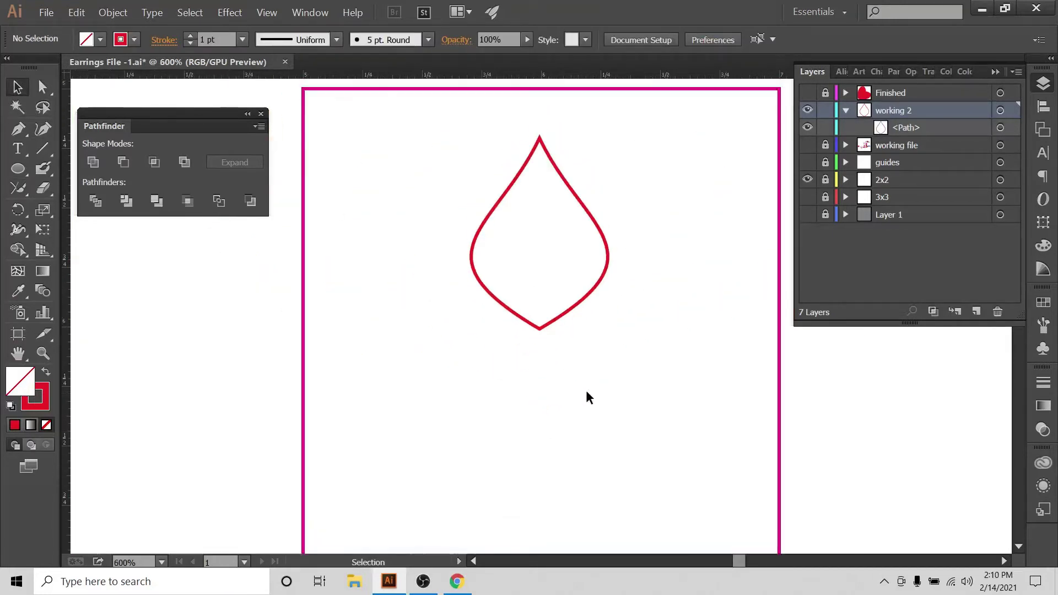
key("ctrl+minus")
left_click(541, 321)
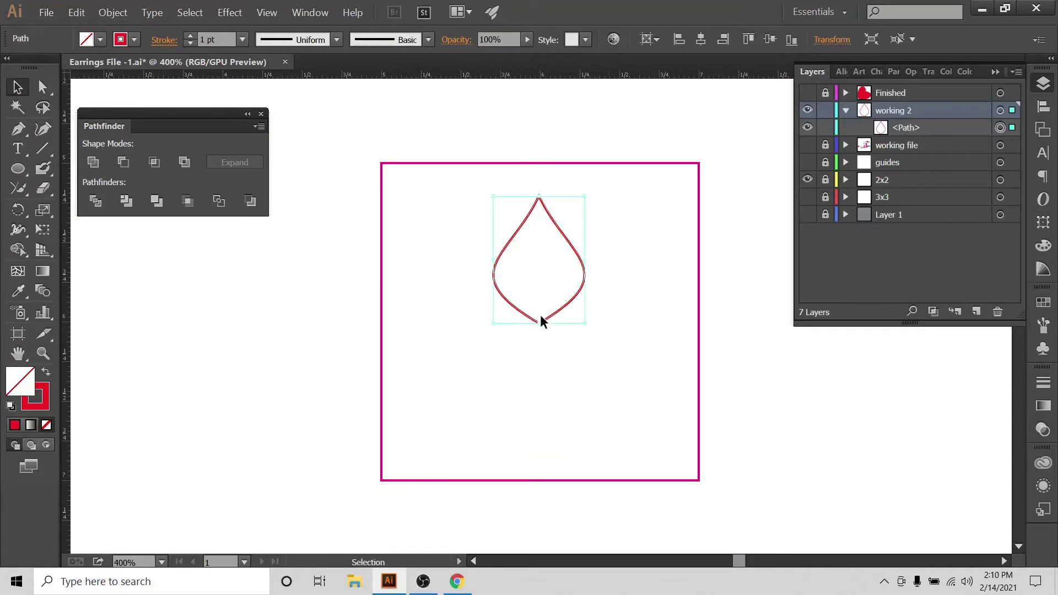
key("Up")
key("Up")
key("Up")
key("Up")
key("Up")
key("Up")
key("Up")
key("Up")
key("Up")
key("Up")
key("Up")
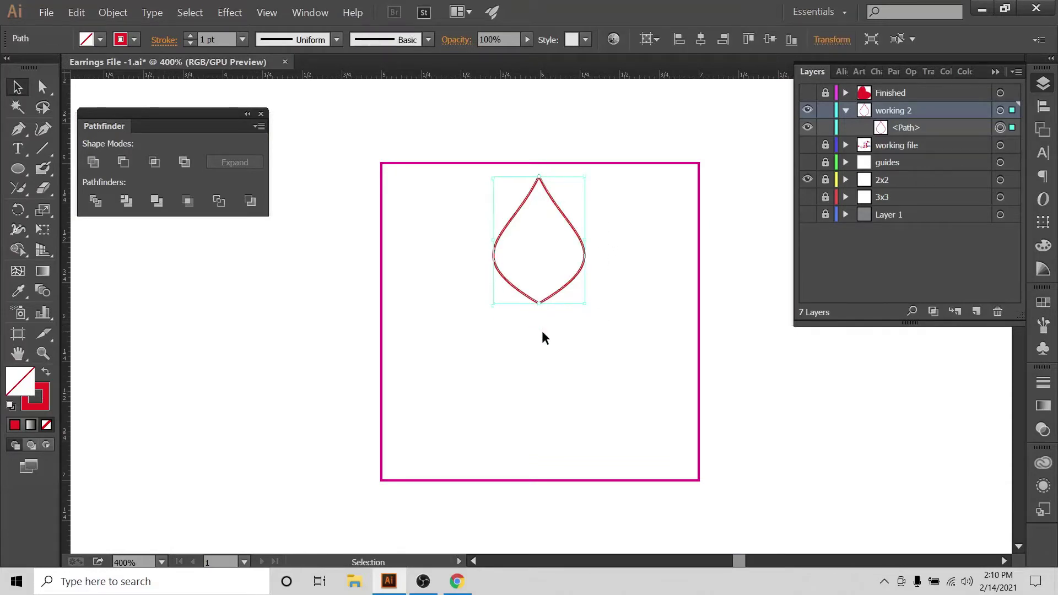
key("Up")
key("Up")
left_click_drag(647, 130, 393, 375)
left_click(1044, 107)
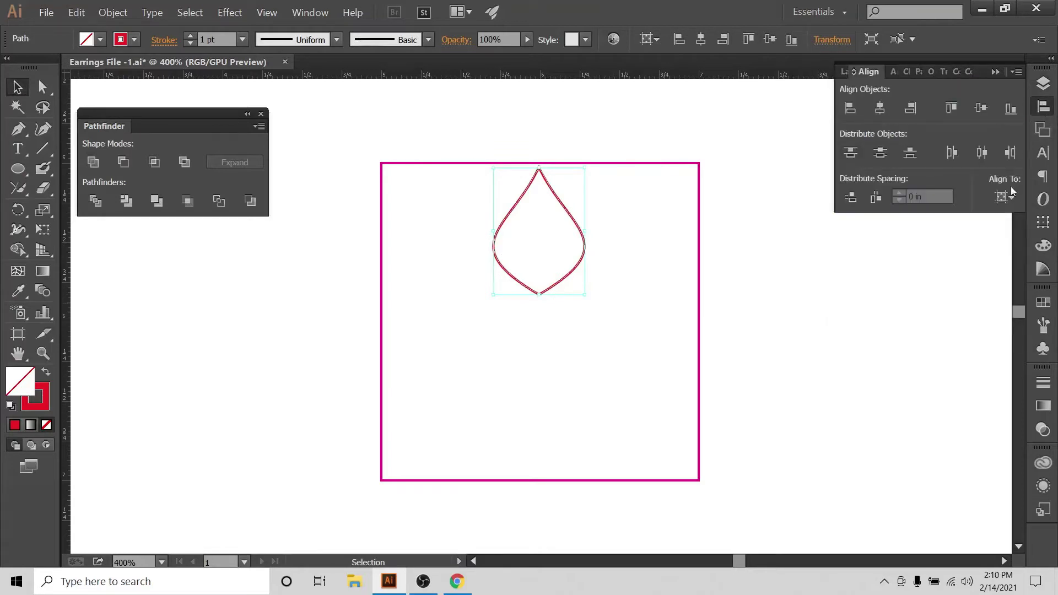
left_click(1012, 194)
Step: Centre the teardrop horizontally on the artboard and reselect it
left_click(879, 108)
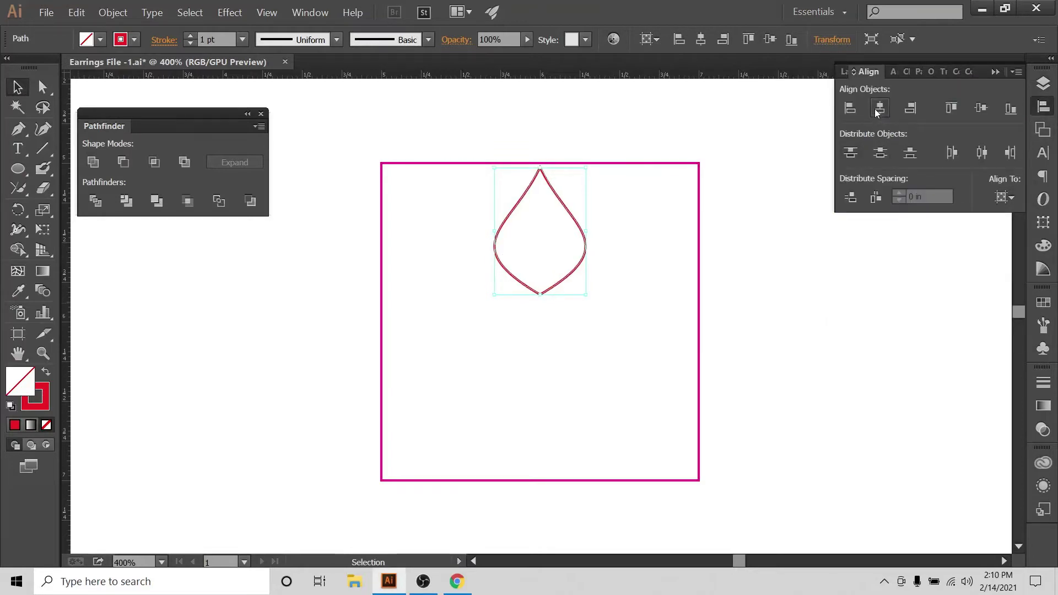
left_click(635, 146)
left_click_drag(618, 210, 525, 299)
left_click(637, 212)
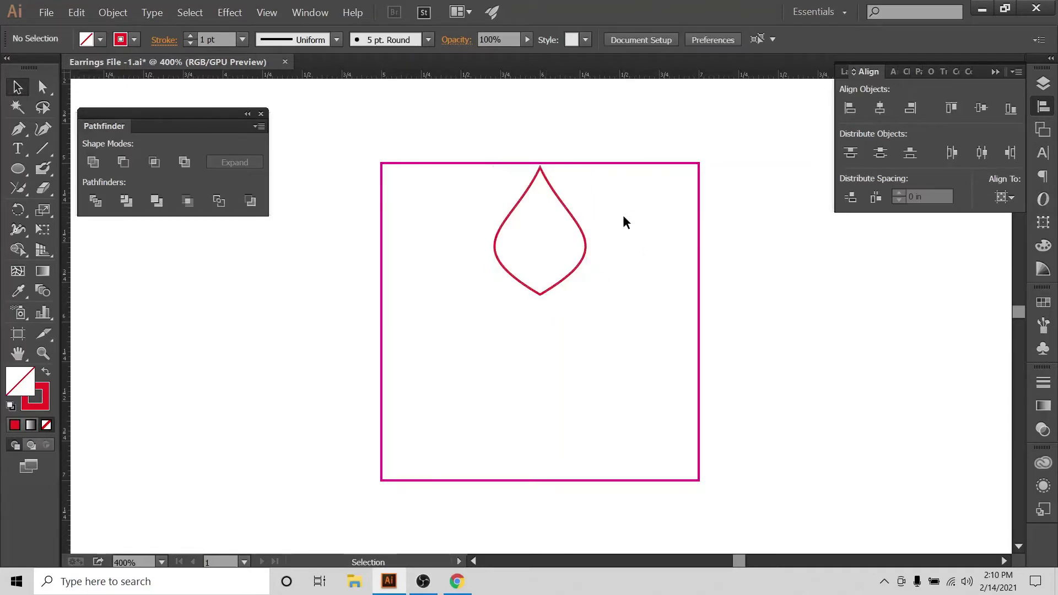
left_click_drag(623, 210, 577, 264)
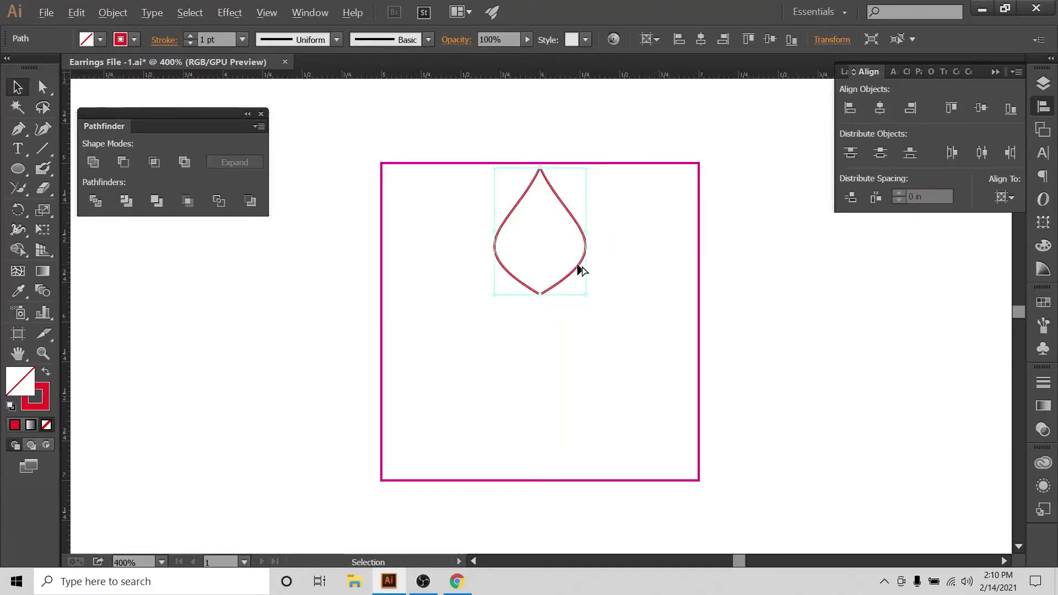
Step: Duplicate the teardrop and move the copy off the artboard to the right
key("ctrl+c")
key("ctrl+v")
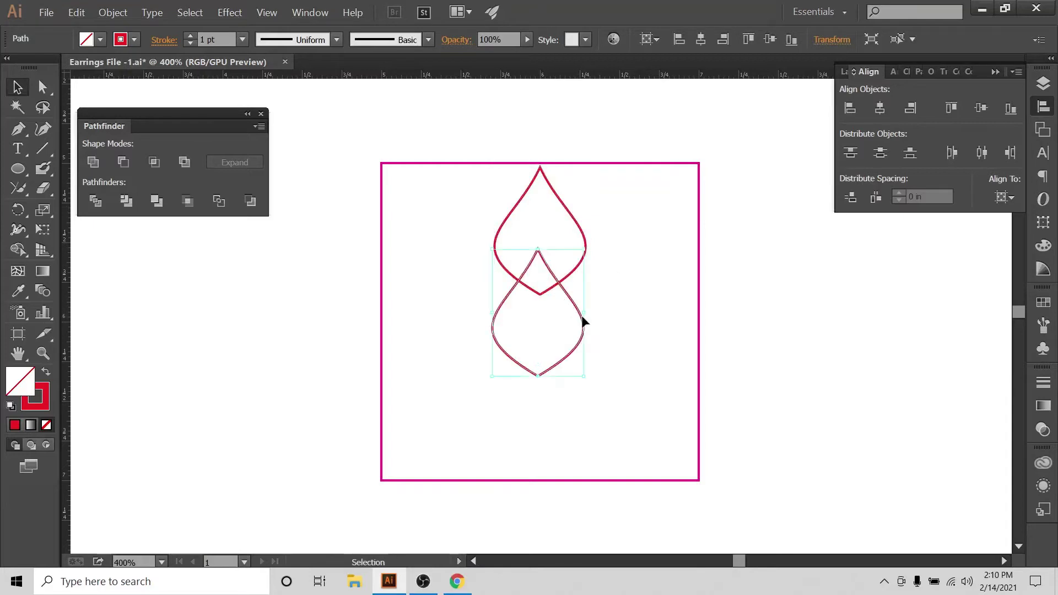
left_click_drag(579, 316, 980, 315)
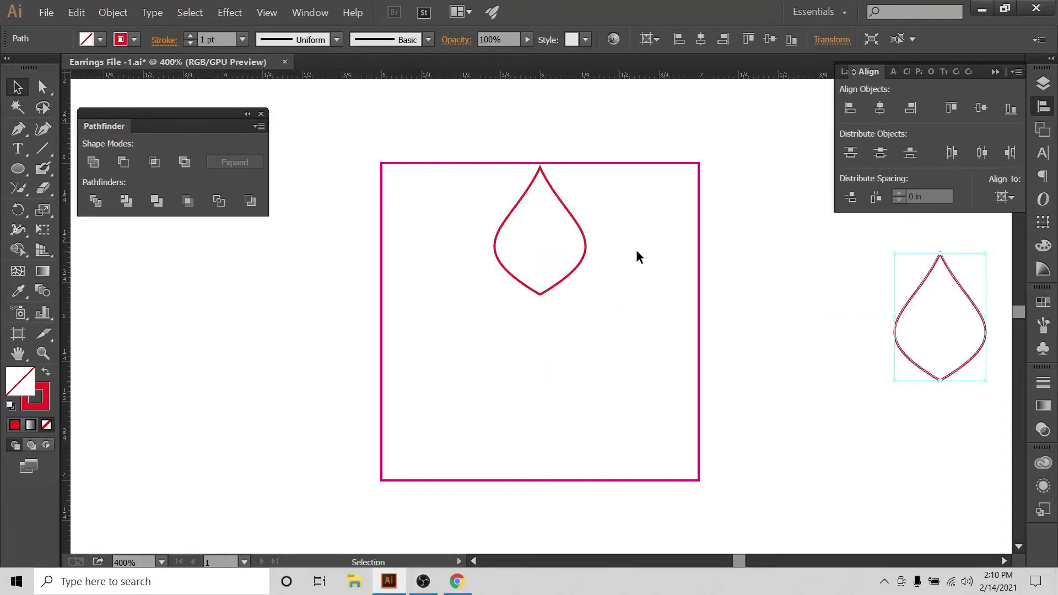
left_click(637, 252)
left_click_drag(577, 188, 464, 306)
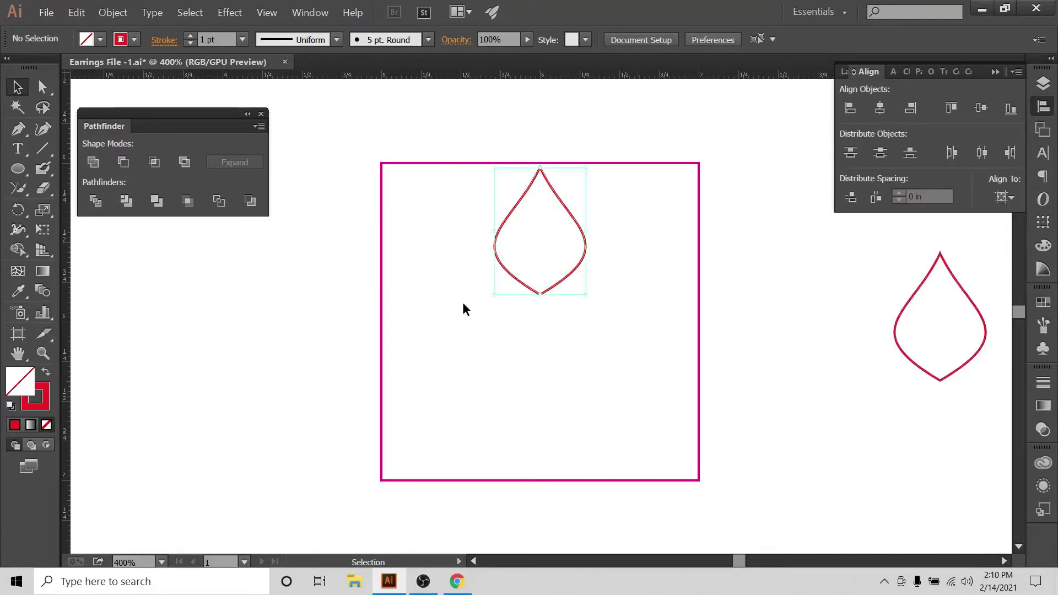
left_click(46, 375)
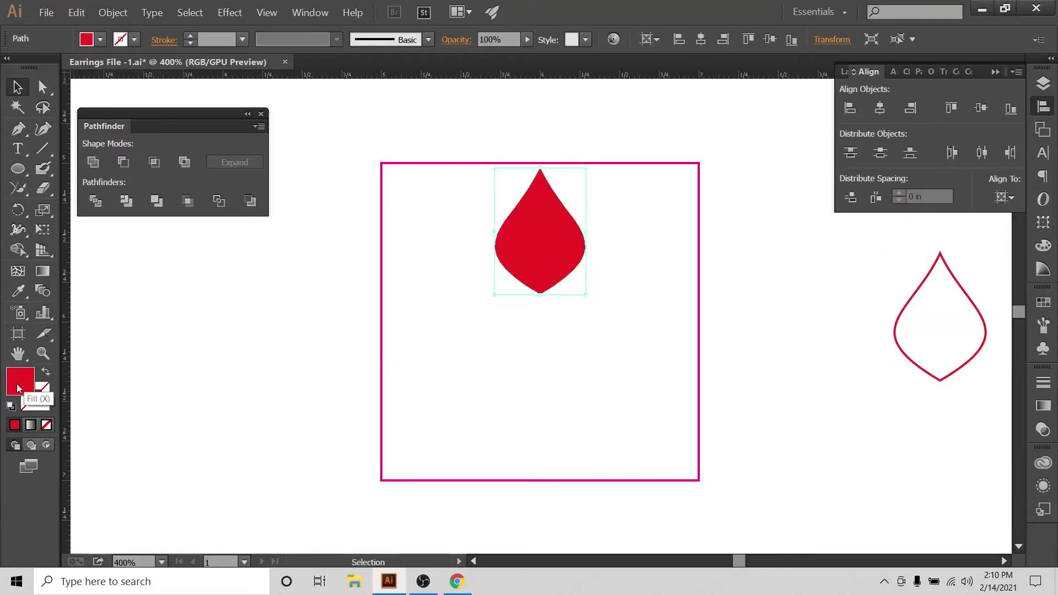
left_click(29, 408)
left_click(601, 174)
left_click_drag(601, 174, 440, 402)
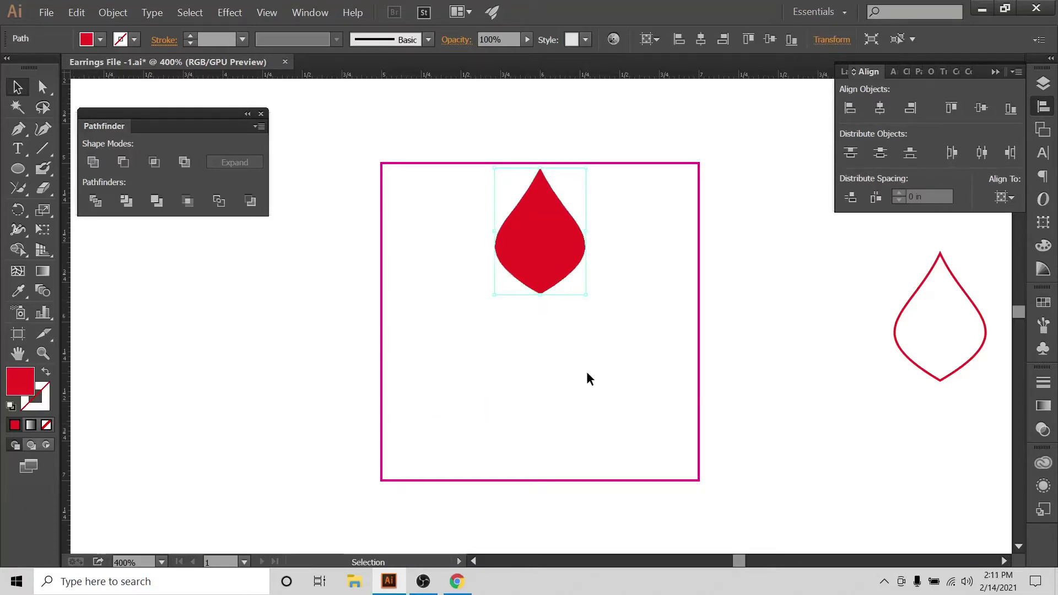
key("a")
key("v")
left_click(46, 373)
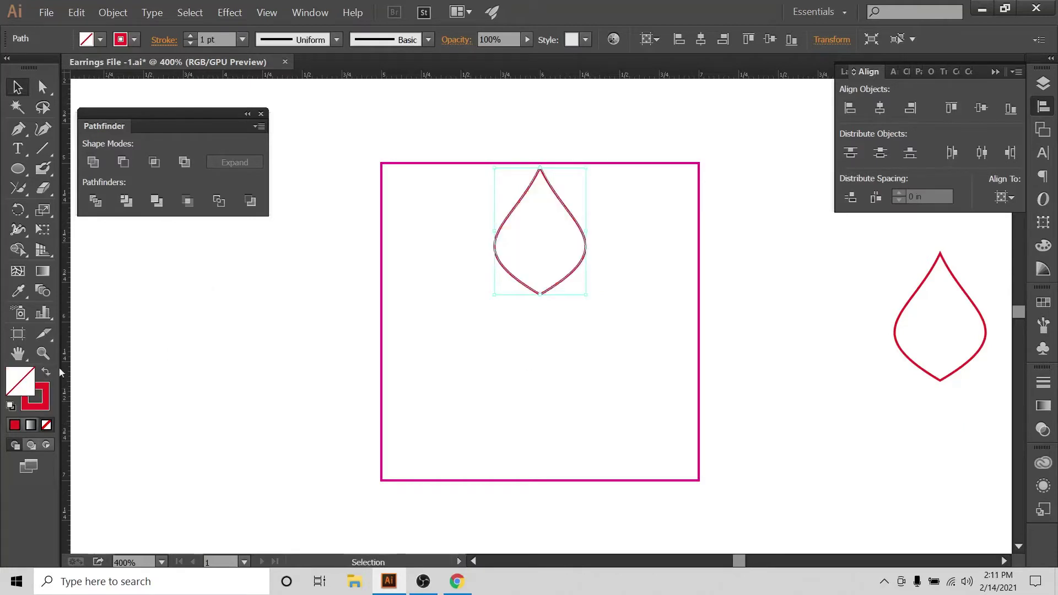
left_click(374, 204)
left_click_drag(461, 211, 530, 298)
Step: Increase the teardrop's stroke weight step by step to 6 pt
left_click(190, 37)
left_click(190, 37)
left_click(190, 36)
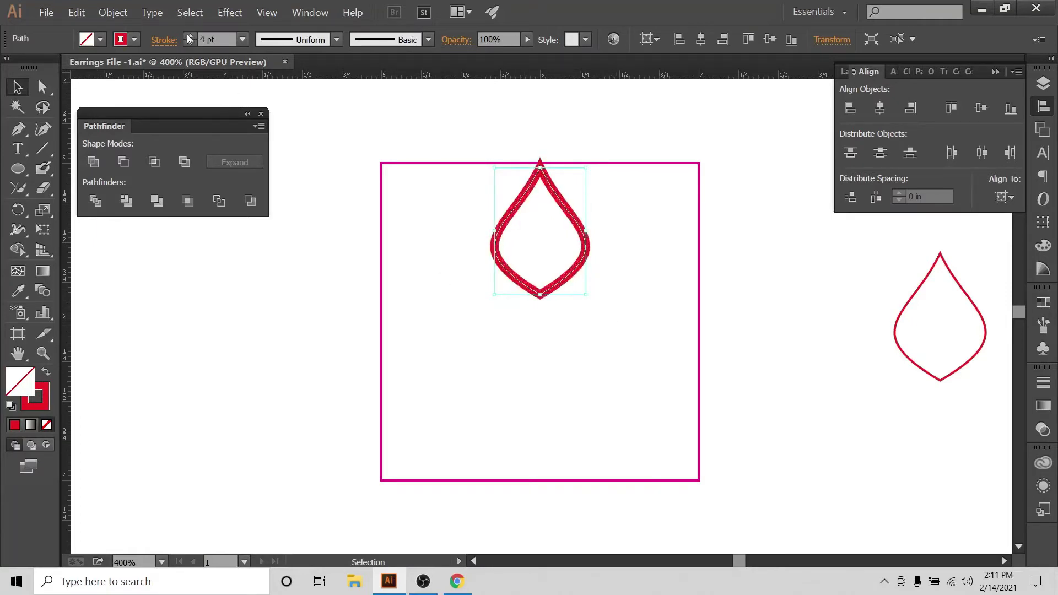
left_click(190, 37)
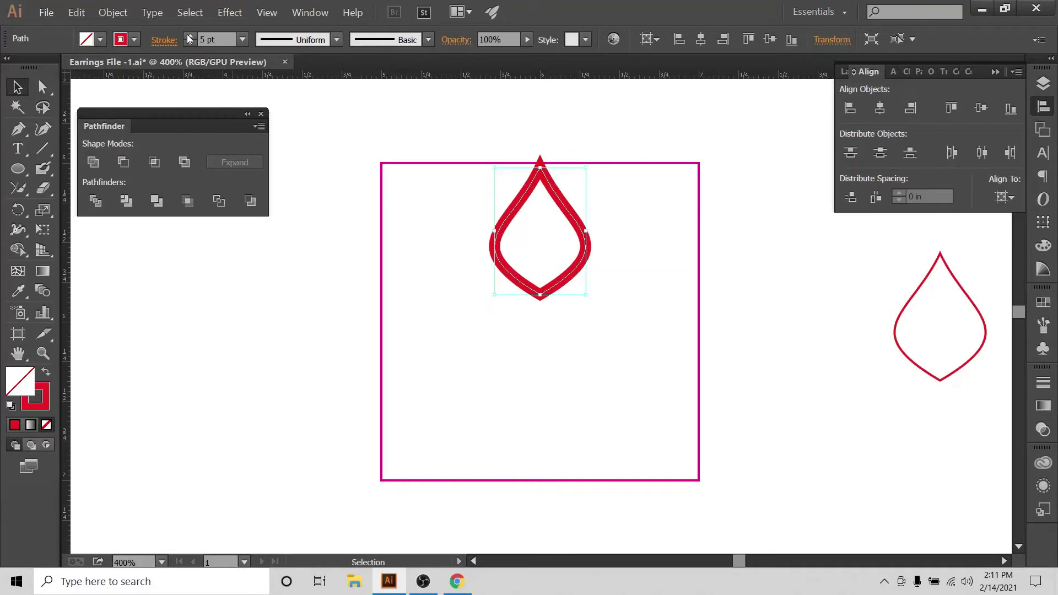
left_click(189, 36)
Step: Nudge the teardrop down so its tip meets the square's top edge, then deselect
left_click(598, 157)
left_click(589, 243)
key("Down")
key("Down")
key("Down")
key("Down")
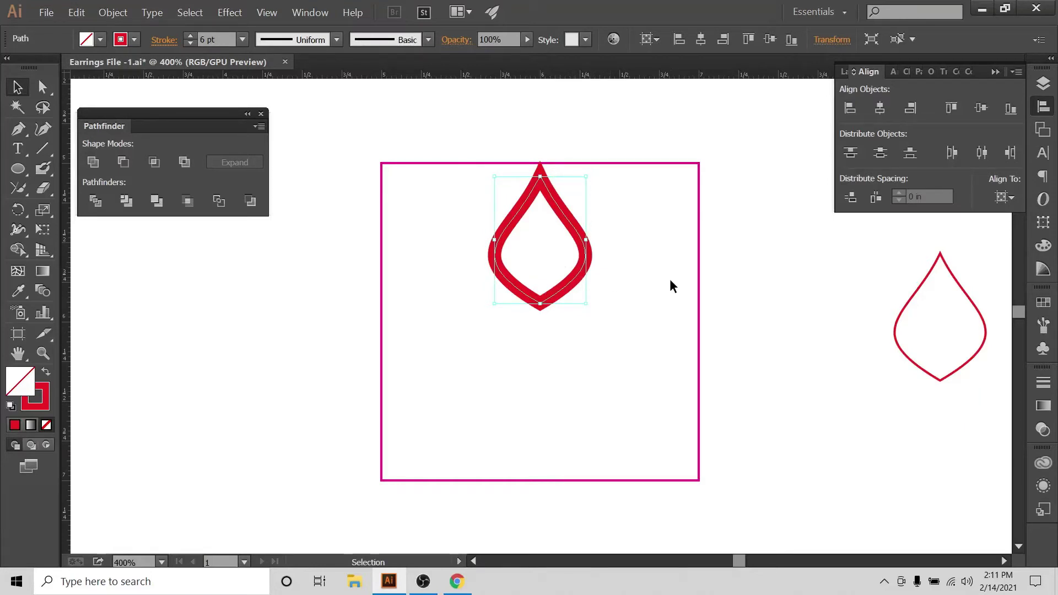
left_click(645, 247)
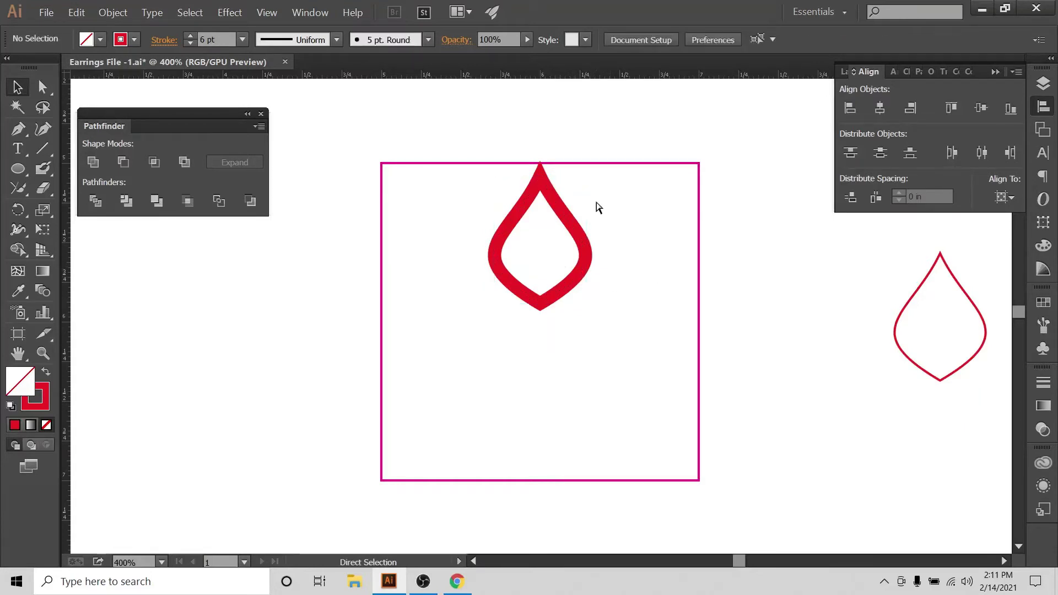
key("ctrl+equal")
key("ctrl+equal")
key("ctrl+equal")
scroll(505, 325, "up", 5)
left_click_drag(437, 183, 537, 254)
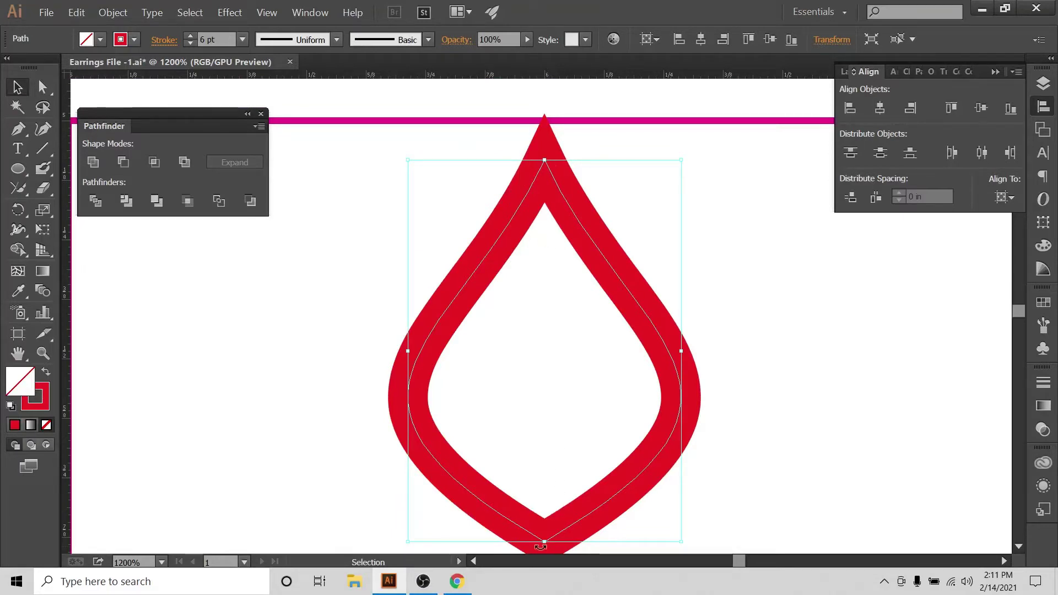
left_click(347, 254)
left_click(398, 365)
left_click(103, 12)
left_click(154, 146)
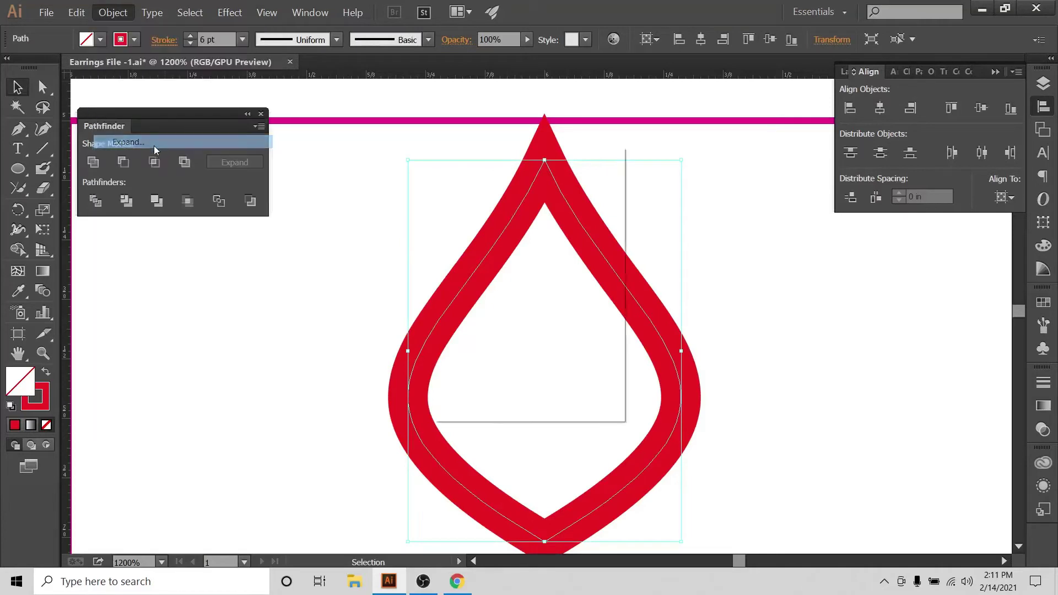
left_click(469, 379)
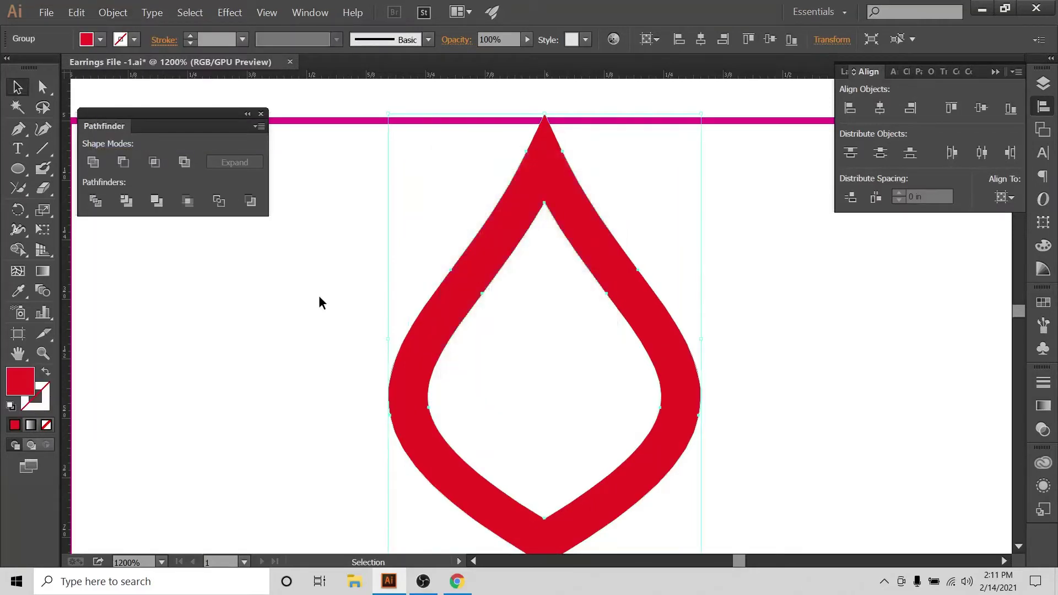
left_click(269, 298)
left_click_drag(361, 245, 525, 391)
key("a")
left_click(482, 395)
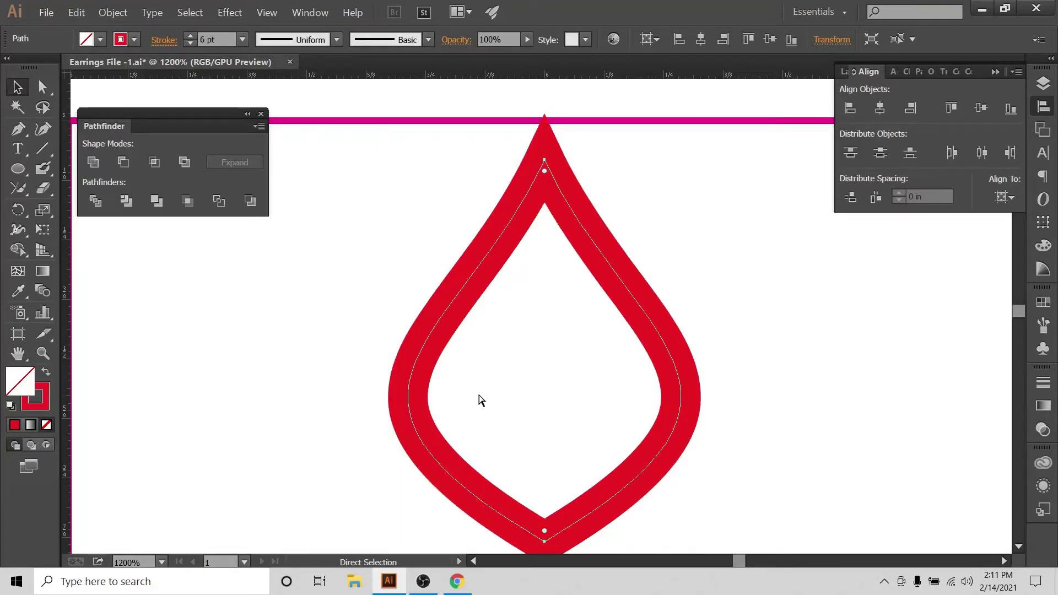
left_click(365, 322)
key("ctrl+minus")
key("ctrl+minus")
key("ctrl+minus")
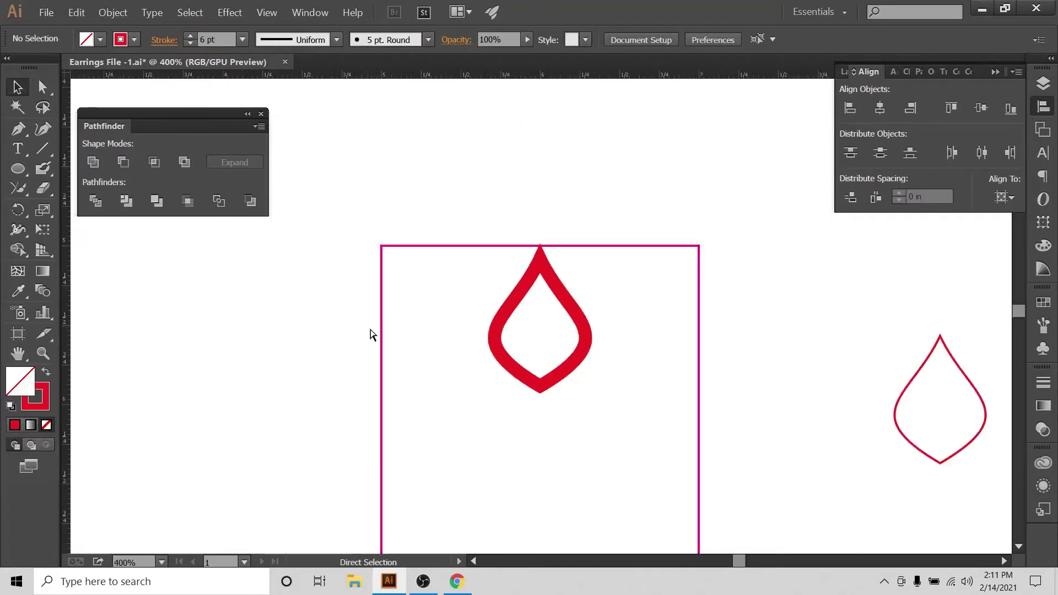
Step: Zoom out to 300% and show the Layers panel with the working 2 layer expanded
key("ctrl+minus")
key("v")
left_click_drag(558, 339, 561, 337)
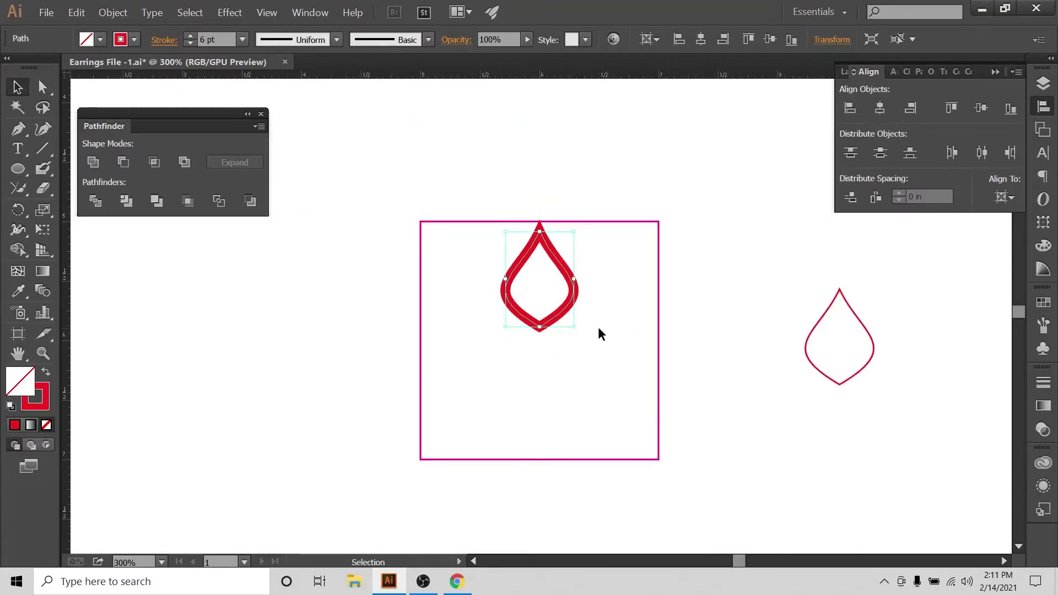
left_click(591, 259)
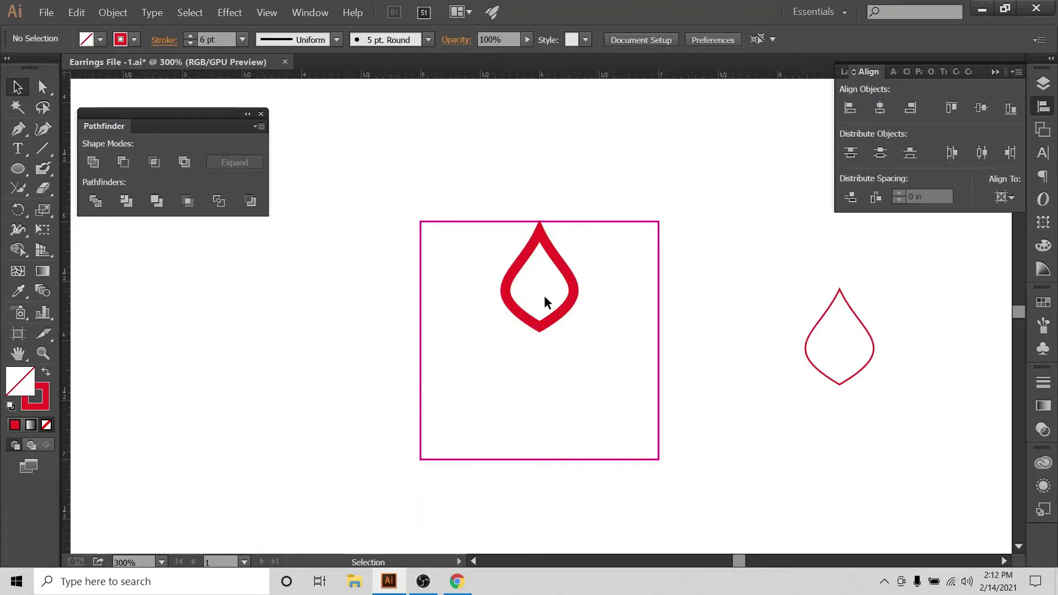
left_click(1043, 84)
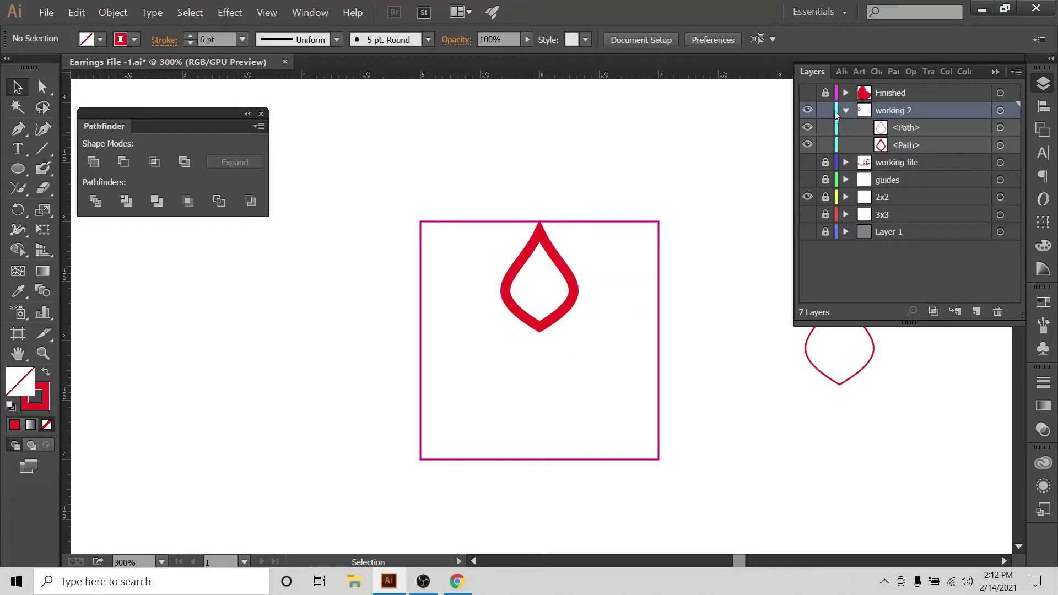
Step: Make the guides layer visible, zoom to 600%, and select the teardrop path
left_click(807, 182)
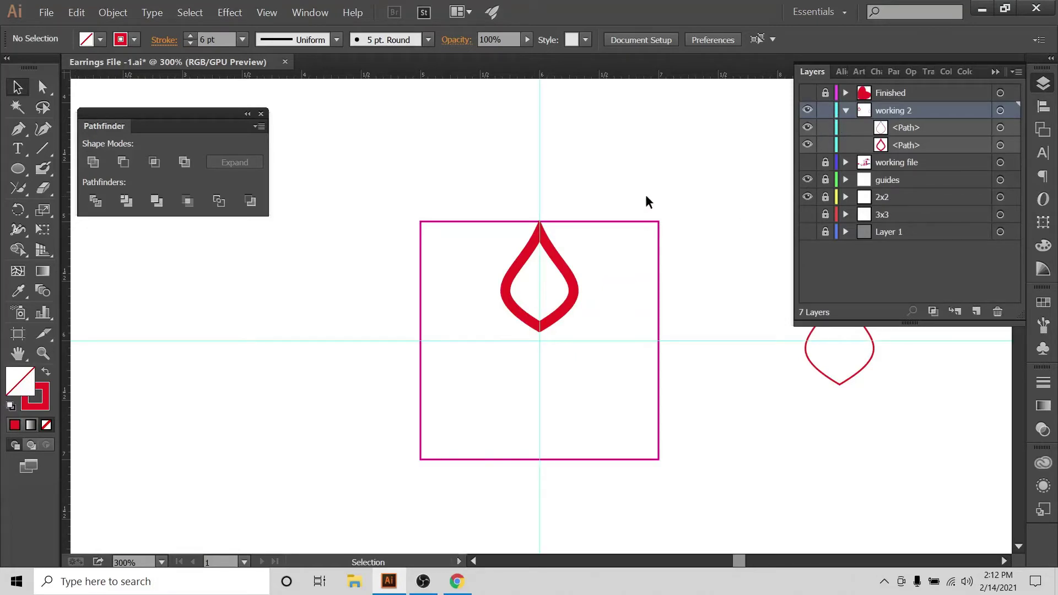
key("ctrl+plus")
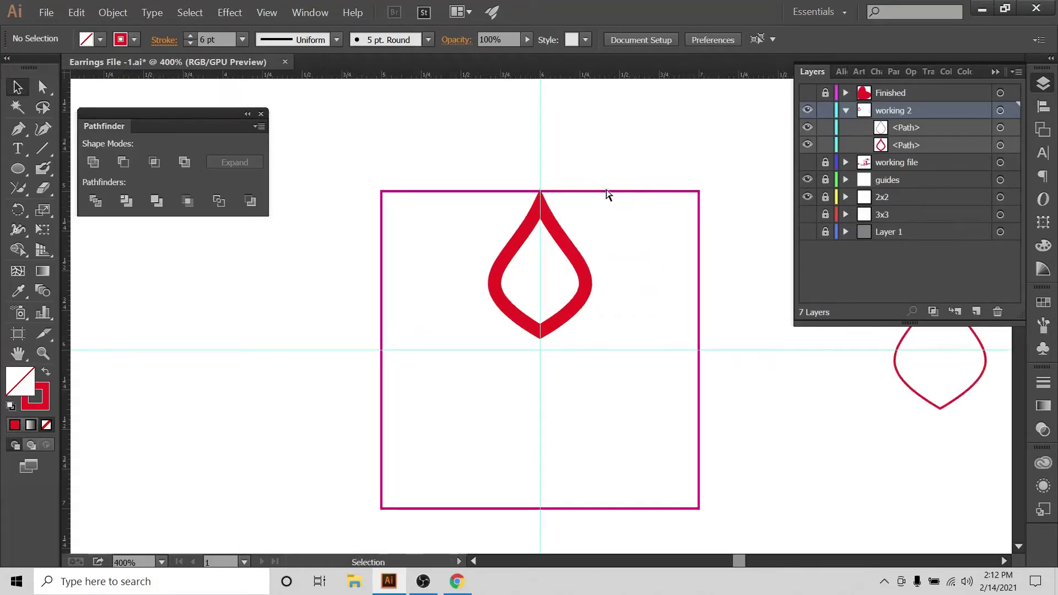
key("ctrl+plus")
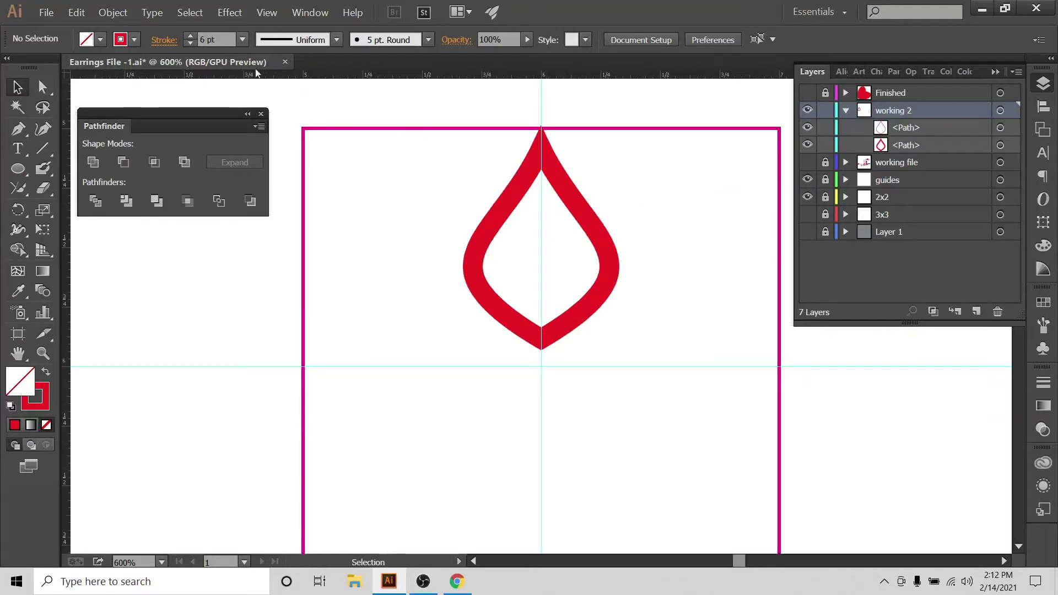
left_click_drag(450, 168, 612, 338)
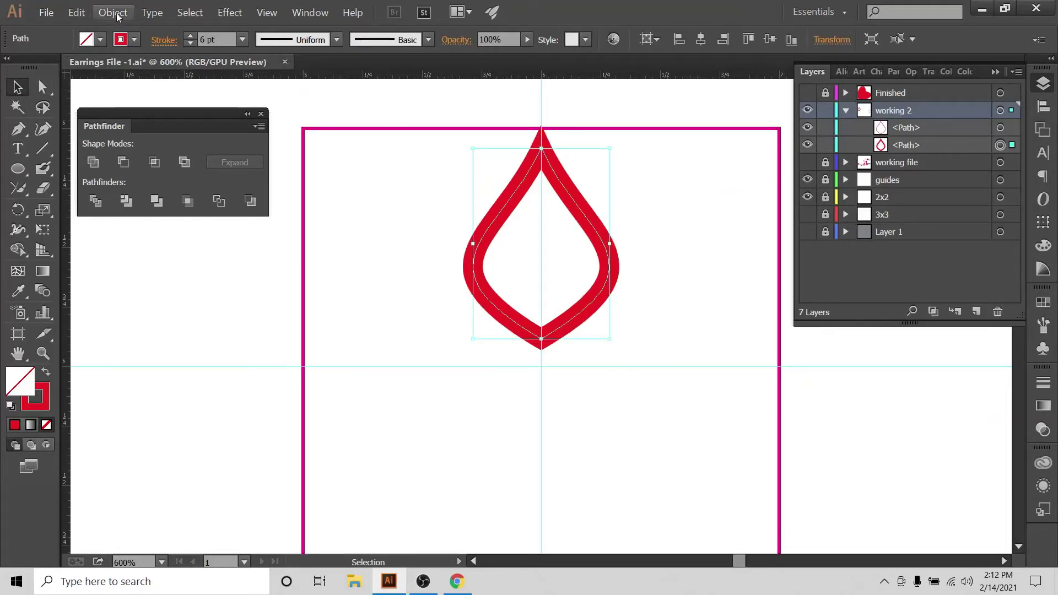
left_click(657, 188)
left_click(564, 327)
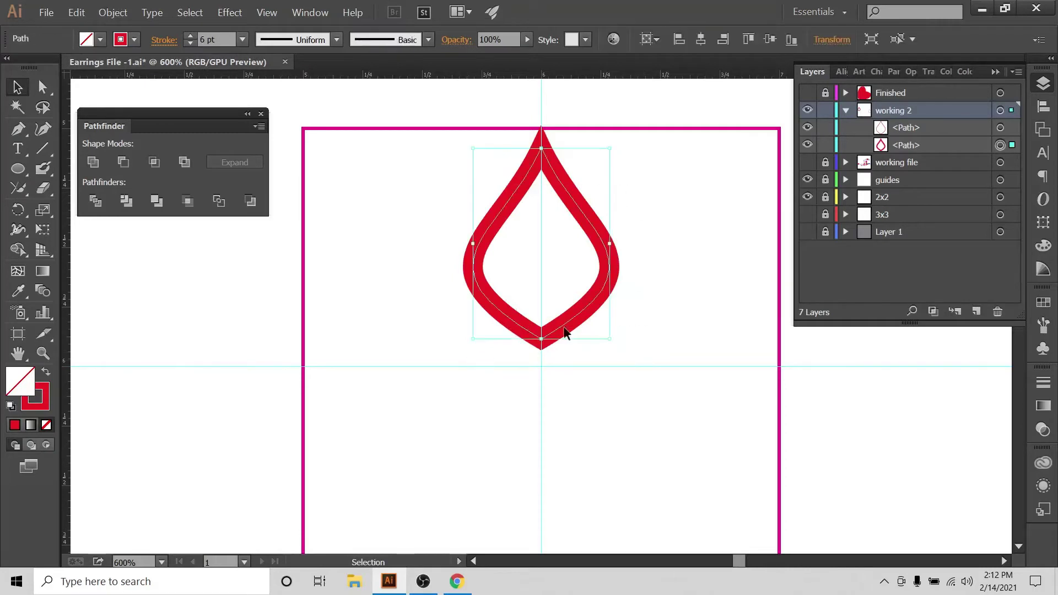
Step: Keep alignment relative to the artboard, deselect, and bring the screen recorder forward
left_click(1043, 106)
left_click(1004, 196)
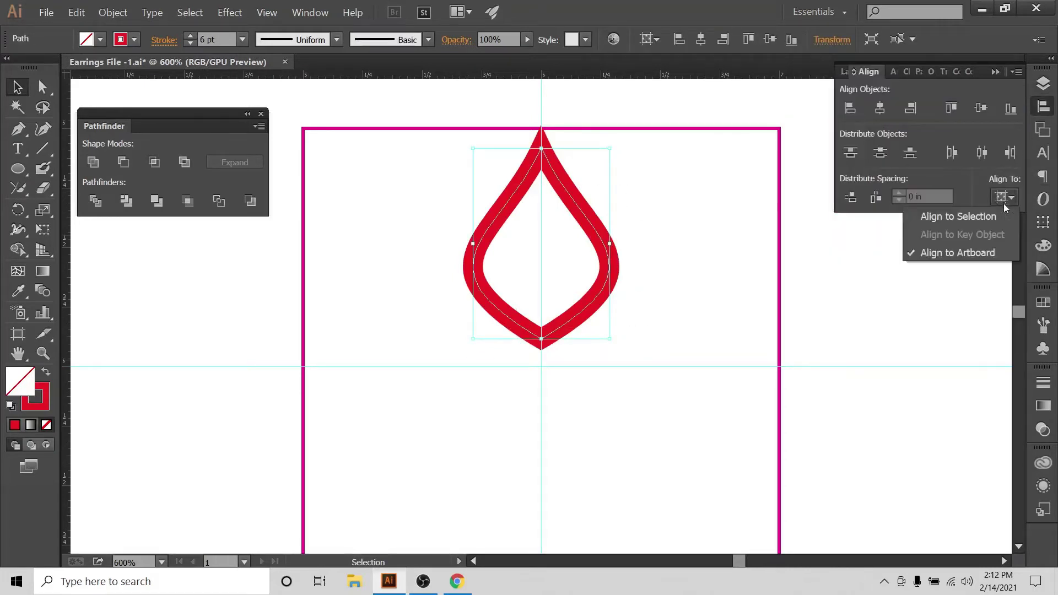
left_click(885, 112)
left_click(646, 116)
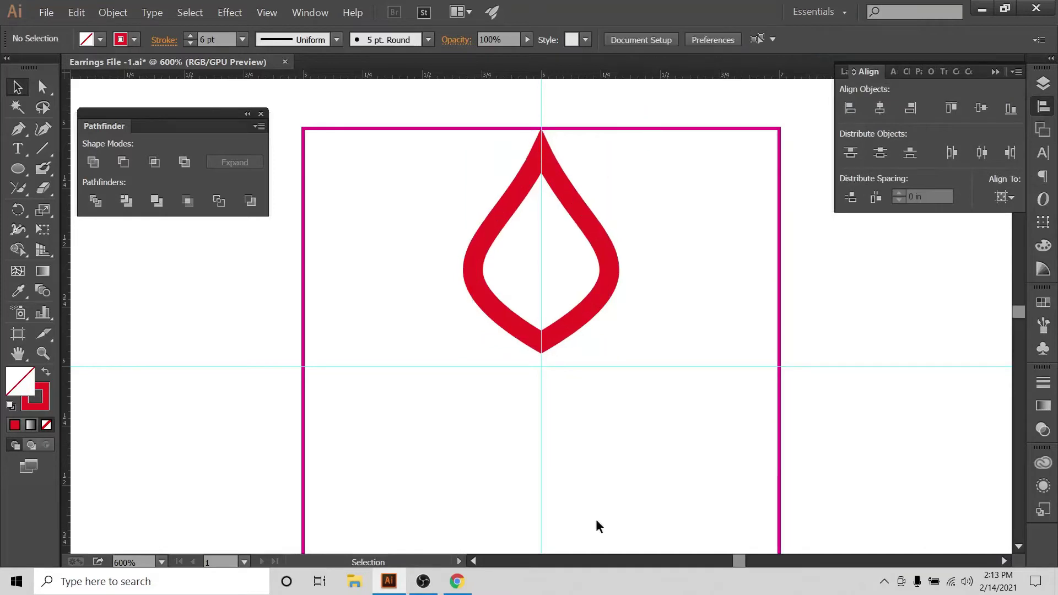
left_click(424, 582)
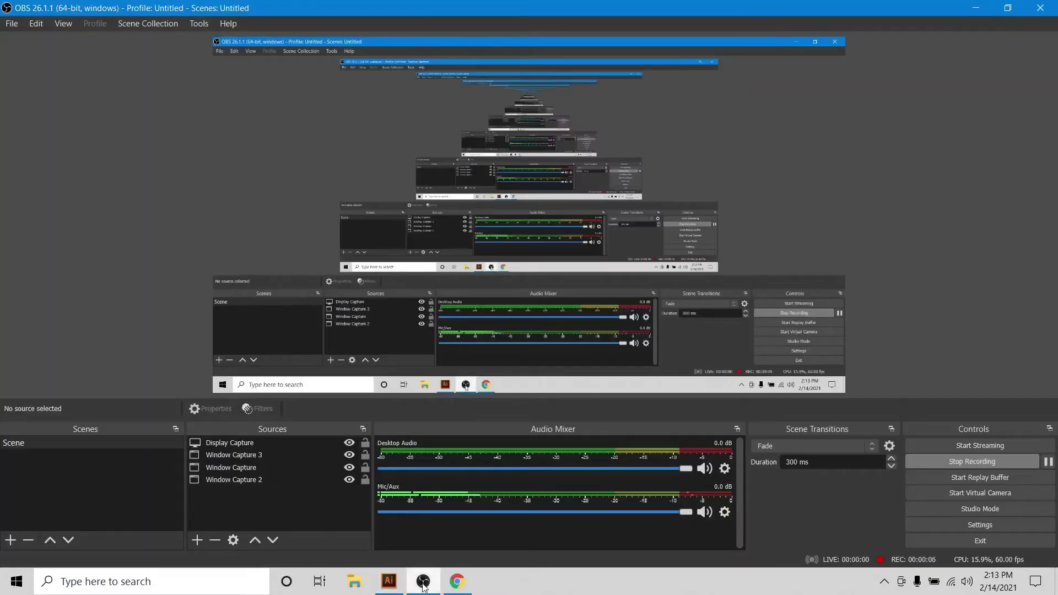
Step: Return to Illustrator, then switch to the browser on the ArtisanCraftSVG Etsy shop
left_click(400, 586)
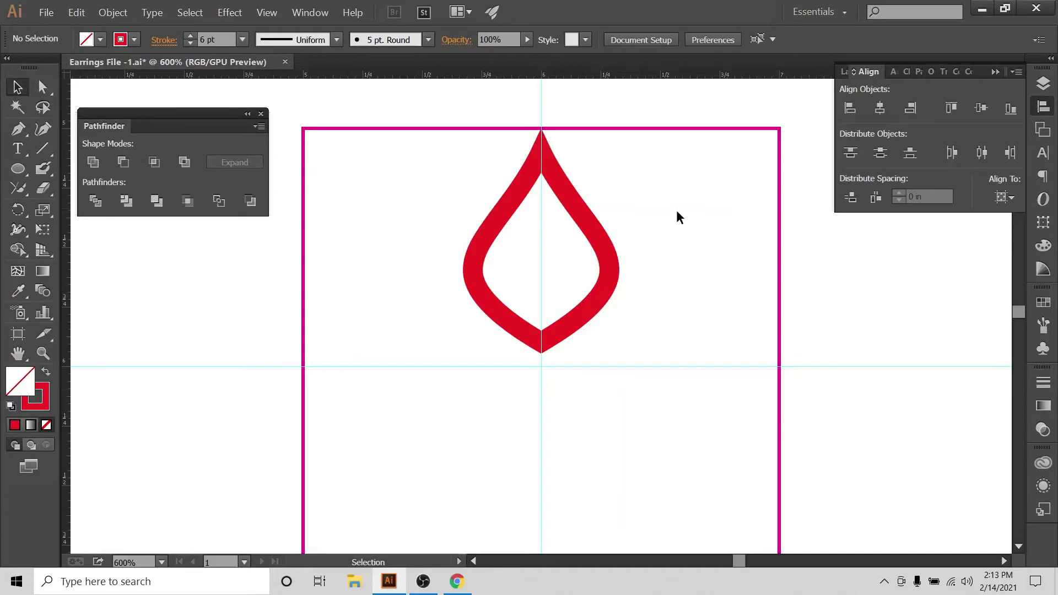
left_click(473, 583)
Step: View the Floral earring listing back two images to Bundle 10 Designs, then return to Illustrator
scroll(551, 275, "up", 4)
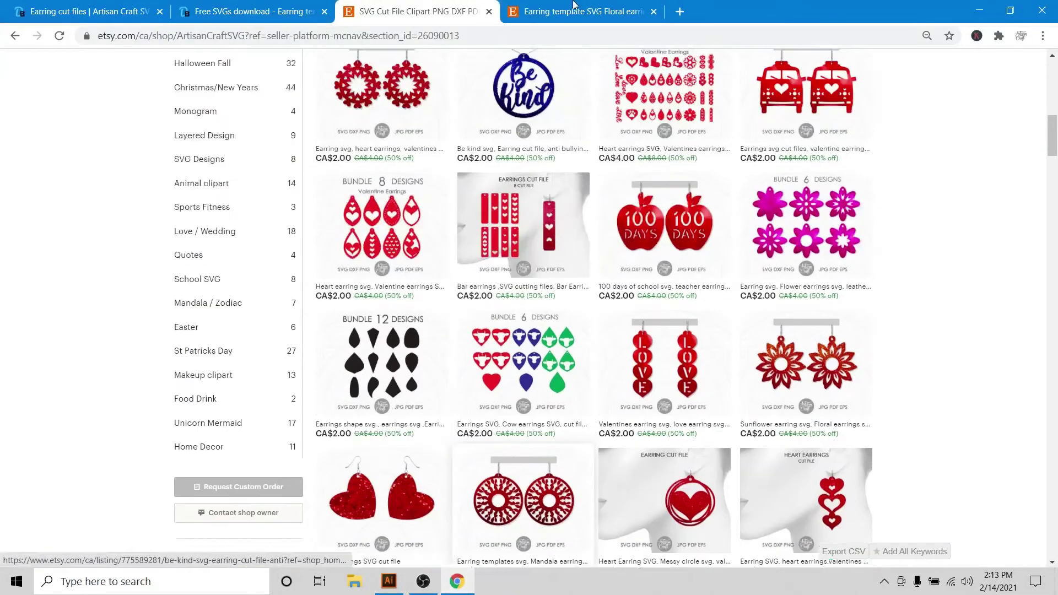
left_click(584, 12)
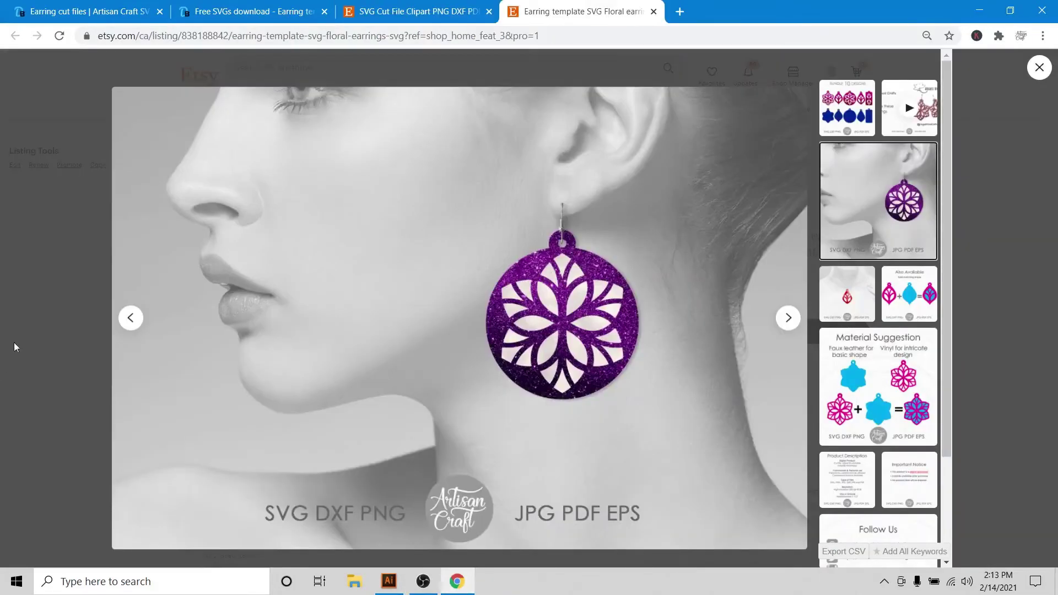
left_click(131, 318)
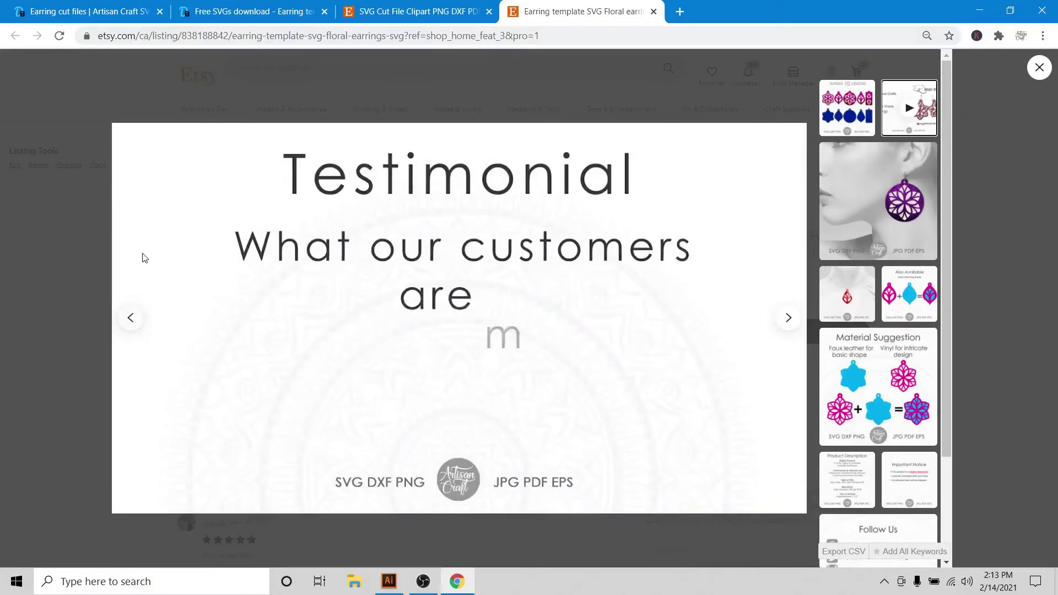
left_click(135, 317)
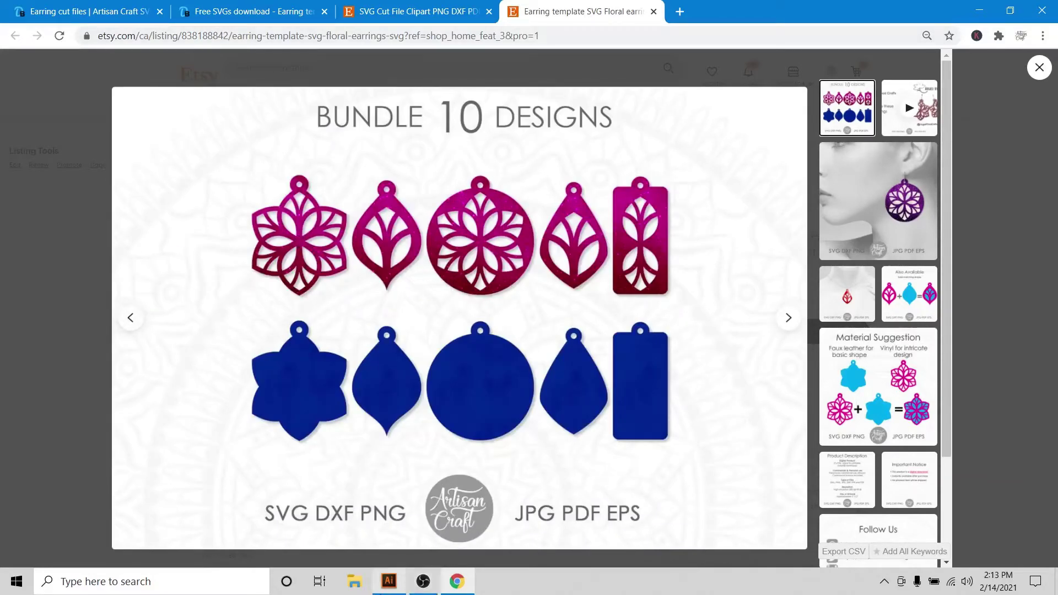
left_click(389, 581)
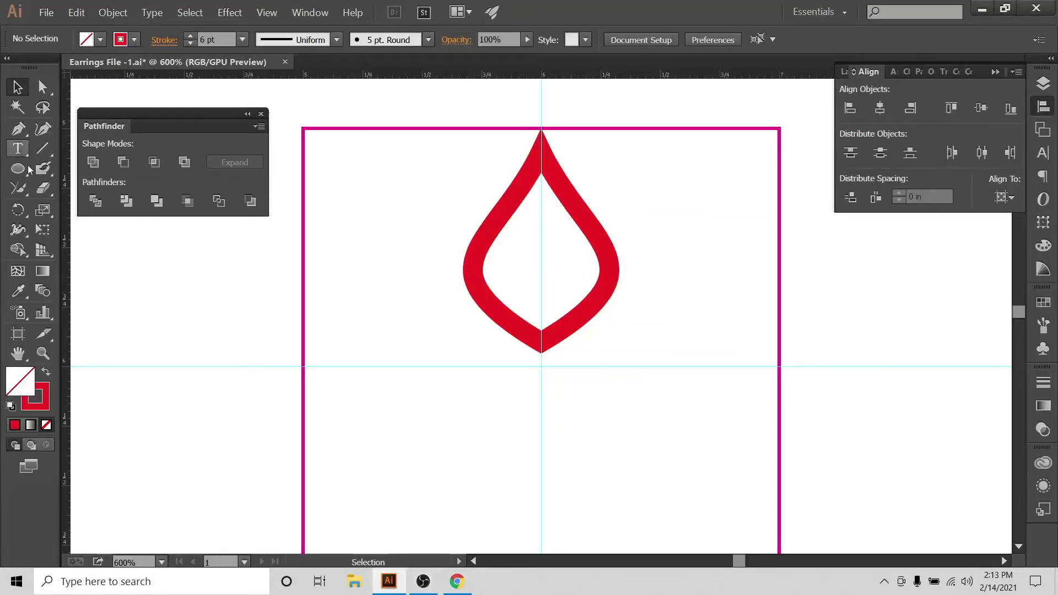
Step: Pencil-draw a 5 pt curve from the teardrop's bottom point to its upper-right edge
left_click_drag(18, 188, 65, 186)
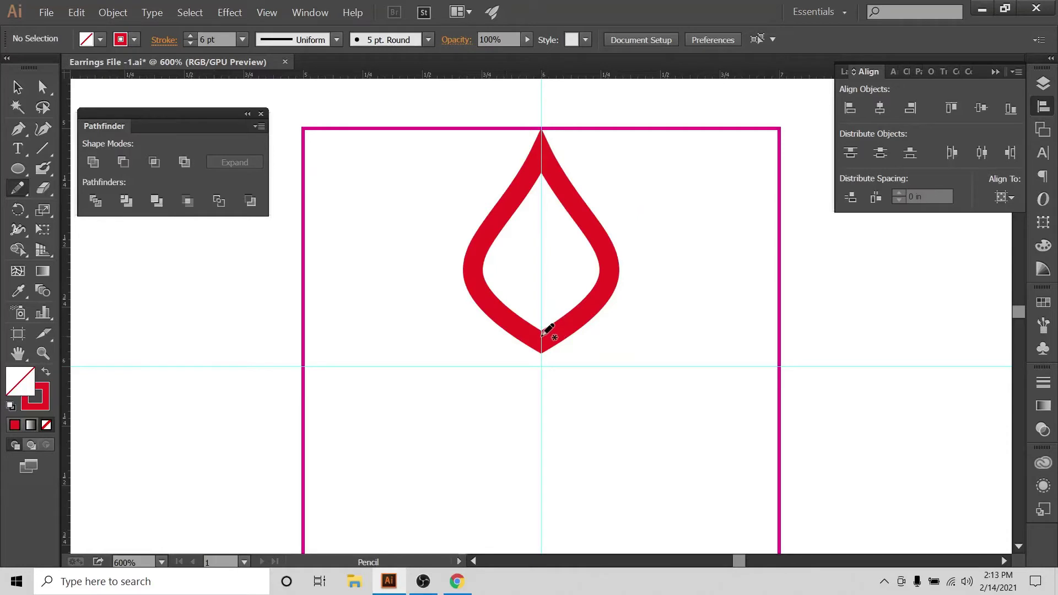
mouse_move(542, 333)
left_mouse_down()
mouse_move(553, 248)
mouse_move(580, 208)
left_mouse_up()
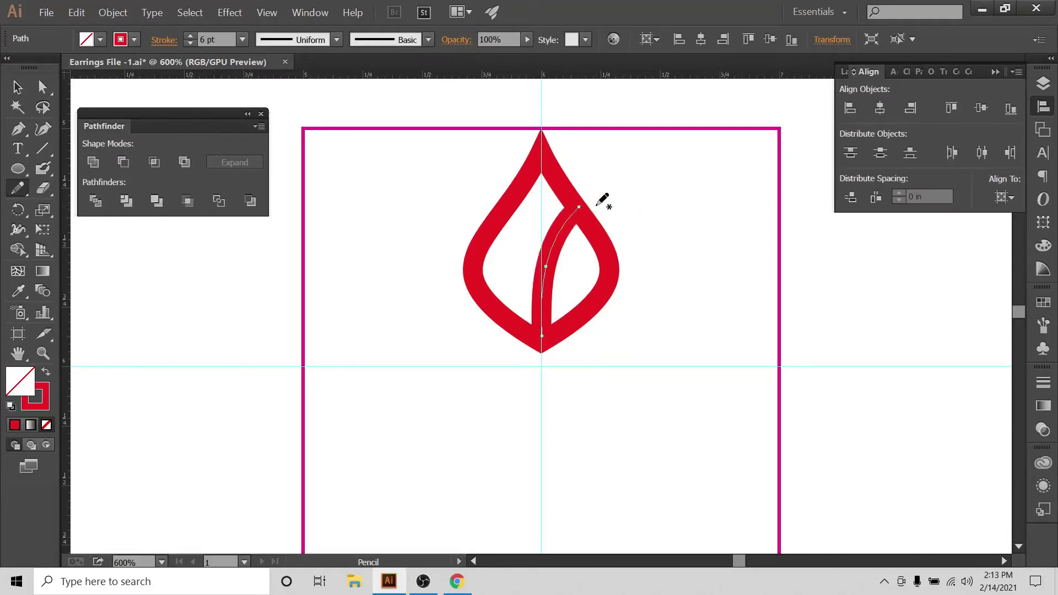
left_click(18, 87)
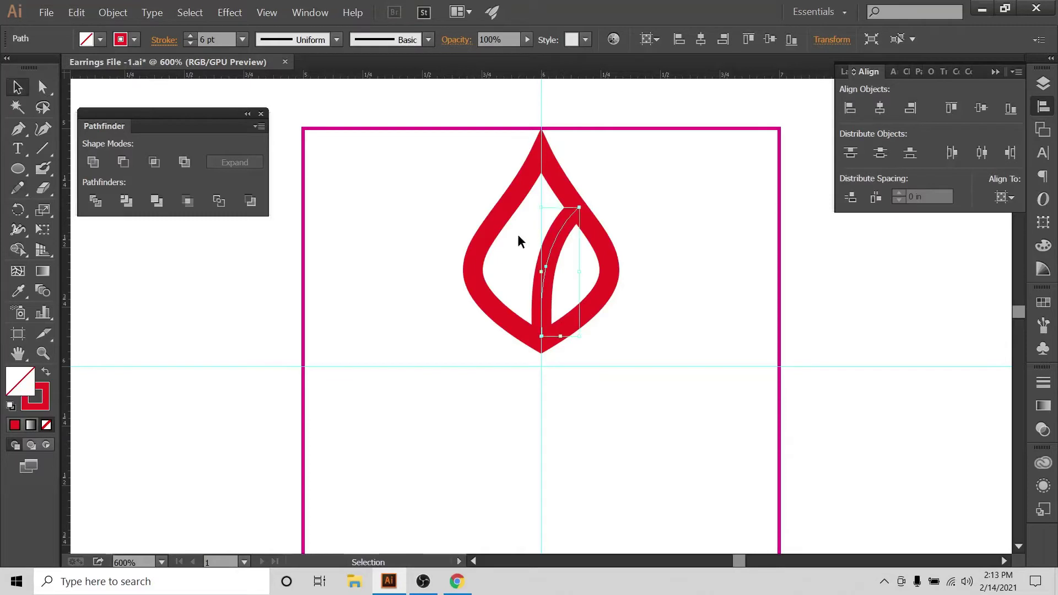
left_click(524, 249)
left_click(551, 275)
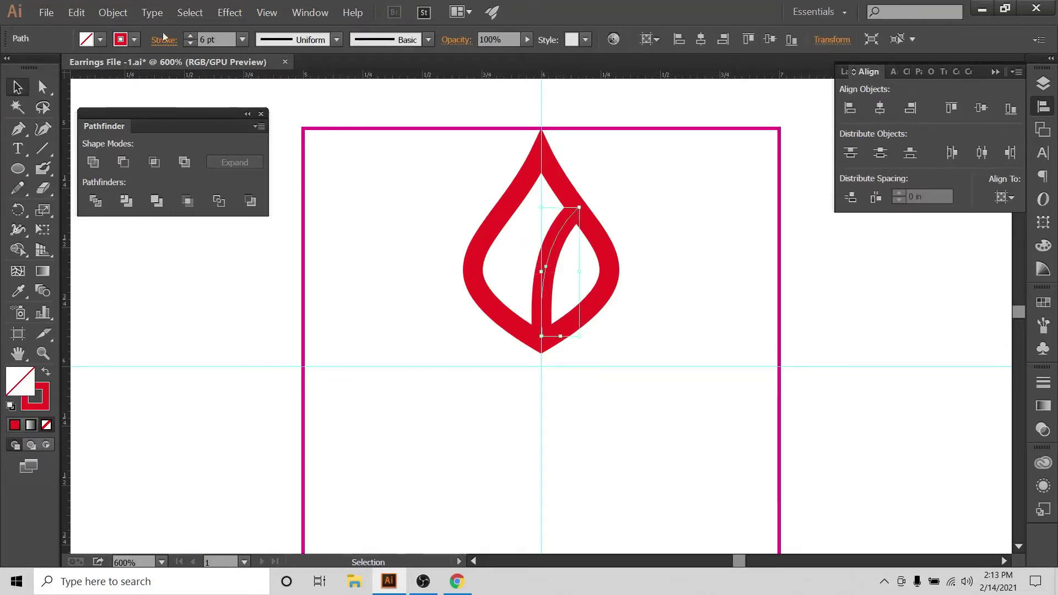
left_click(191, 44)
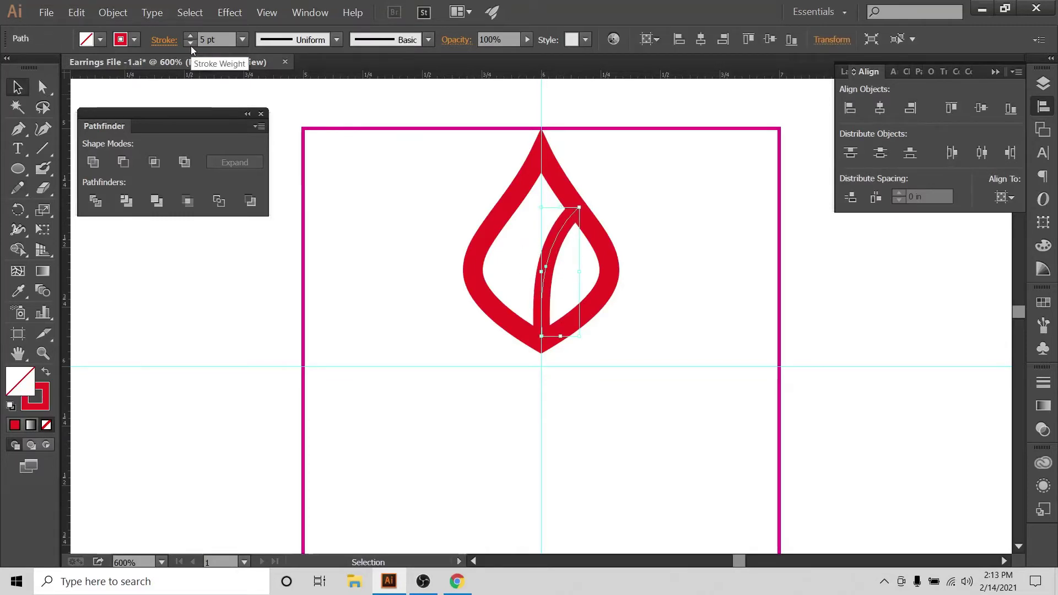
left_click(191, 45)
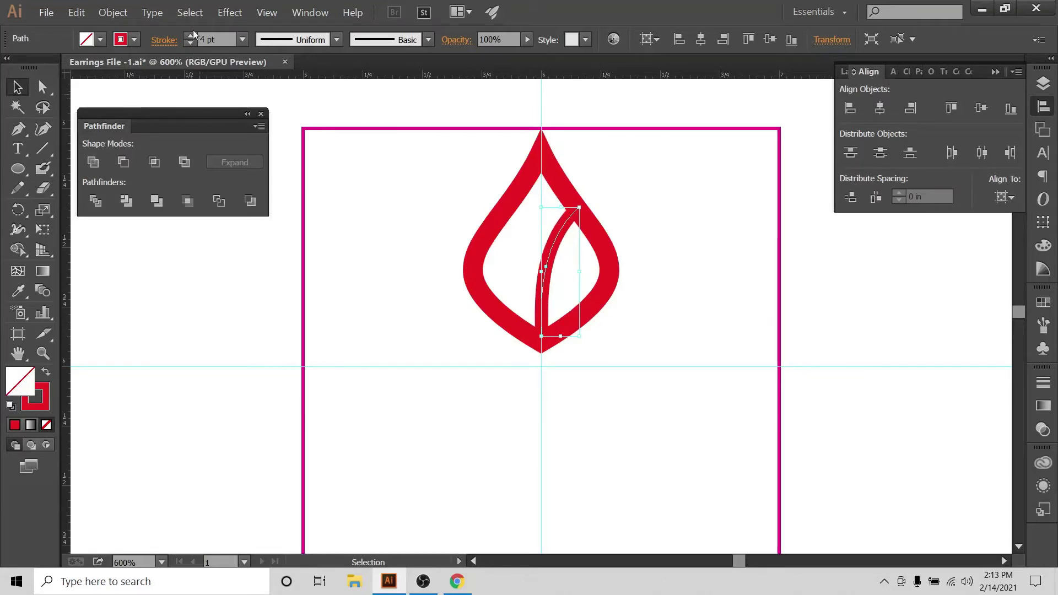
left_click(191, 35)
Step: Nudge the inner curve right until it meets the outer teardrop outline, then reselect it
left_click(649, 167)
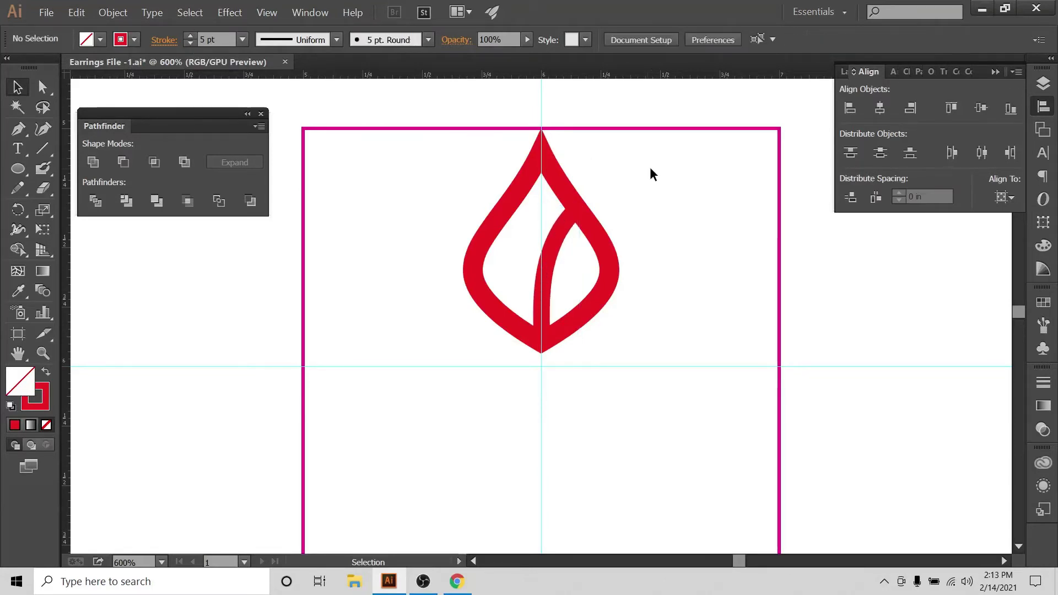
left_click(577, 270)
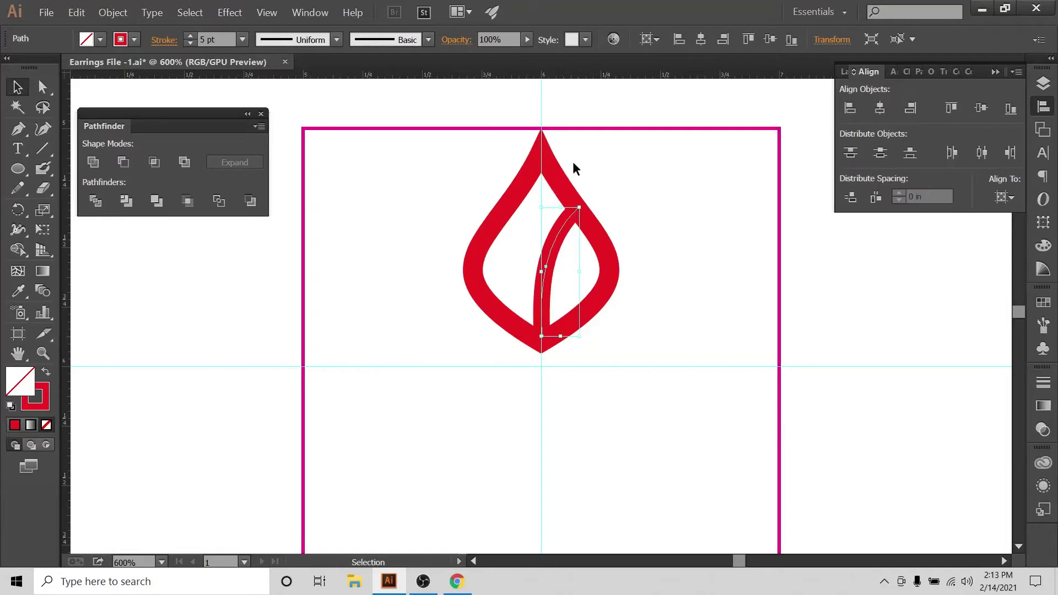
left_click(555, 165)
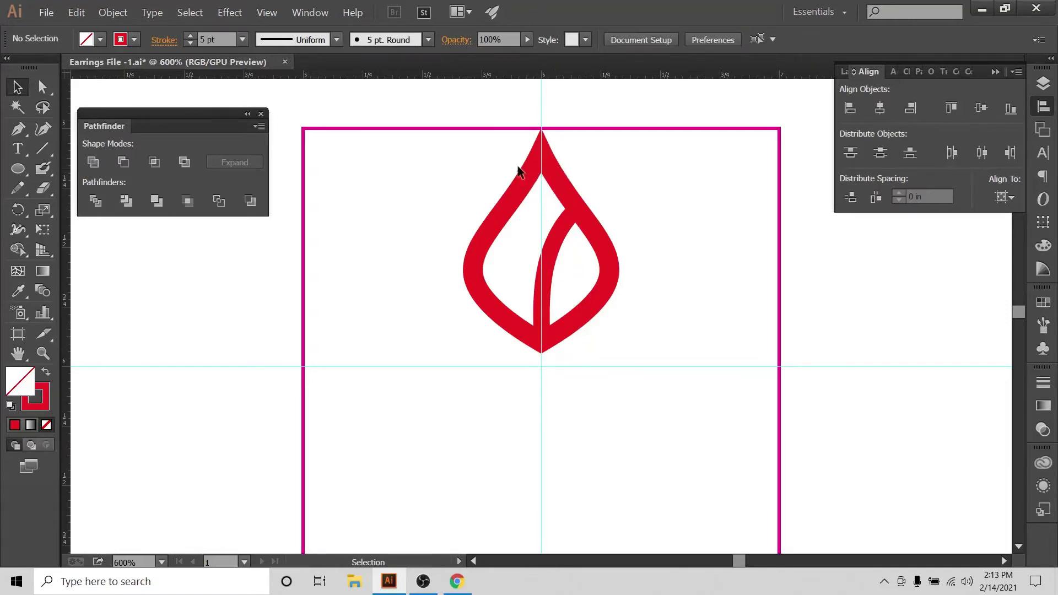
left_click(516, 188)
left_click(681, 209)
left_click(569, 251)
key("Right")
key("Right")
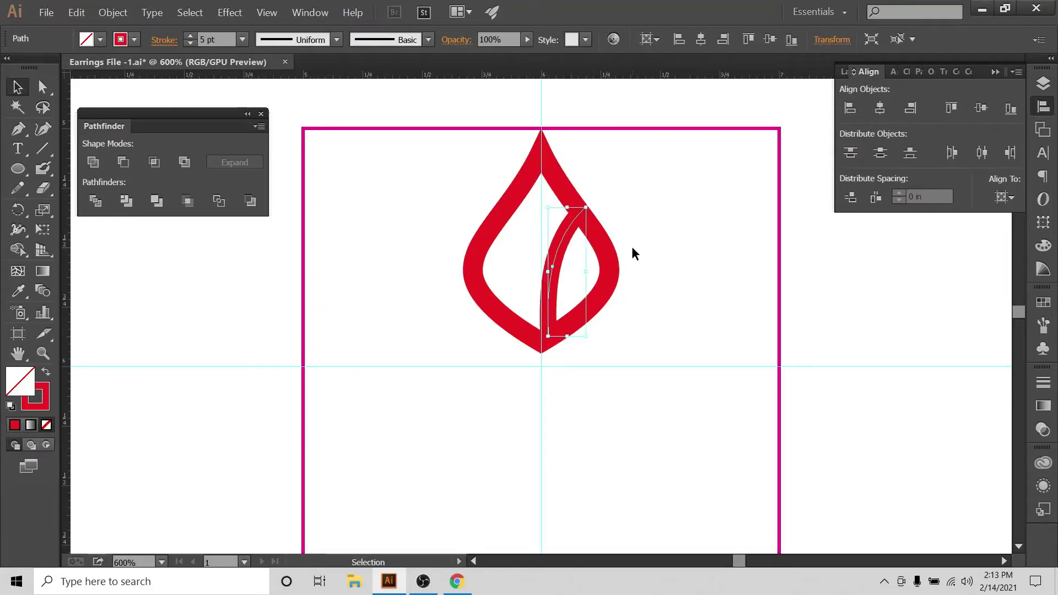
left_click(632, 247)
left_click_drag(554, 218, 574, 260)
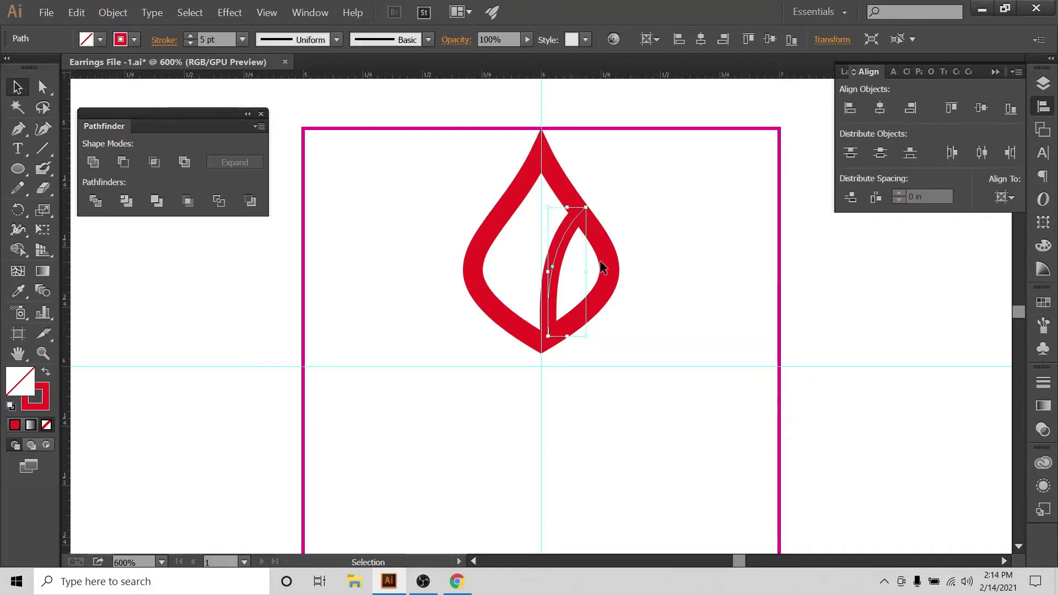
left_click(548, 235)
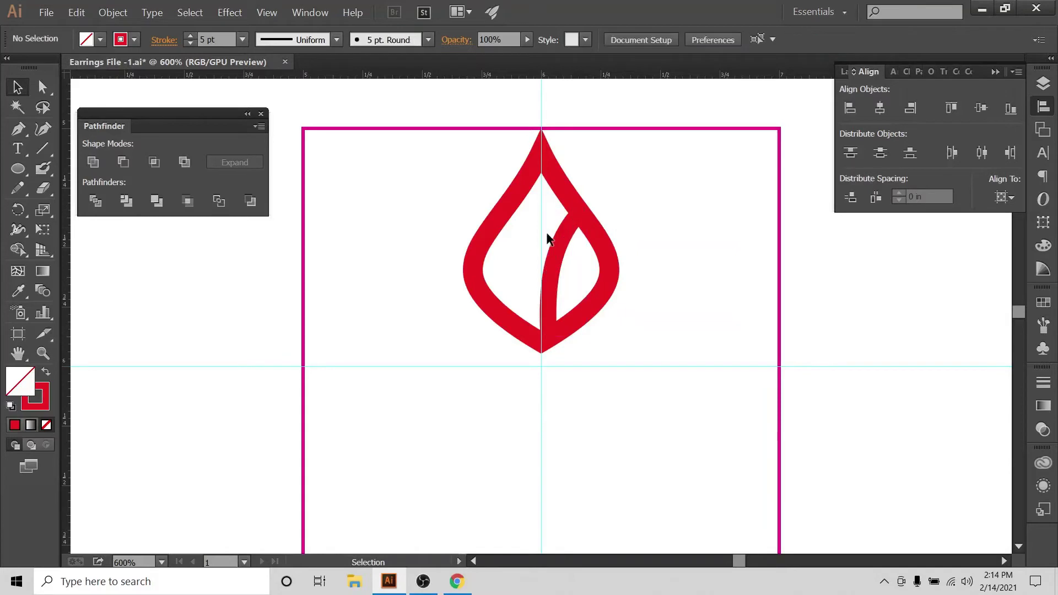
left_click(584, 264)
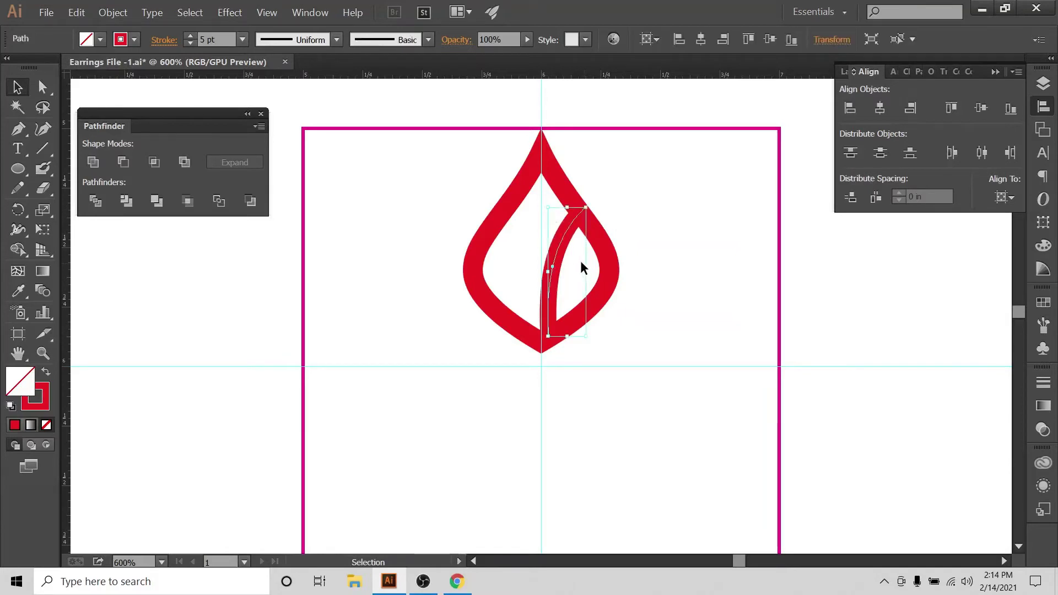
Step: Make a vertically reflected copy of the curve, shift it left, and select both curves
right_click(566, 247)
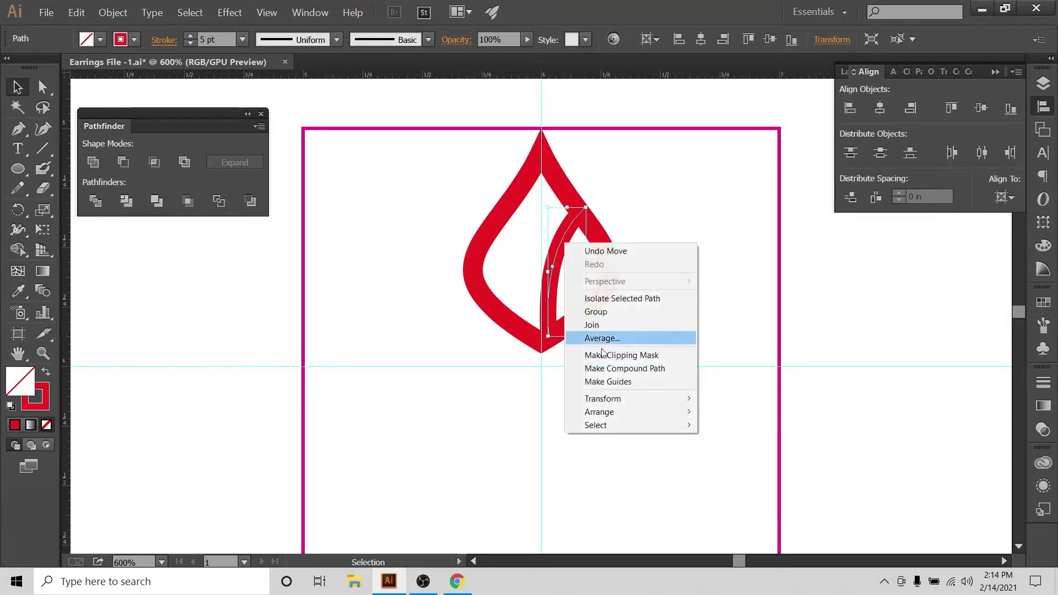
mouse_move(612, 399)
left_click(777, 448)
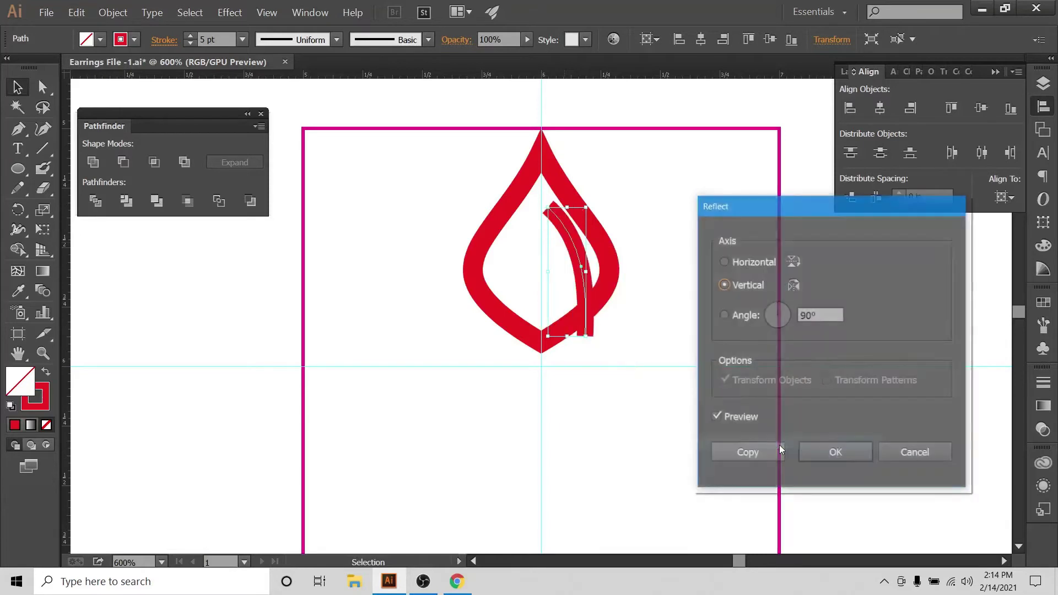
left_click(729, 451)
key("Left")
key("Left")
key("Left")
key("Left")
key("Left")
key("Left")
key("Left")
key("Left")
key("Left")
key("Left")
key("Left")
key("Left")
key("Left")
key("Left")
key("Left")
key("Left")
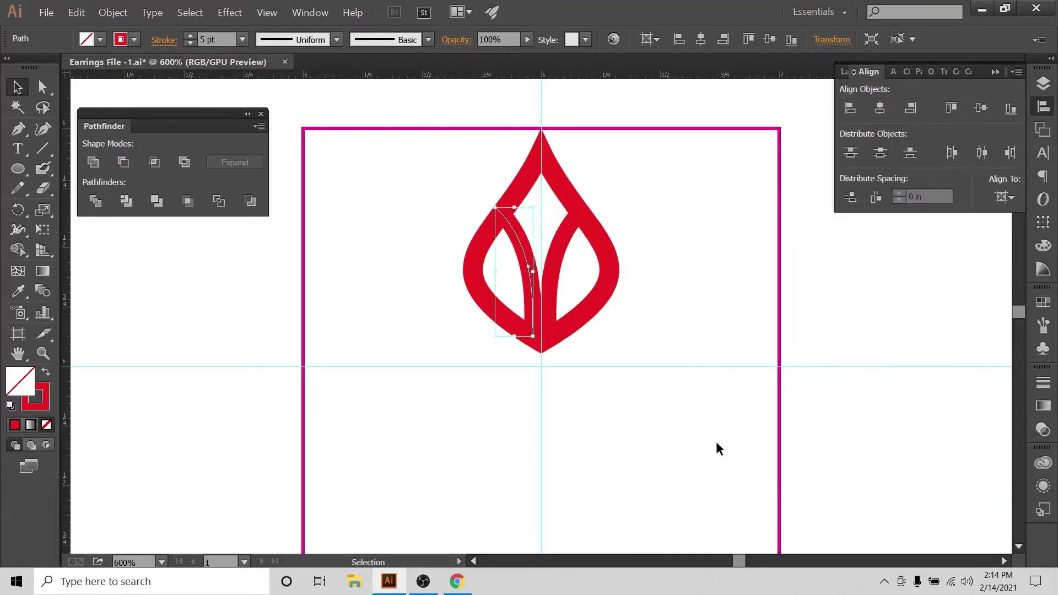
left_click(644, 238)
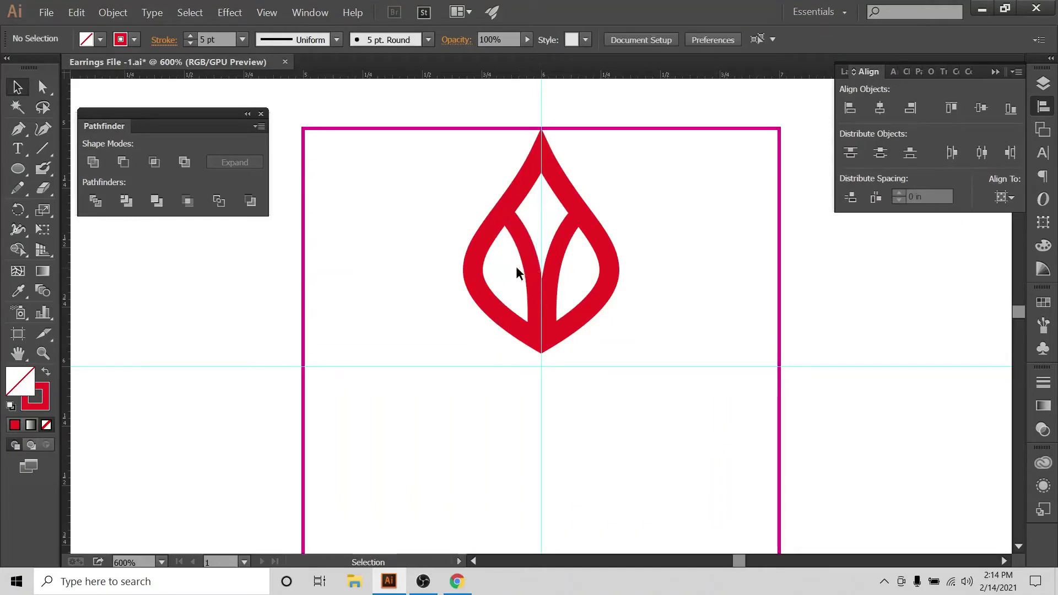
left_click_drag(538, 273, 568, 279)
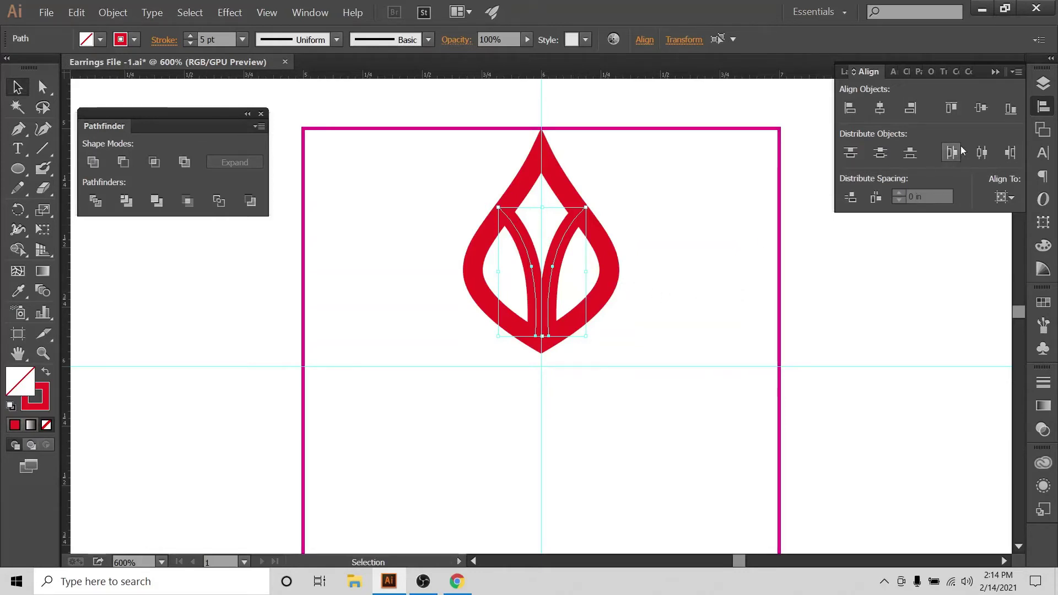
Step: Set Align To Selection, expand both inner curves with Fill and Stroke, and unite them into one stem
left_click(1005, 197)
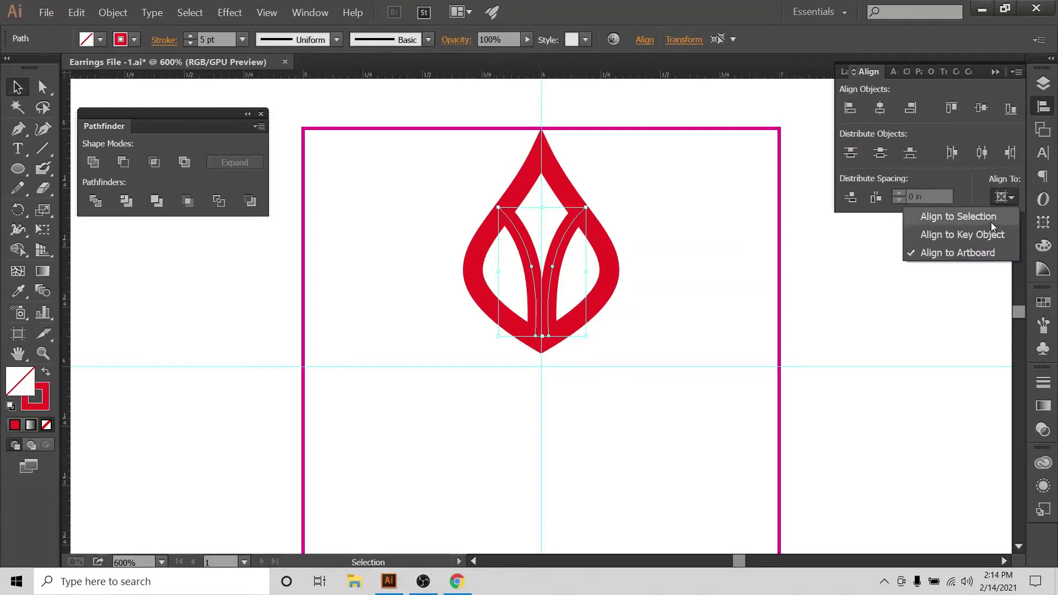
left_click(992, 222)
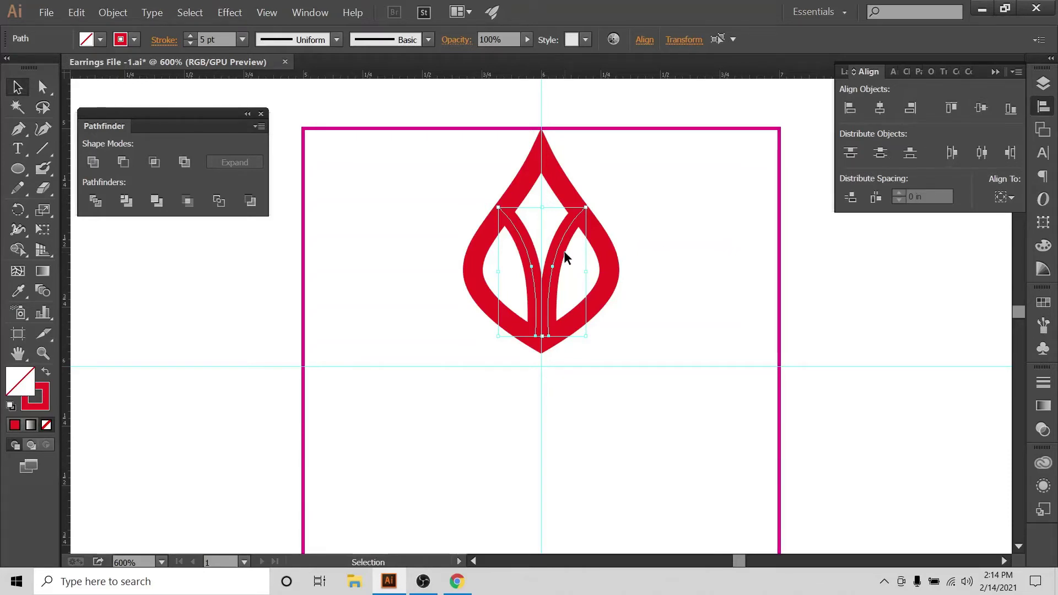
left_click(113, 12)
left_click(128, 142)
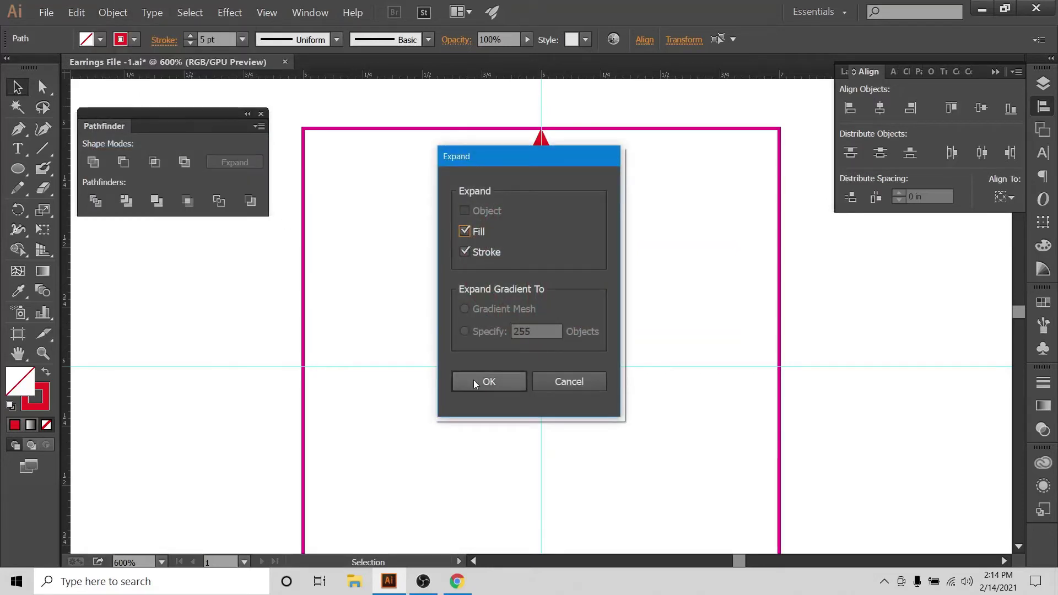
left_click(492, 386)
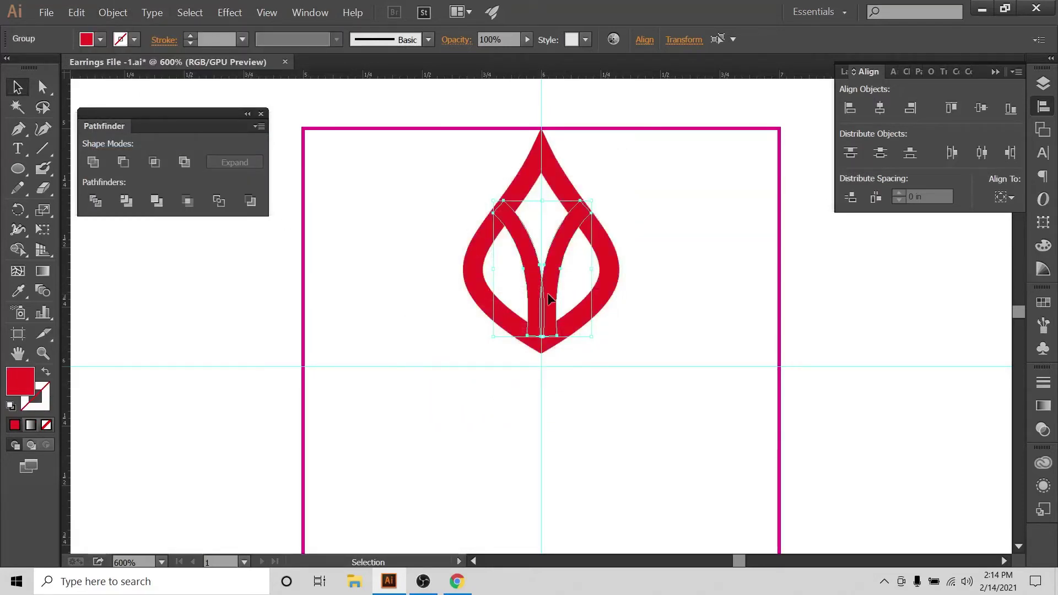
left_click(98, 165)
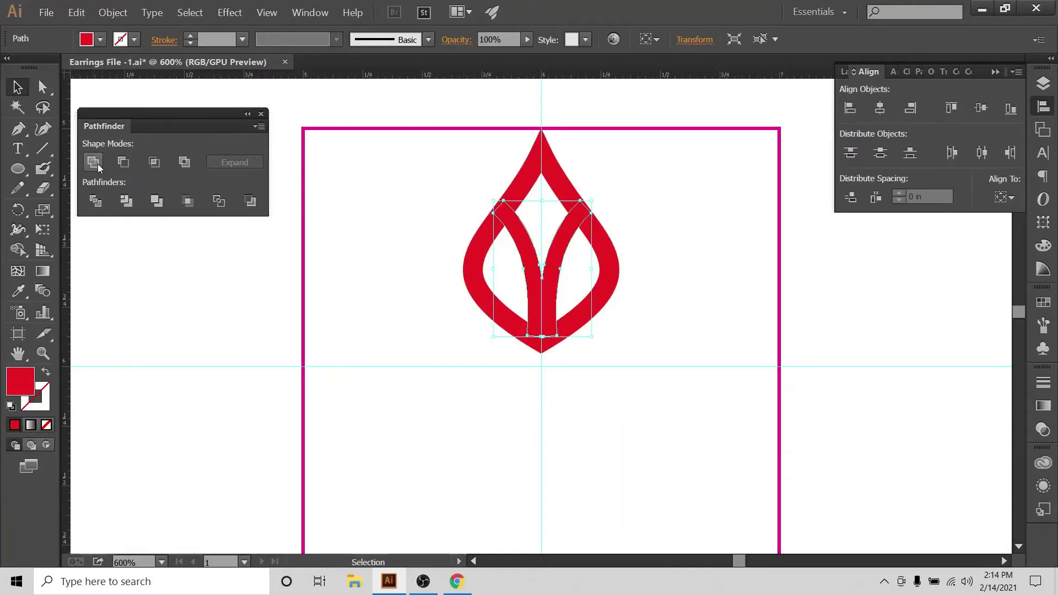
Step: Zoom in on the earring and marquee-select the stem and teardrop together
left_click(678, 262)
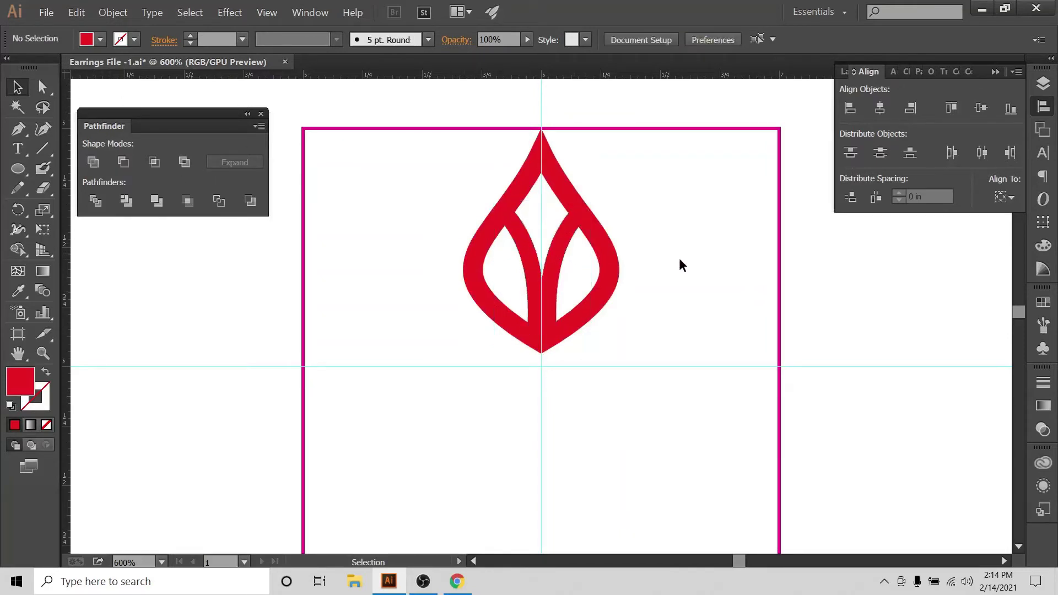
left_click(542, 274)
key("ctrl+equal")
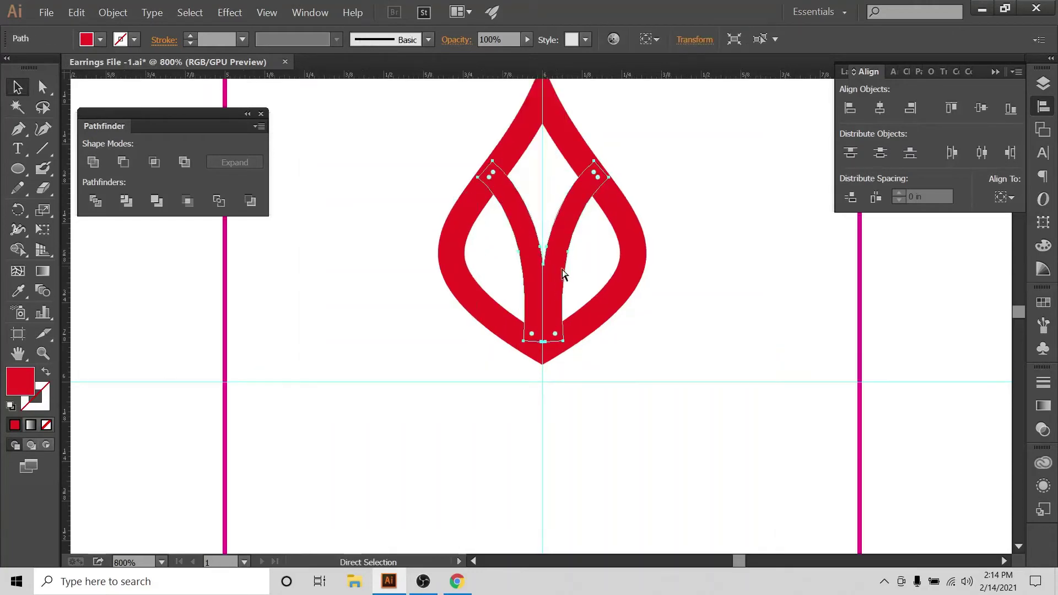
scroll(562, 276, "up", 2)
key("ctrl+shift+a")
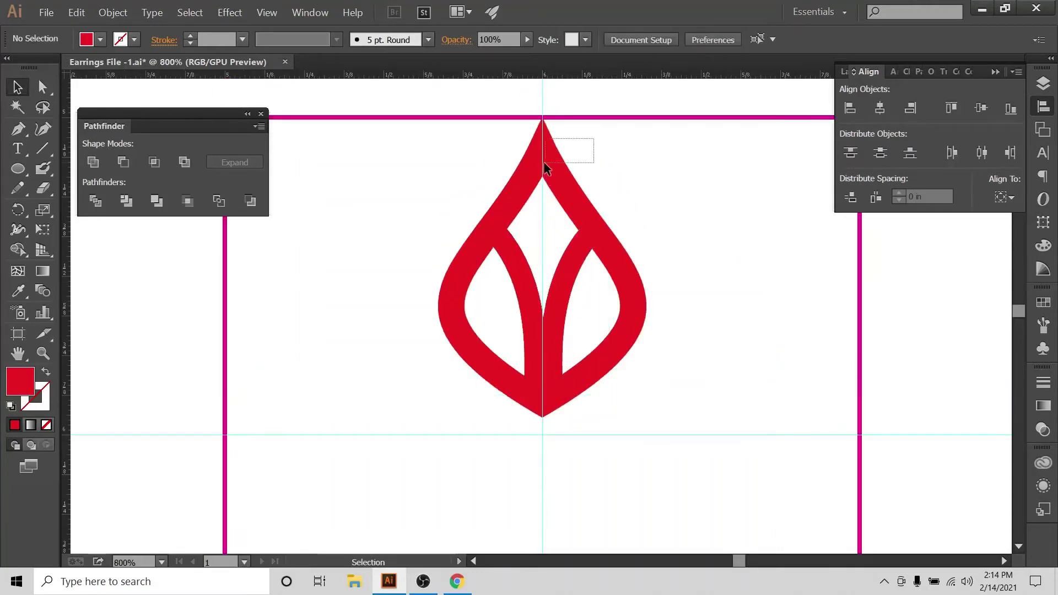
left_click(546, 164)
left_click_drag(665, 168, 424, 408)
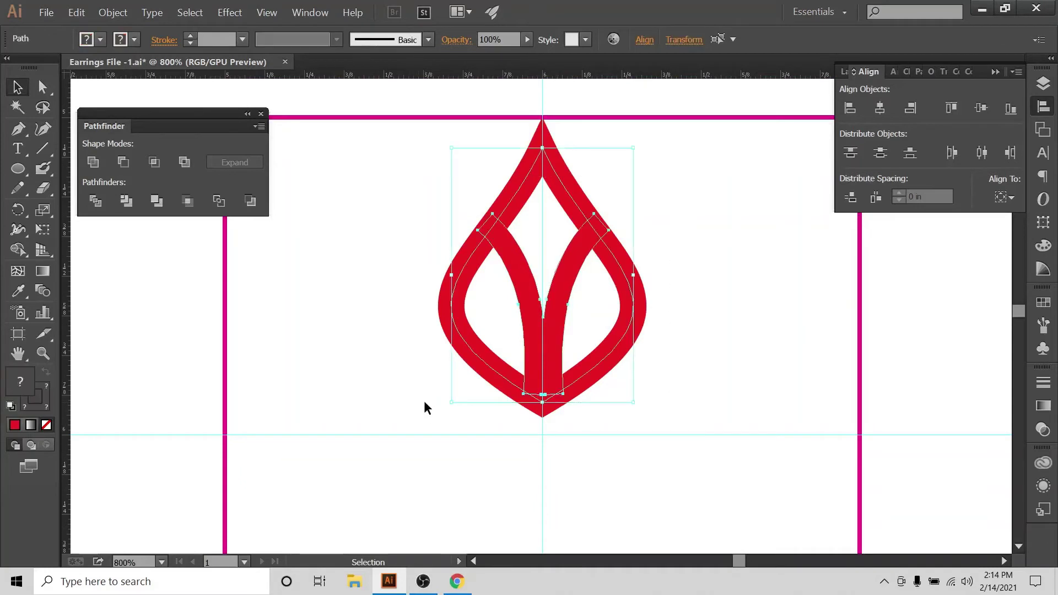
Step: Set Align To Artboard and centre the stem and teardrop horizontally on the artboard
left_click(1004, 197)
left_click(974, 255)
left_click(1005, 197)
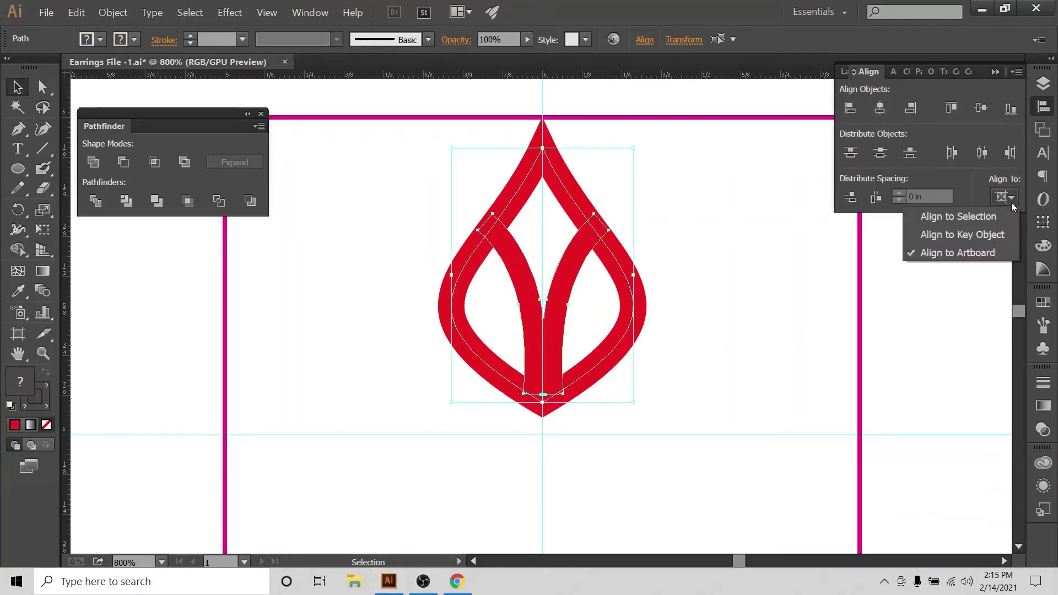
left_click(888, 110)
left_click(881, 109)
left_click(876, 114)
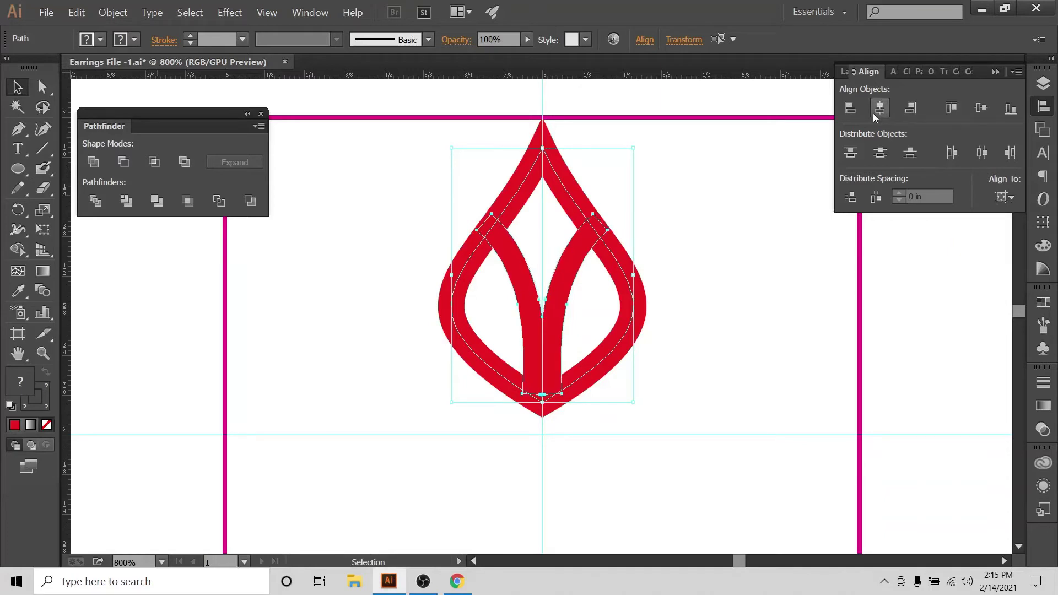
Step: Reselect the earring paths several times, ending with only the outer teardrop outline selected
left_click(653, 213)
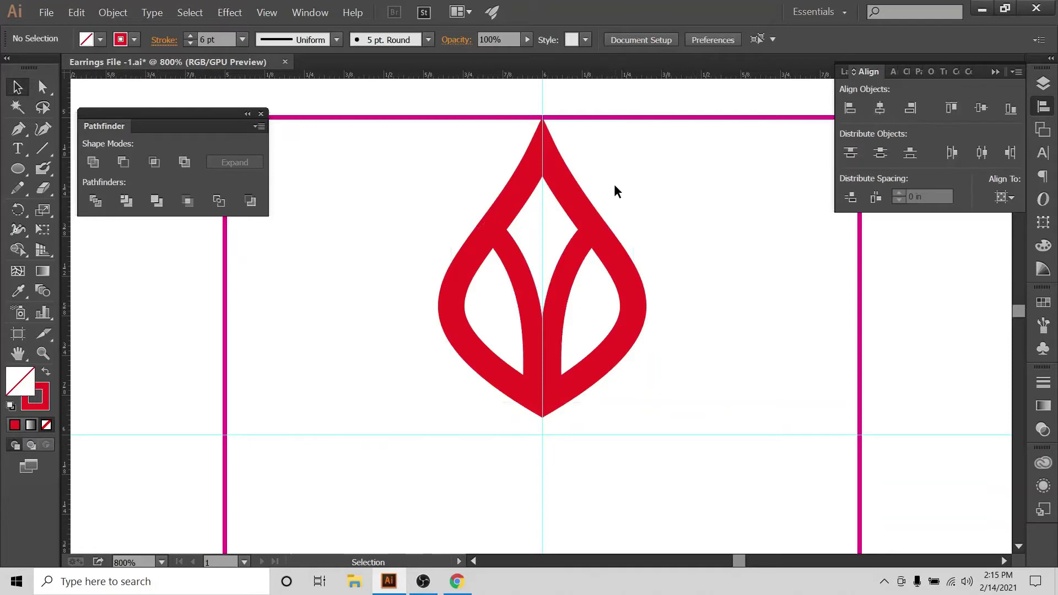
left_click_drag(632, 185, 411, 338)
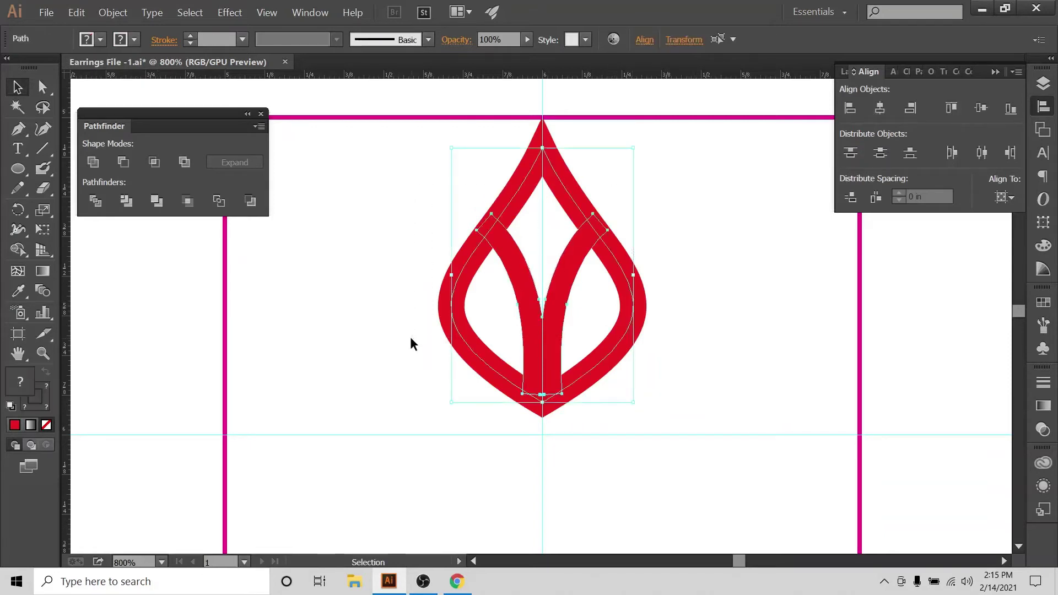
left_click(710, 232)
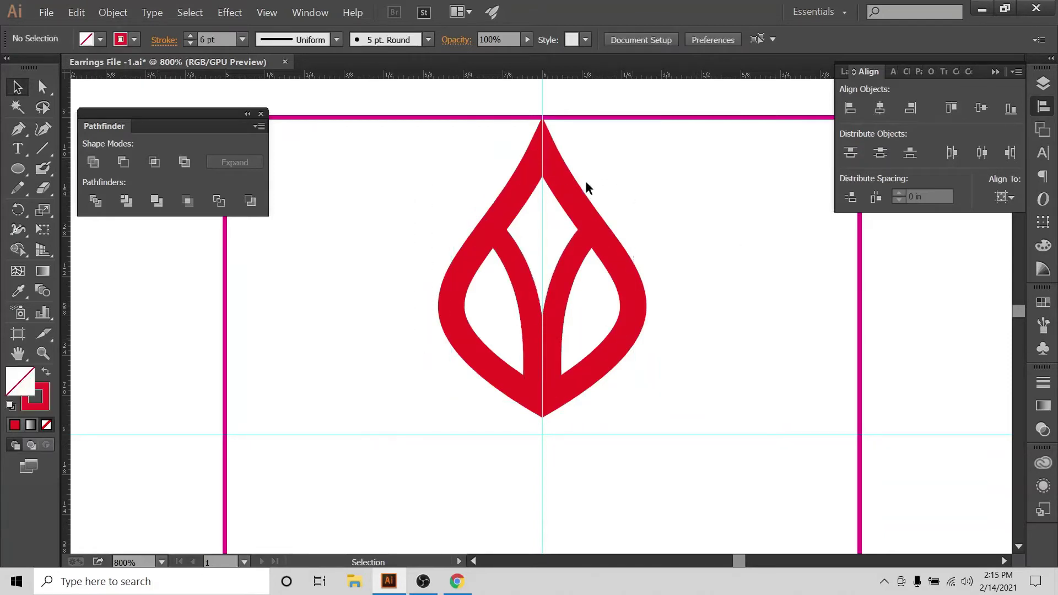
left_click_drag(610, 160, 385, 449)
left_click(733, 228)
left_click_drag(662, 184, 400, 419)
left_click(373, 184)
left_click_drag(508, 303, 659, 404)
left_click(490, 120)
left_click_drag(556, 144, 615, 181)
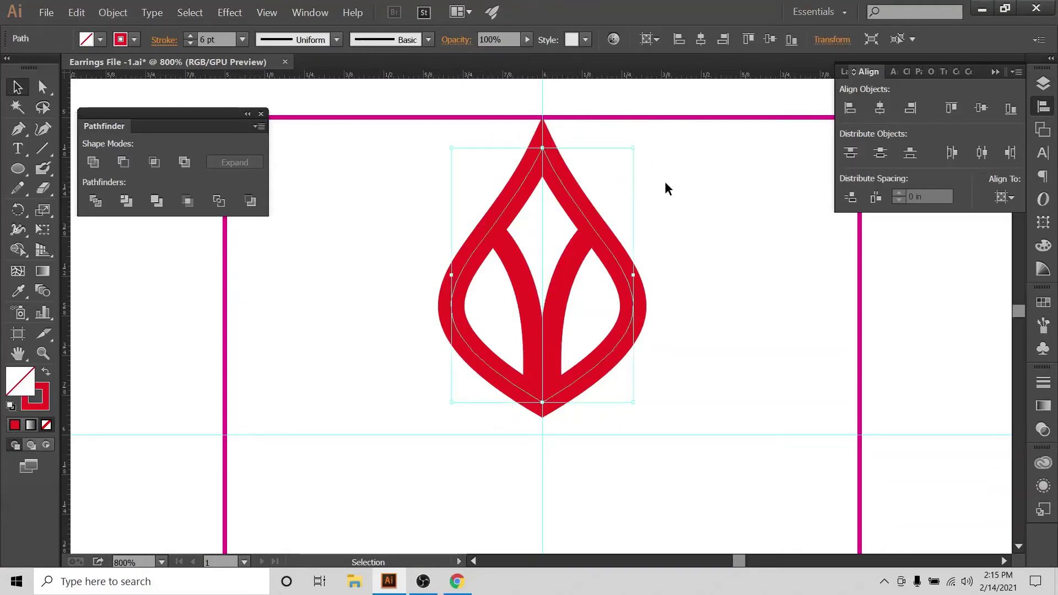
Step: Expand the teardrop outline's stroke into a filled shape
left_click(113, 14)
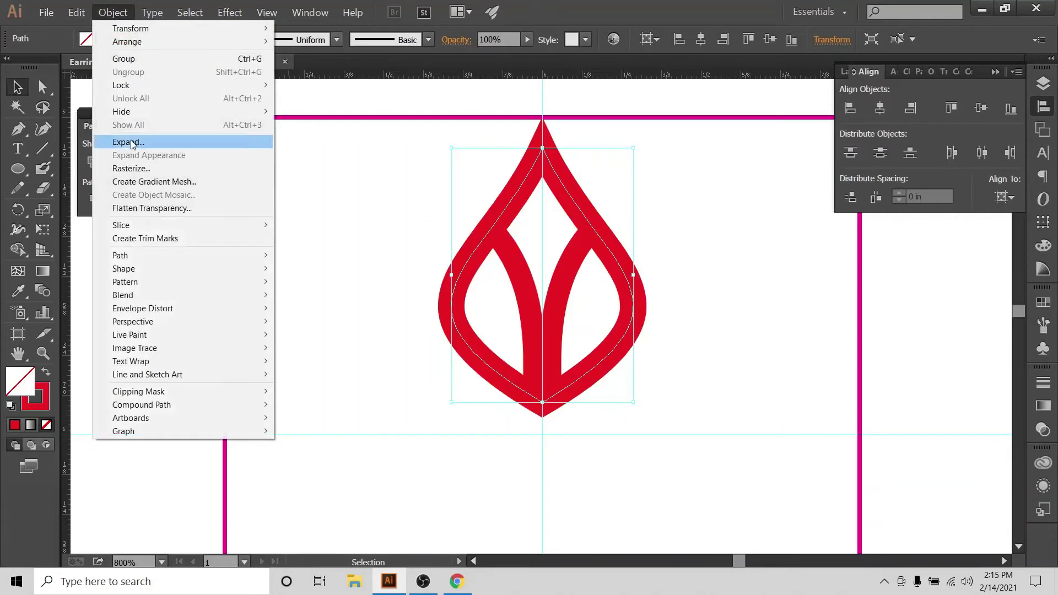
left_click(129, 142)
left_click(480, 381)
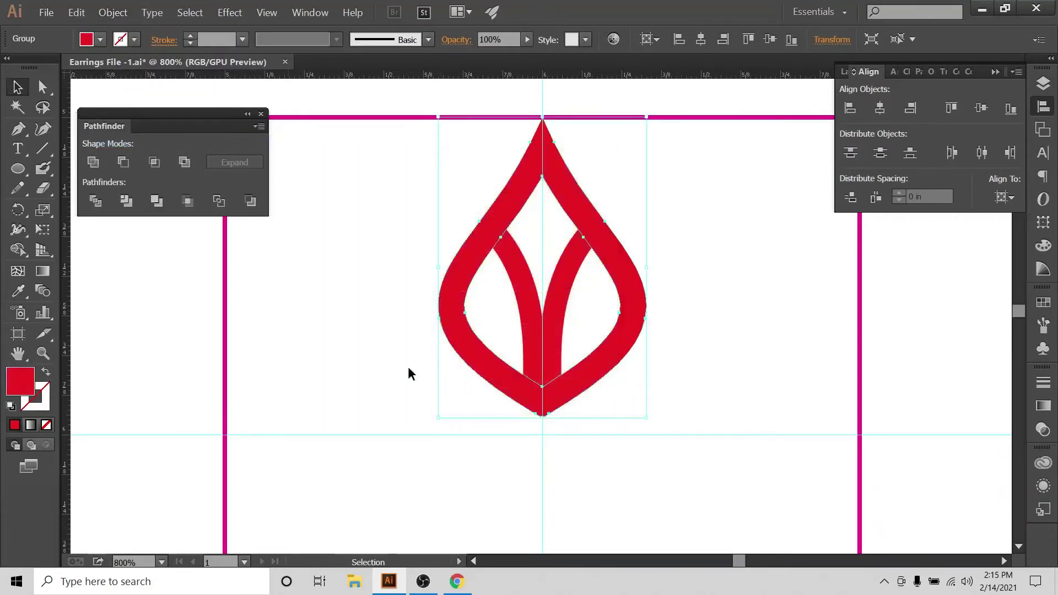
Step: Select the whole earring, unite outline and vein into one compound path, then zoom out
left_click(356, 193)
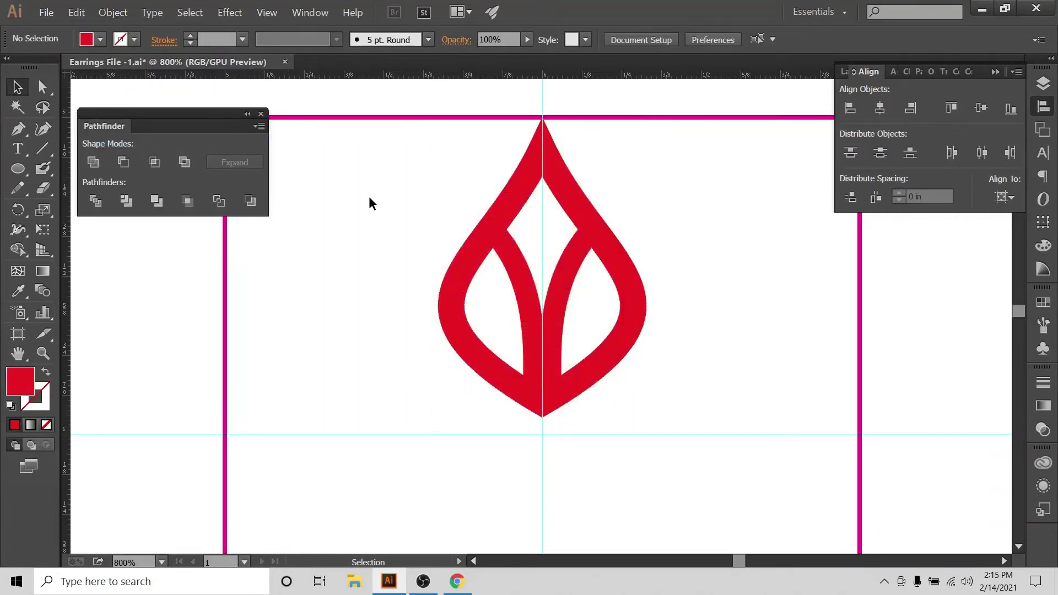
left_click_drag(476, 122, 639, 170)
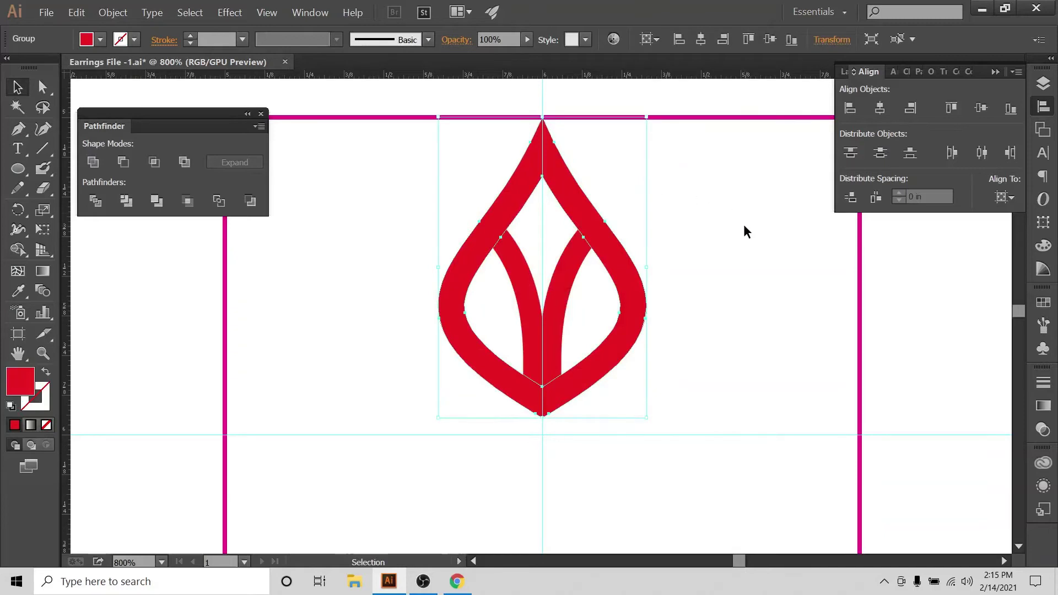
left_click(394, 176)
left_click_drag(505, 299, 573, 329)
left_click(712, 250)
left_click_drag(403, 167, 739, 368)
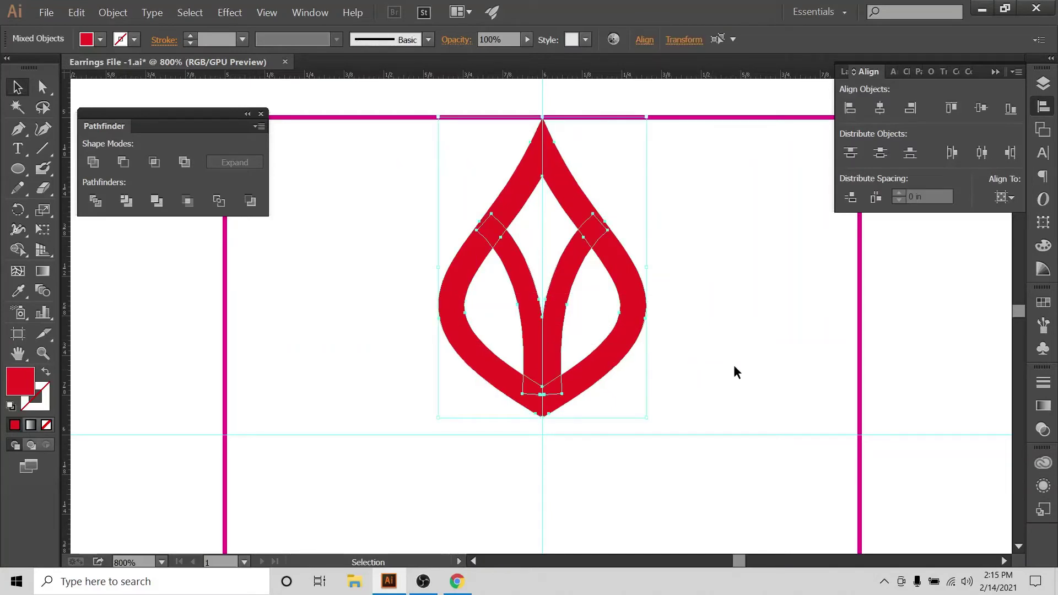
left_click(93, 162)
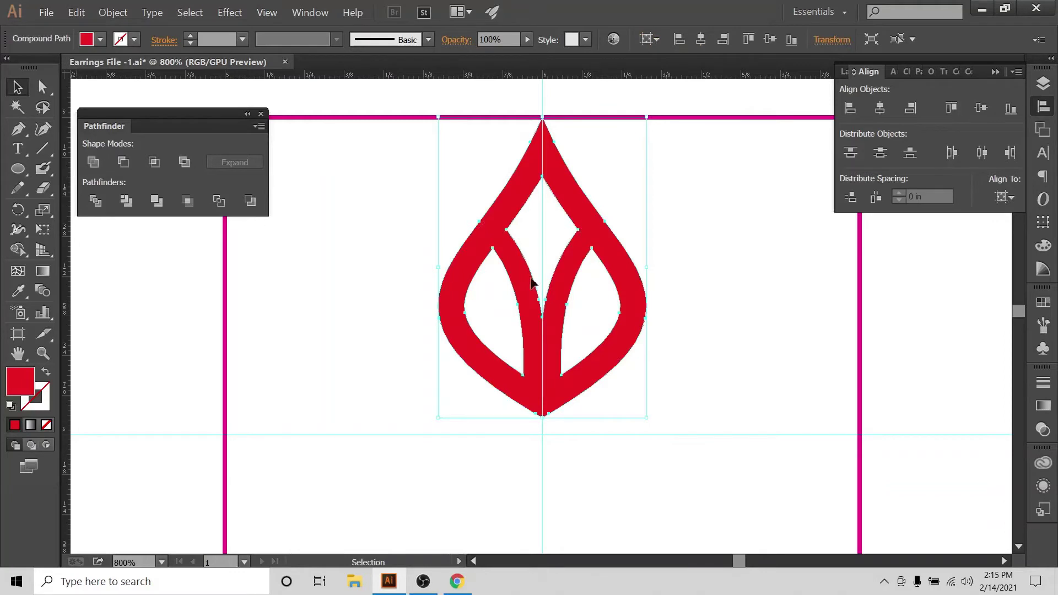
left_click(709, 321)
key("ctrl+minus")
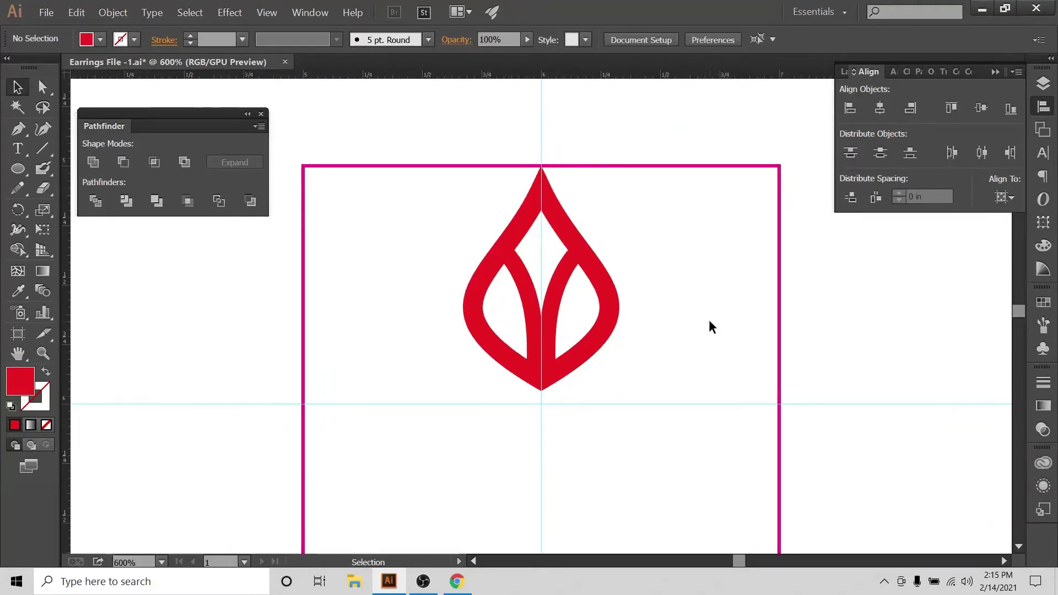
scroll(717, 299, "down", 1)
scroll(700, 270, "down", 1)
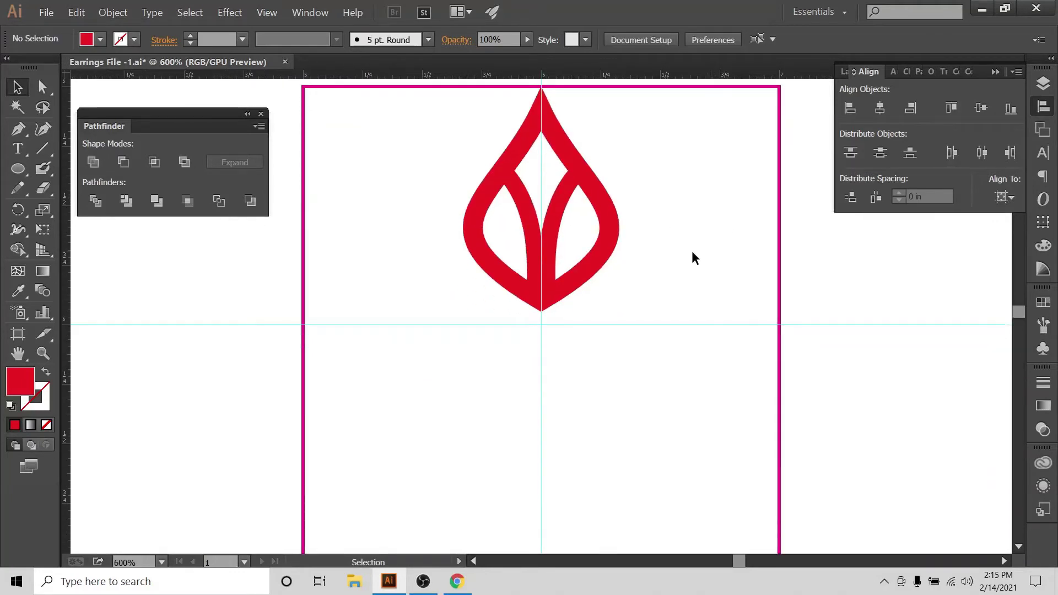
scroll(671, 275, "down", 1)
scroll(671, 274, "up", 1)
key("ctrl+minus")
key("ctrl+minus")
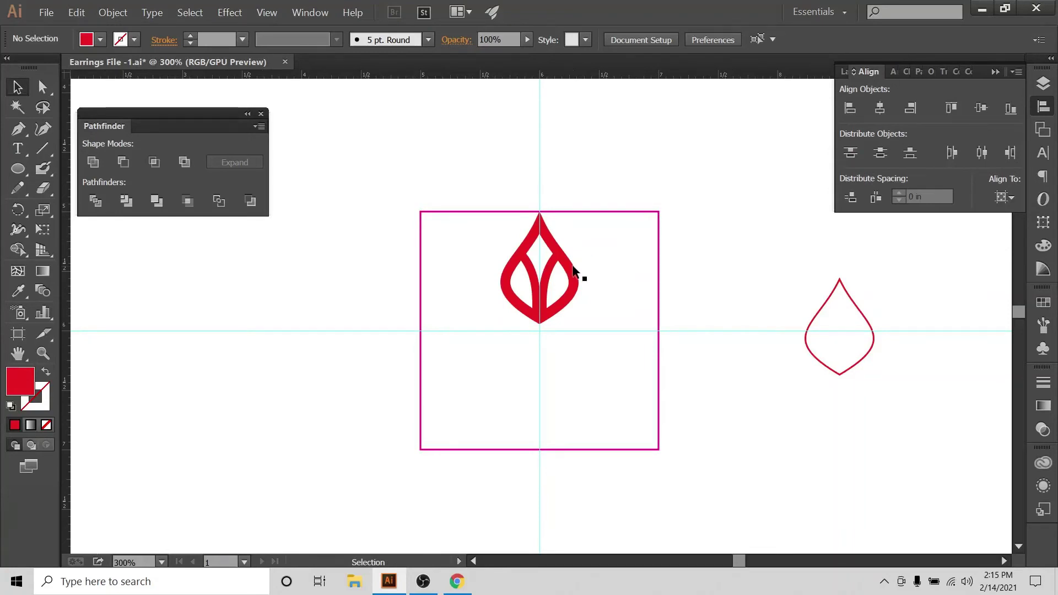
left_click_drag(492, 248, 603, 318)
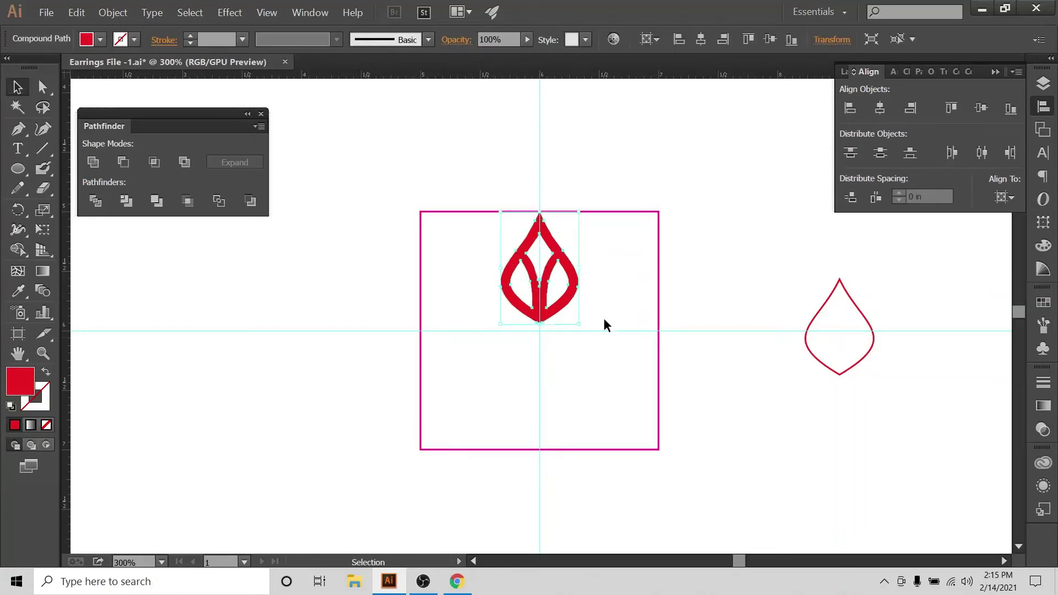
left_click(606, 263)
left_click_drag(480, 220, 635, 393)
left_click(628, 280)
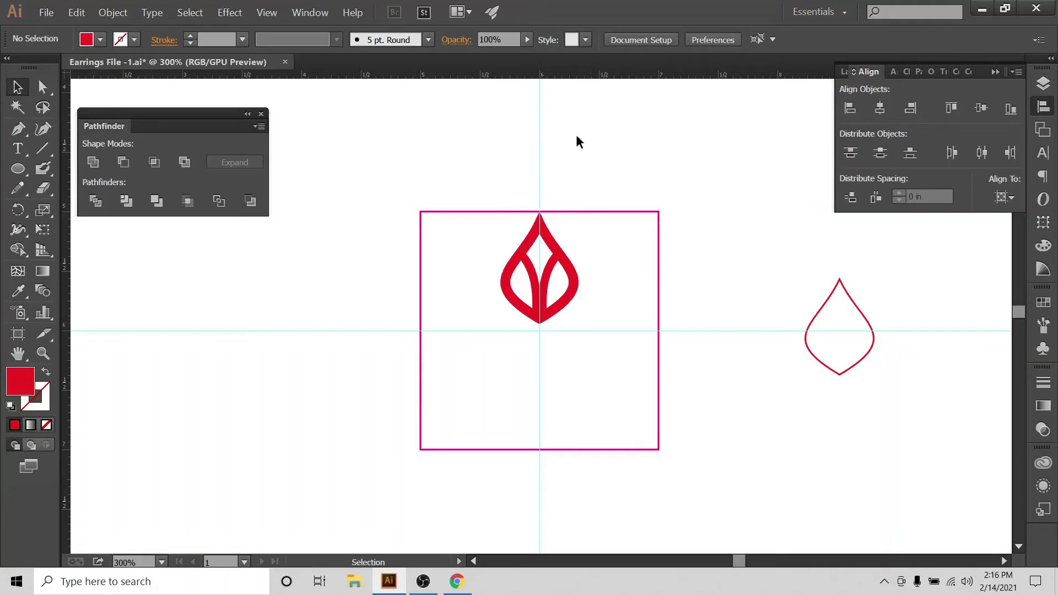
Step: Place a single Pen anchor at the artboard centre and select it
left_click(10, 132)
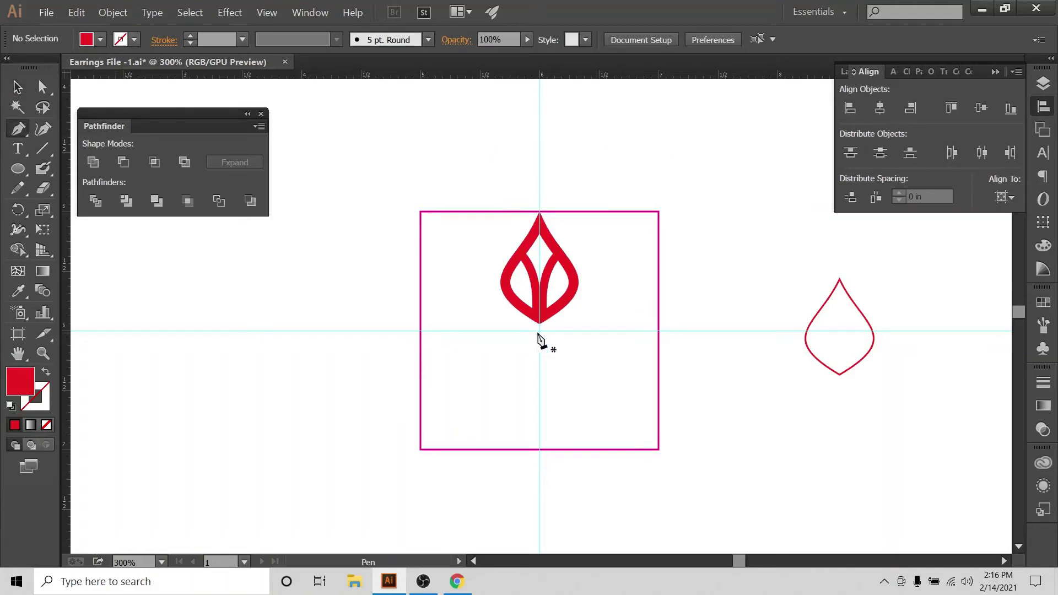
left_click(540, 331)
left_click(18, 87)
left_click_drag(507, 325, 552, 351)
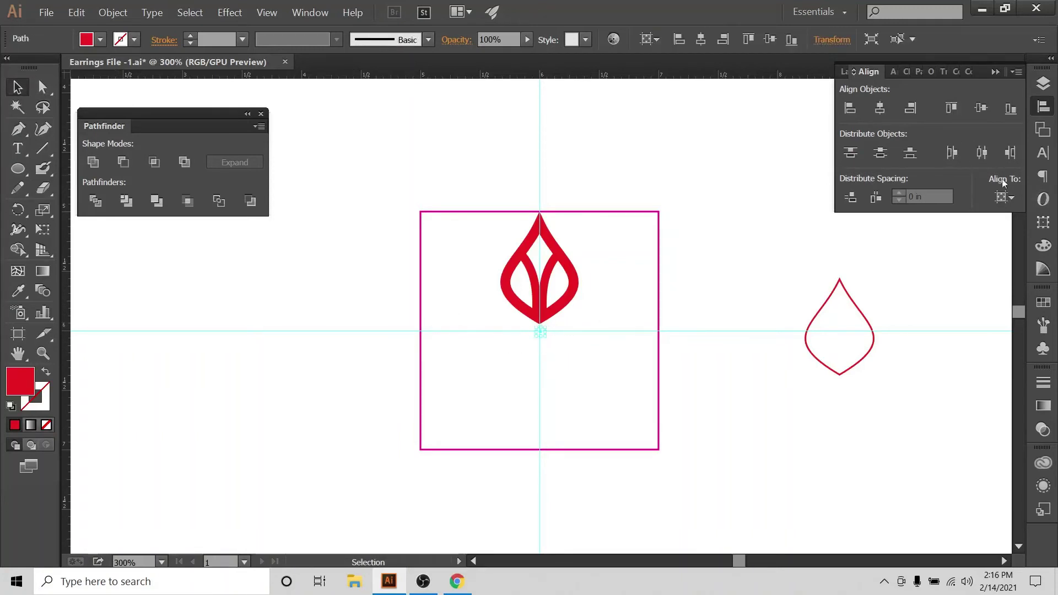
Step: Set Align To Selection and centre the petal horizontally over the centre anchor
left_click(1006, 198)
left_click(960, 216)
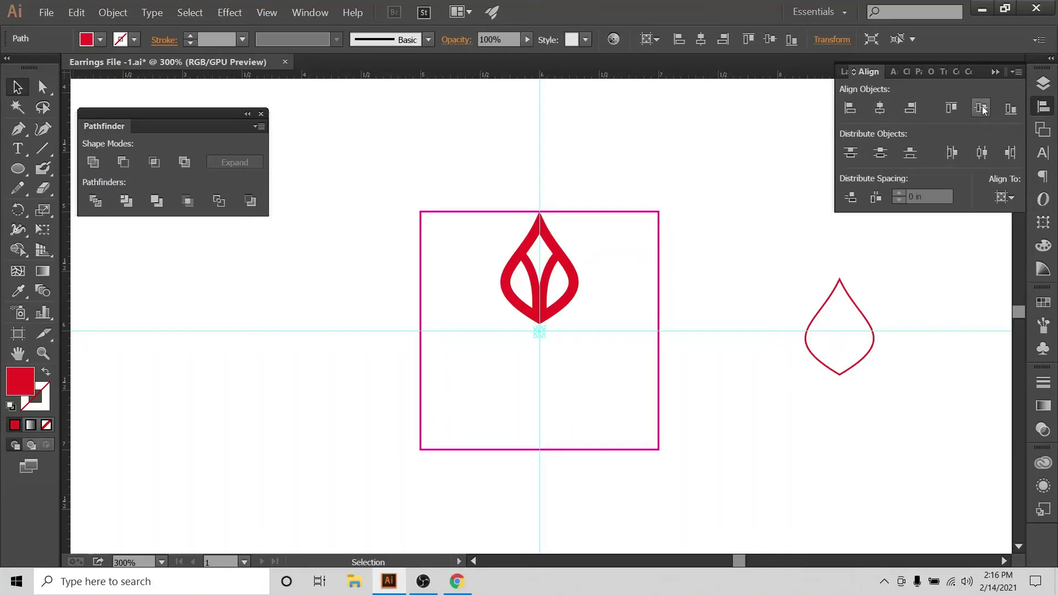
left_click(693, 175)
left_click_drag(488, 201, 610, 405)
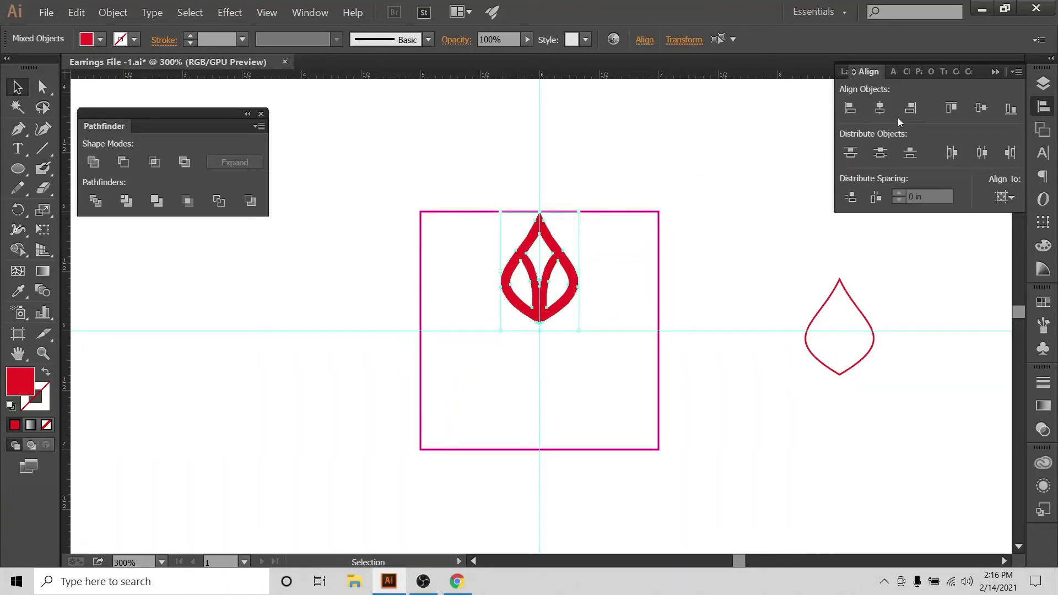
left_click(996, 197)
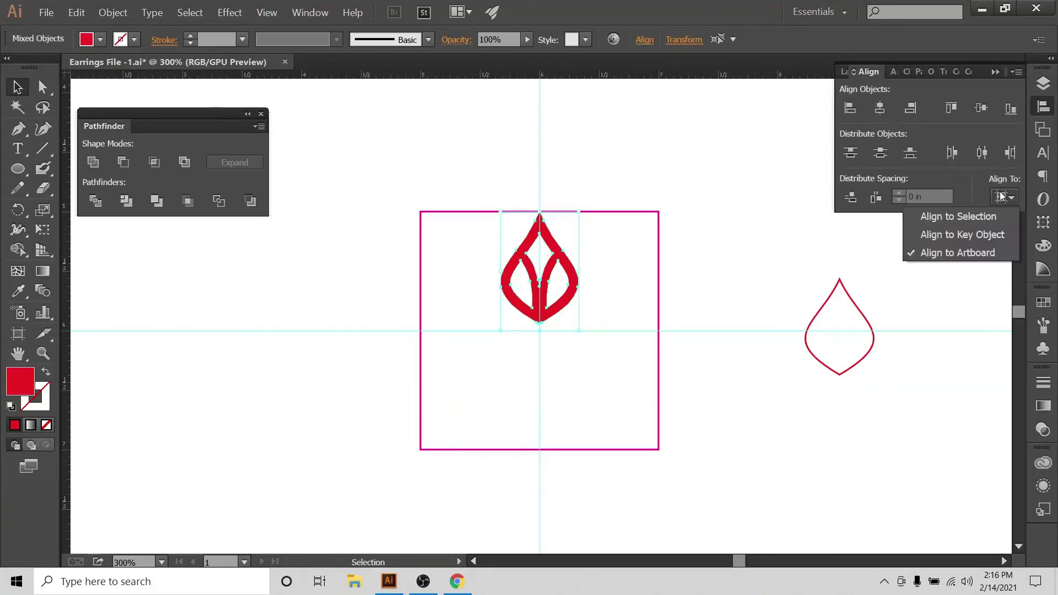
left_click(885, 110)
Step: Group the petal with the centre anchor and reselect the group
left_click(601, 187)
left_click_drag(469, 207, 586, 402)
right_click(554, 265)
left_click(621, 325)
left_click(475, 213)
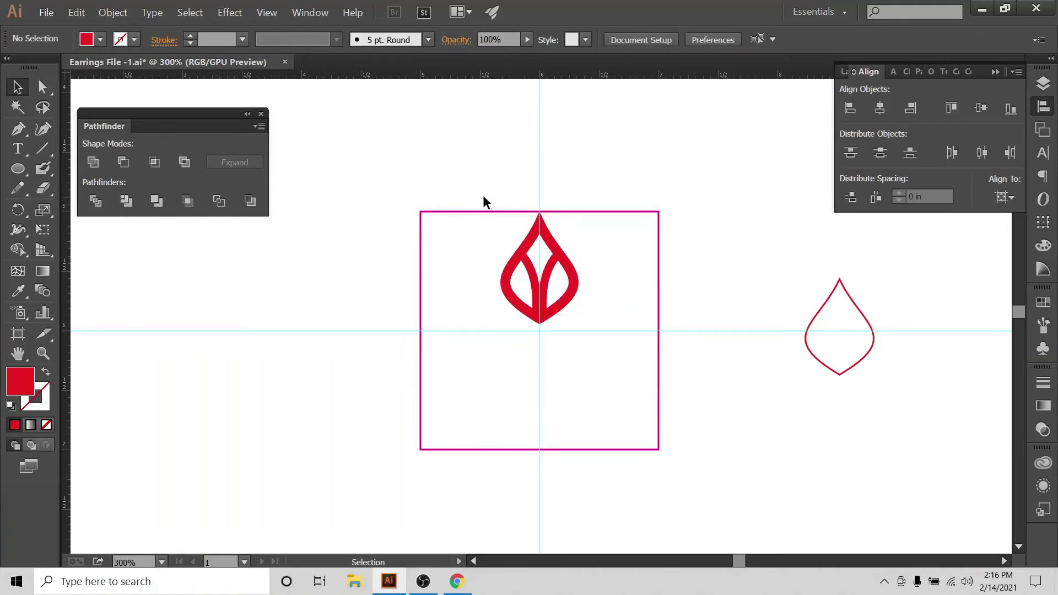
left_click(515, 253)
left_click(229, 12)
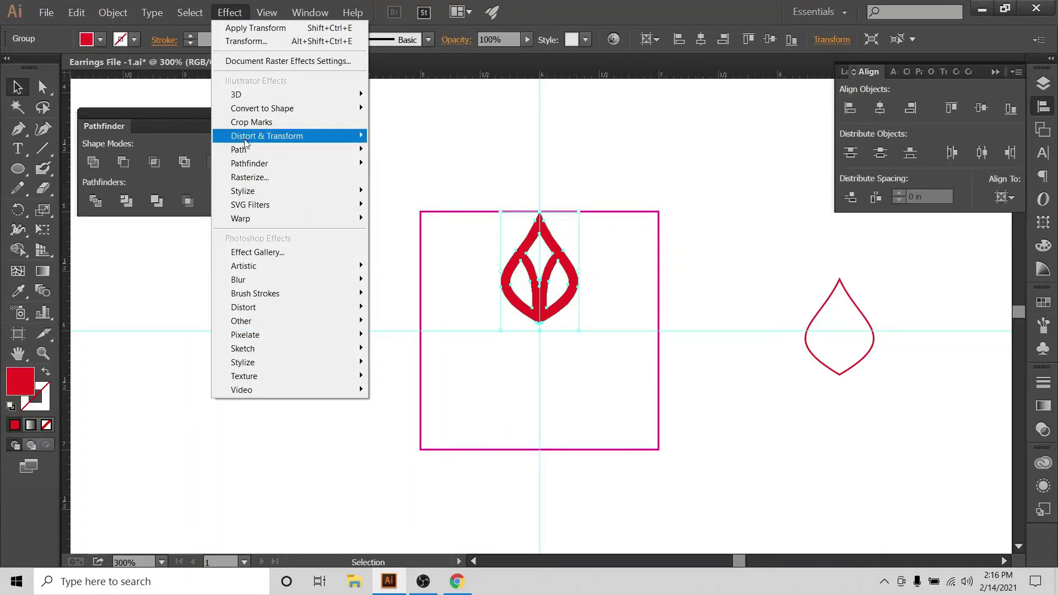
Step: Open the Transform effect with preview on and try a 30° rotation angle
mouse_move(245, 143)
left_click(418, 175)
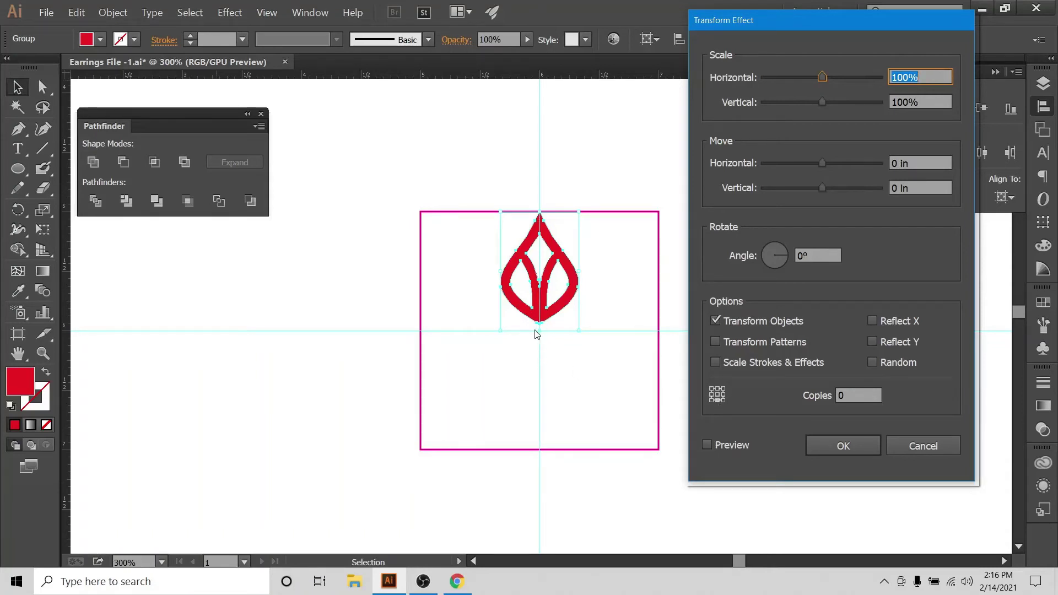
left_click(708, 445)
left_click(800, 255)
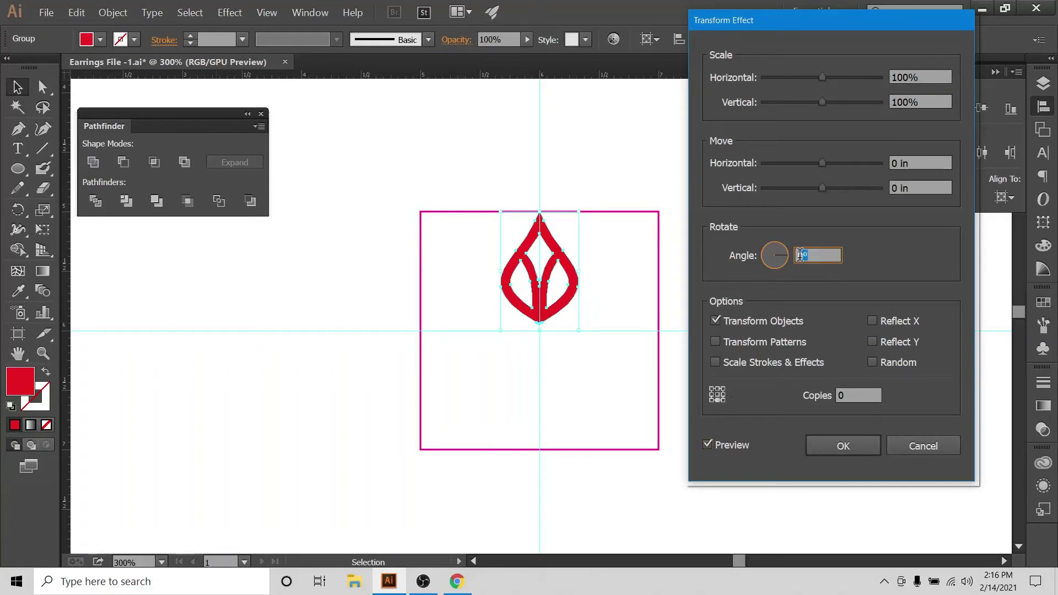
type("30")
key("Tab")
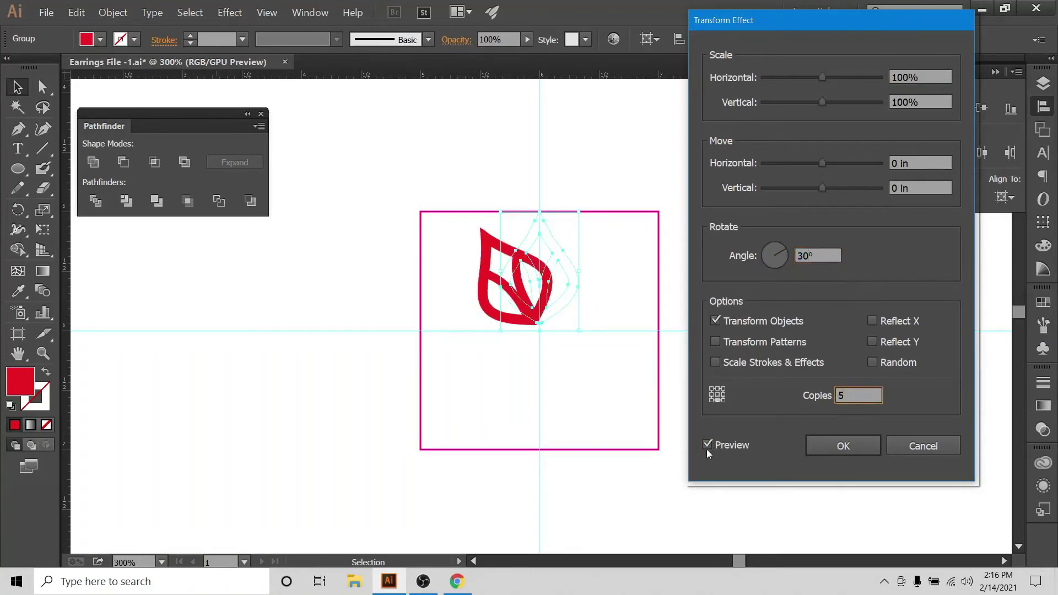
left_click(707, 445)
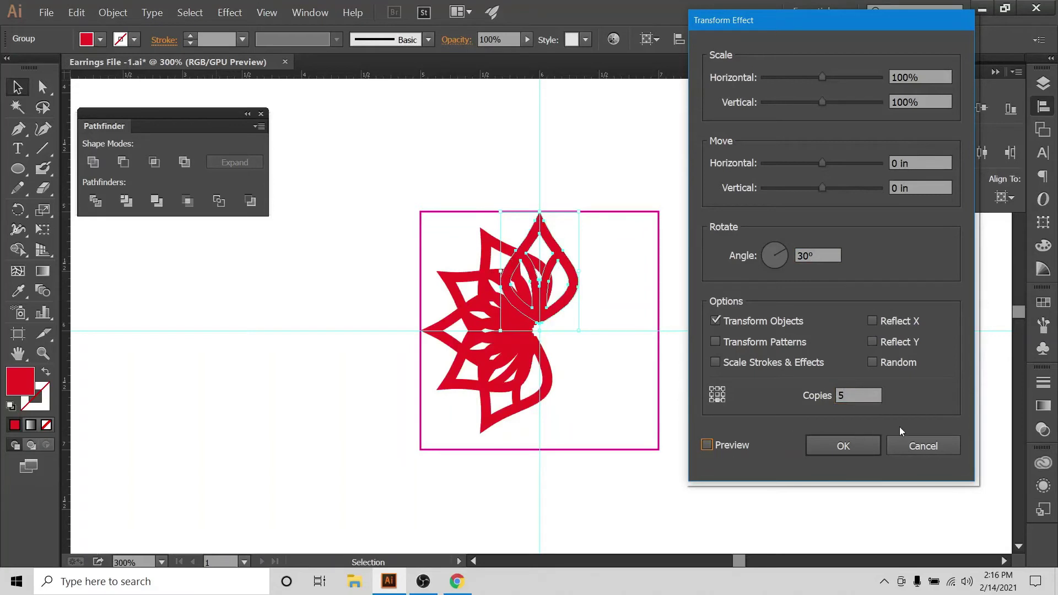
Step: Change the angle to 60° with 5 copies to apply the six-petal star, then view the Etsy reference
left_click(817, 255)
type("60")
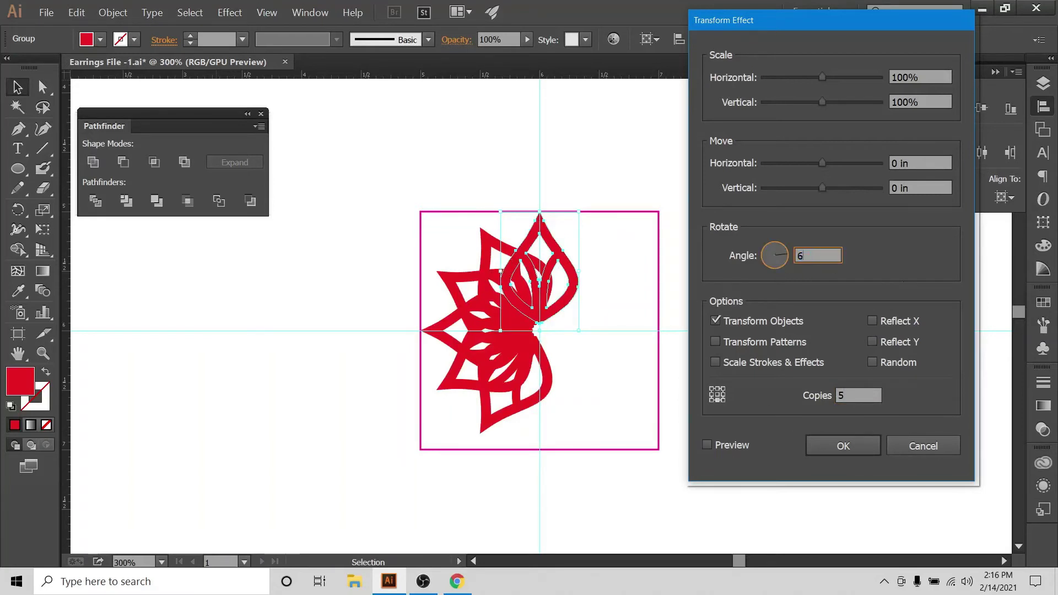
left_click(713, 443)
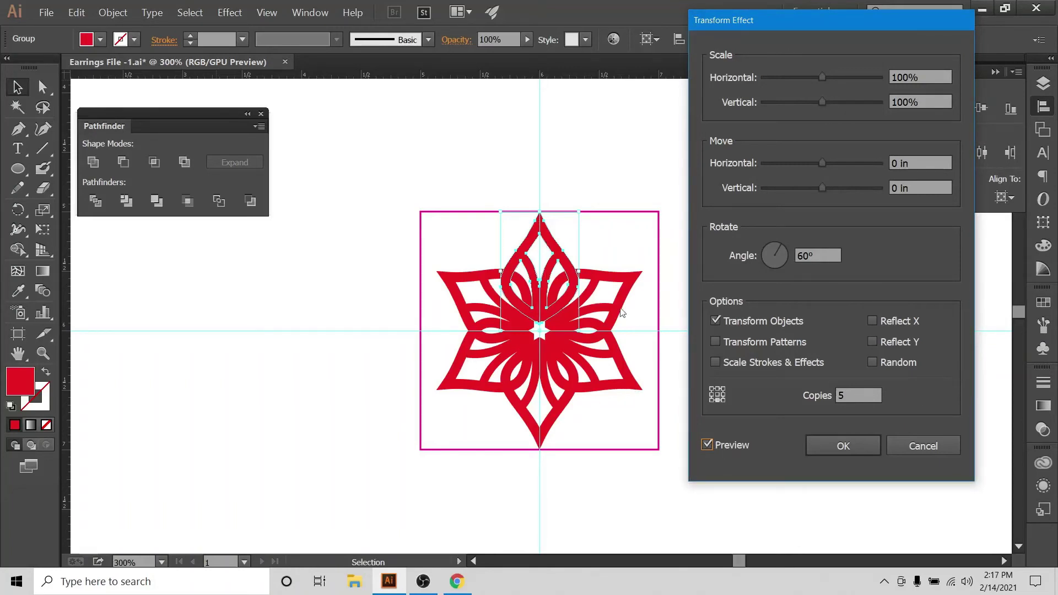
left_click(844, 446)
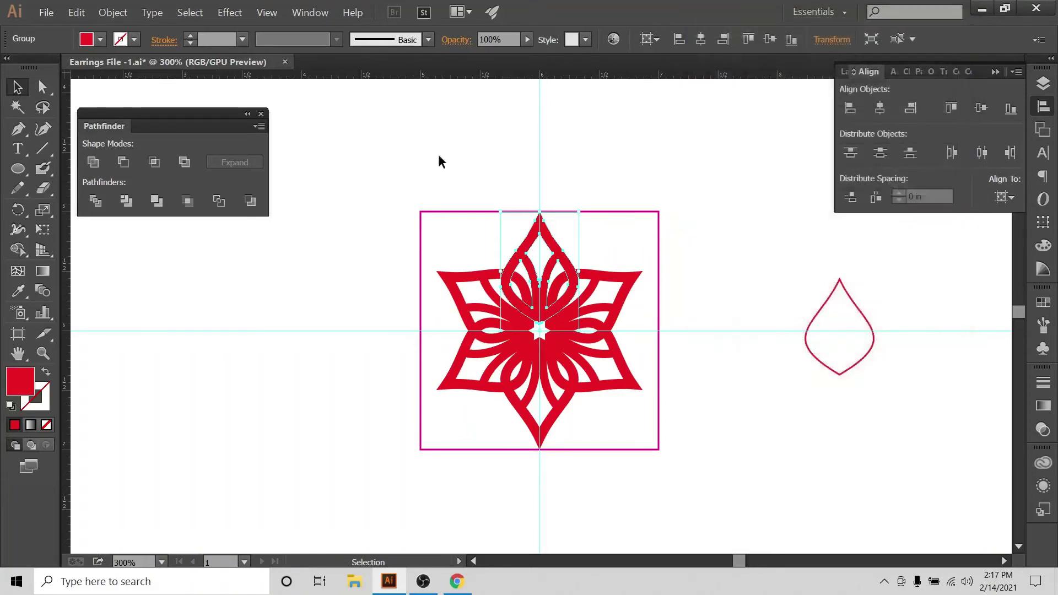
left_click(378, 176)
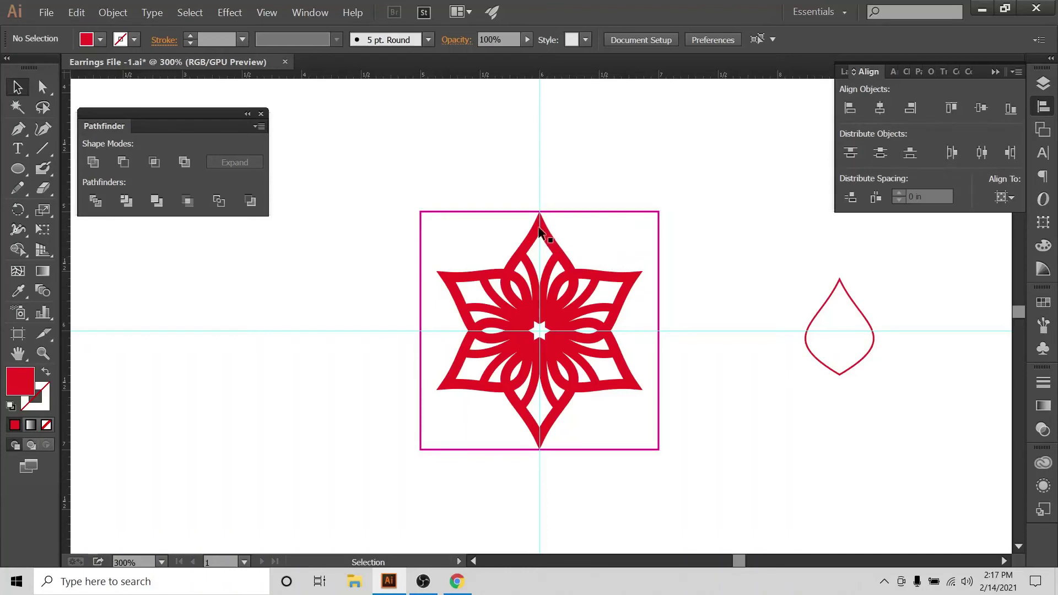
left_click(477, 583)
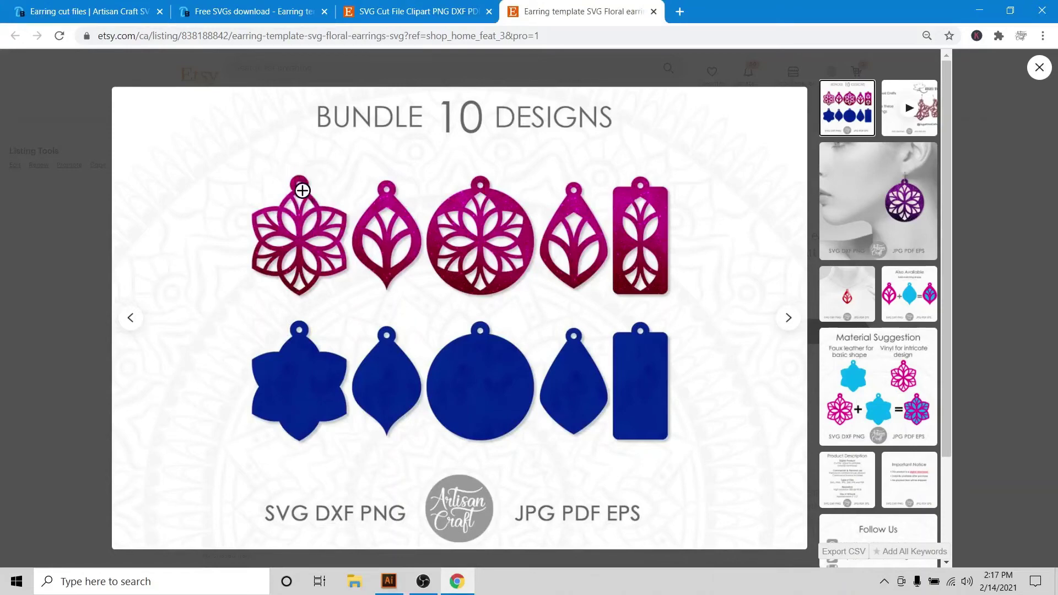
Step: Return from the Etsy reference to the earring file in Illustrator
left_click(390, 583)
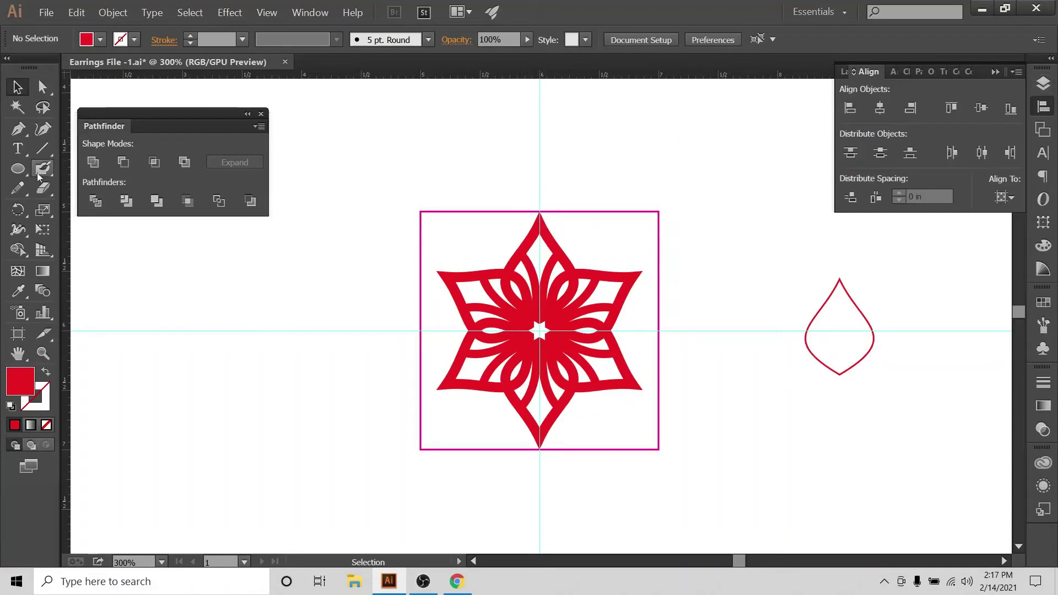
Step: Draw a small red circle on the star's top point and nudge it slightly upward
left_click(19, 169)
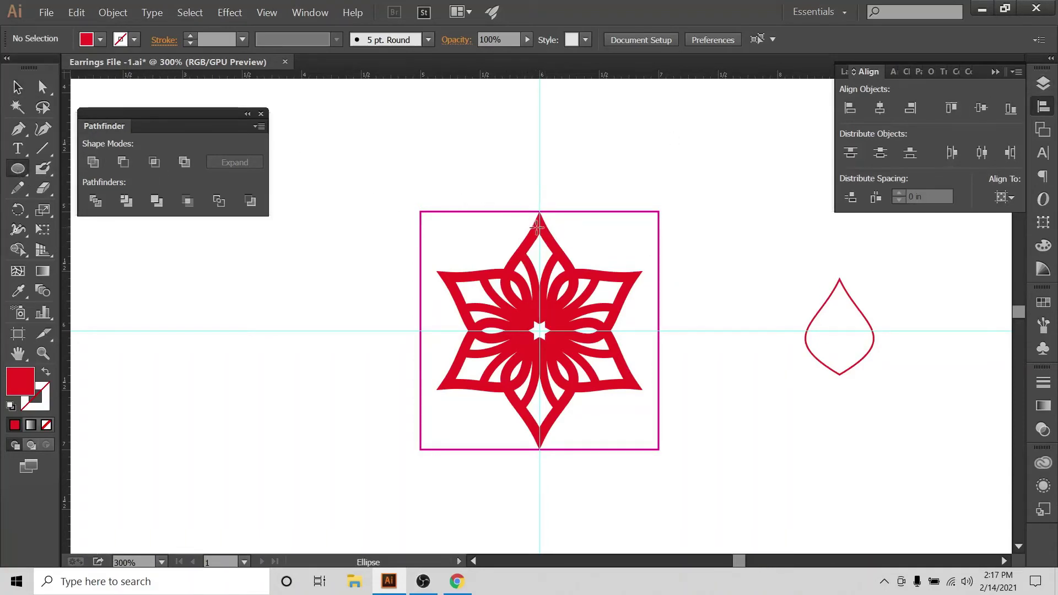
left_click_drag(540, 221, 557, 236)
left_click(17, 87)
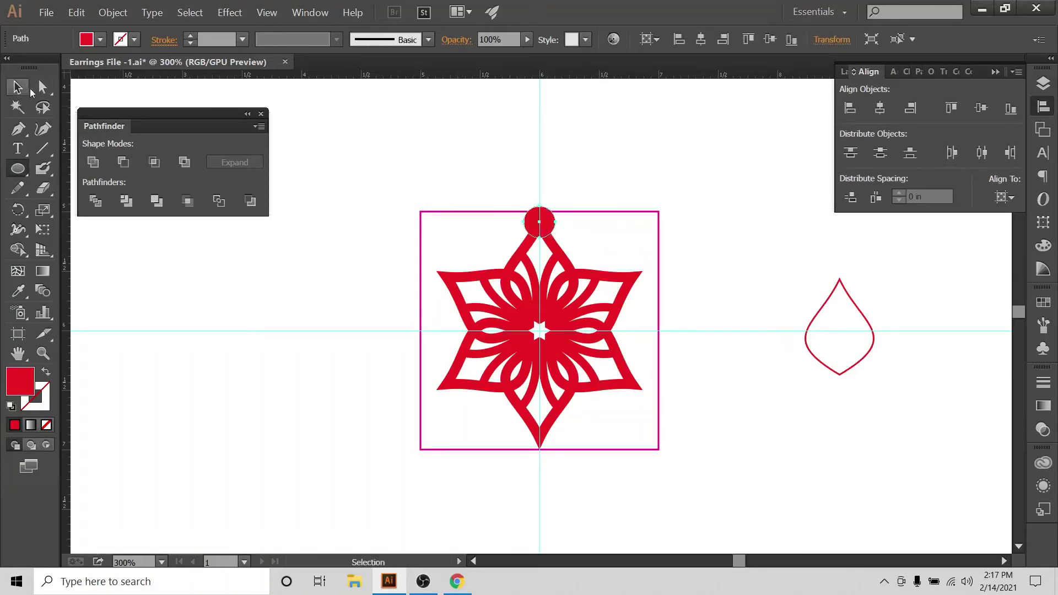
left_click(539, 221)
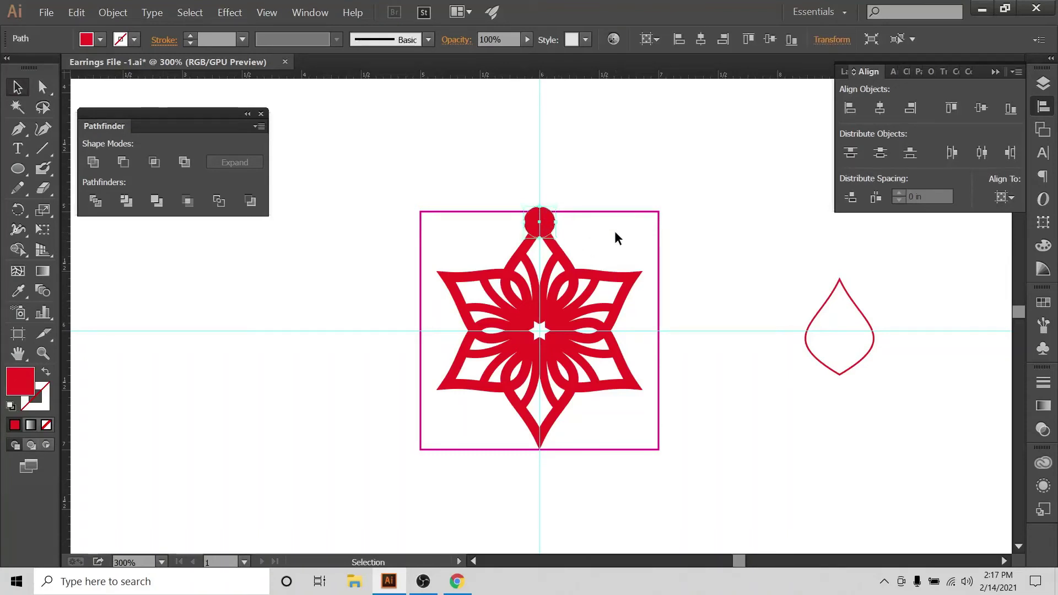
key("Up")
key("Up")
key("Up")
key("Up")
left_click(617, 231)
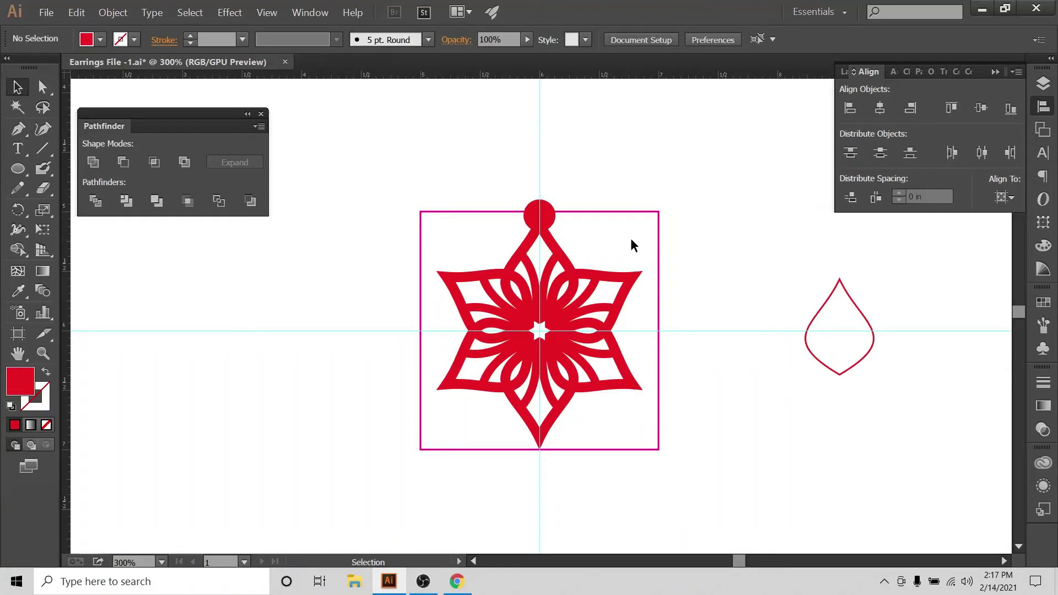
left_click_drag(588, 176, 549, 228)
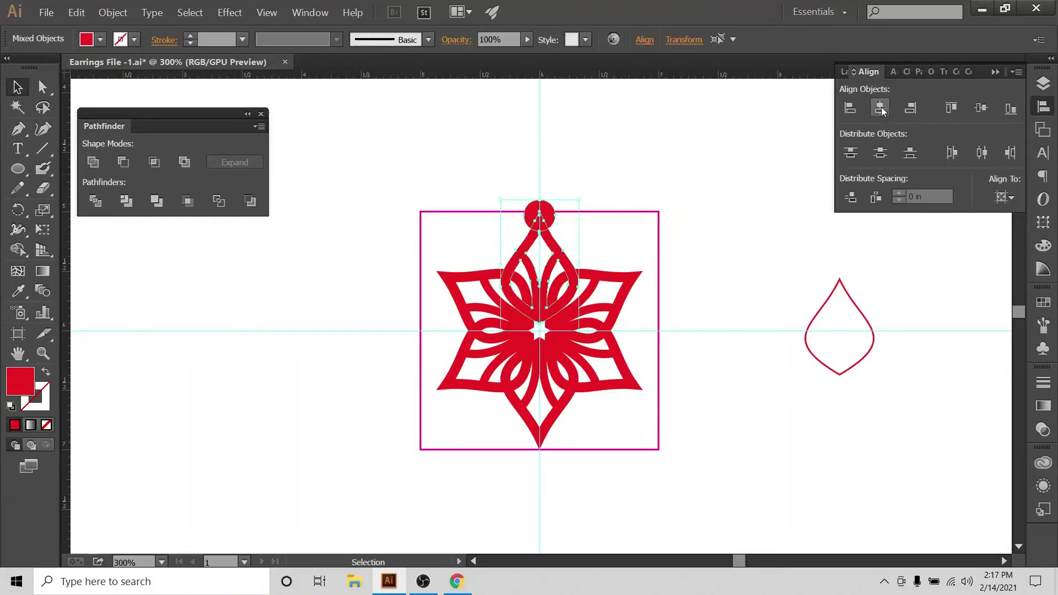
left_click(621, 157)
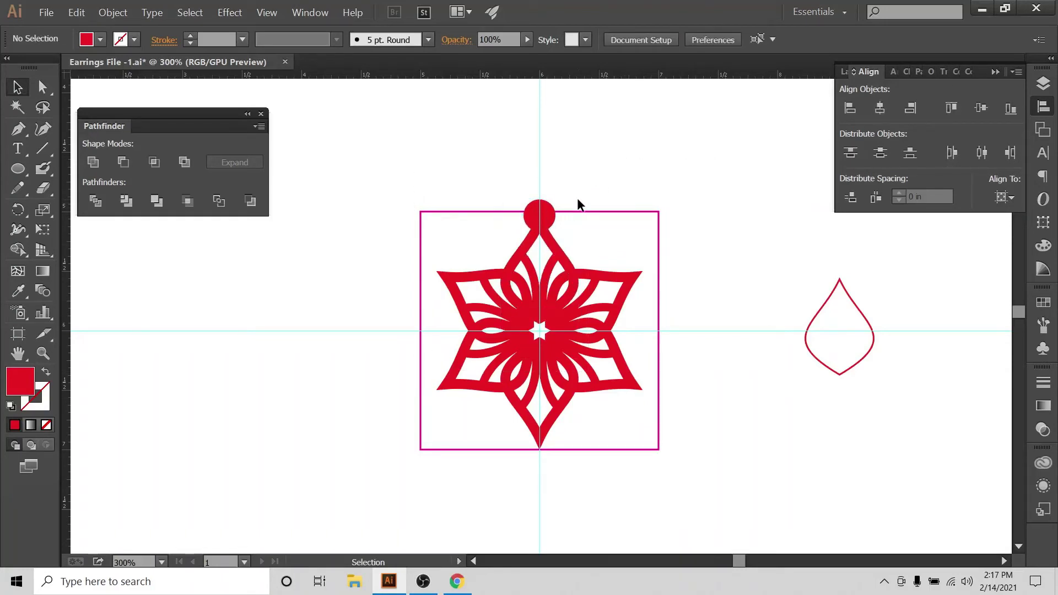
Step: Change the fill colour to dark navy
left_click(101, 42)
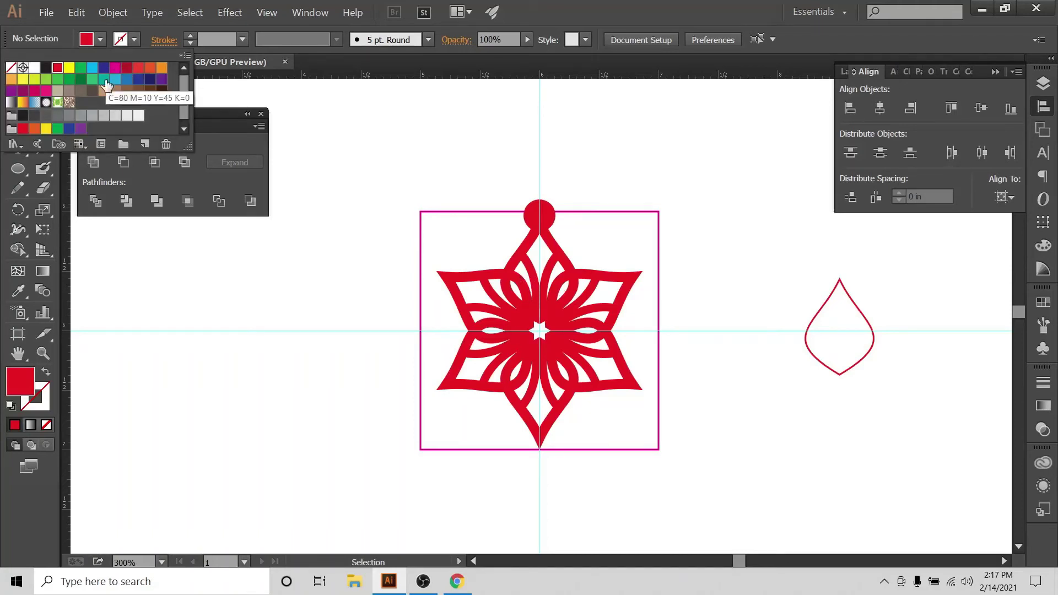
left_click(150, 79)
left_click(562, 6)
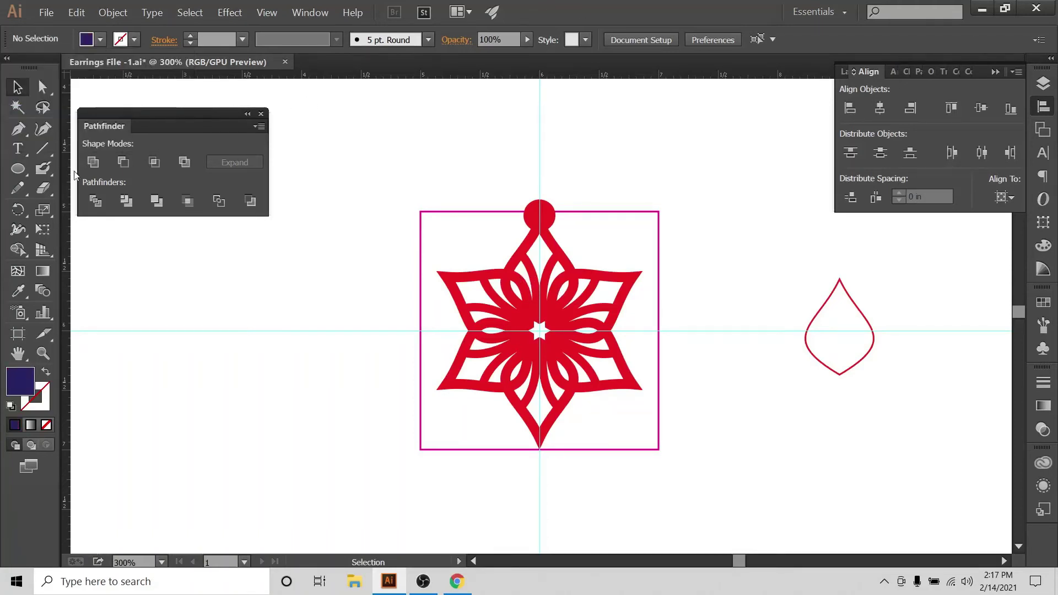
Step: Create a 0.1 in by 0.1 in circle on the canvas above the star
left_click(18, 169)
left_click(640, 170)
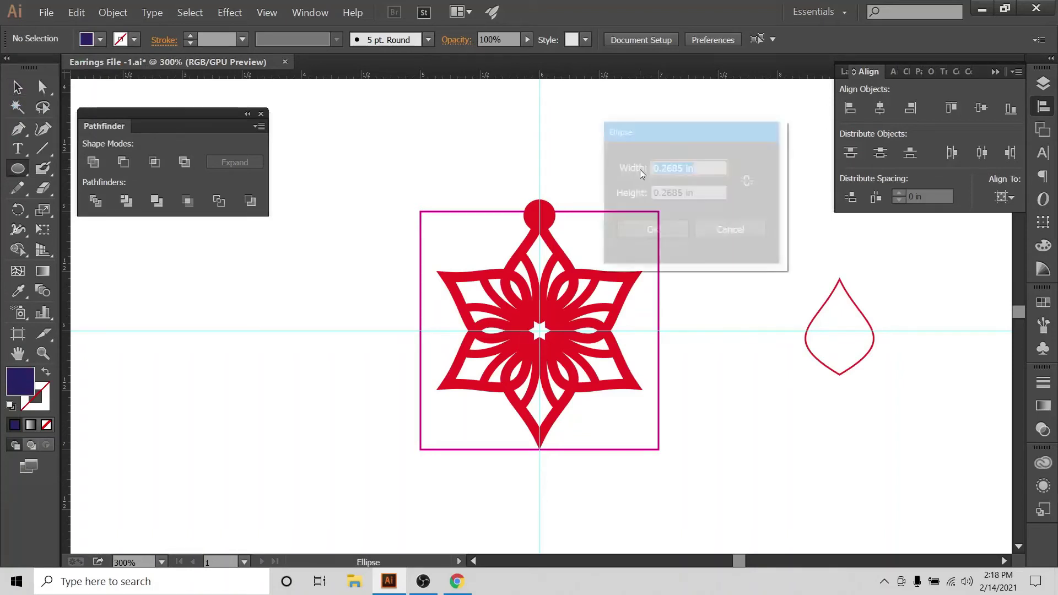
type(".1")
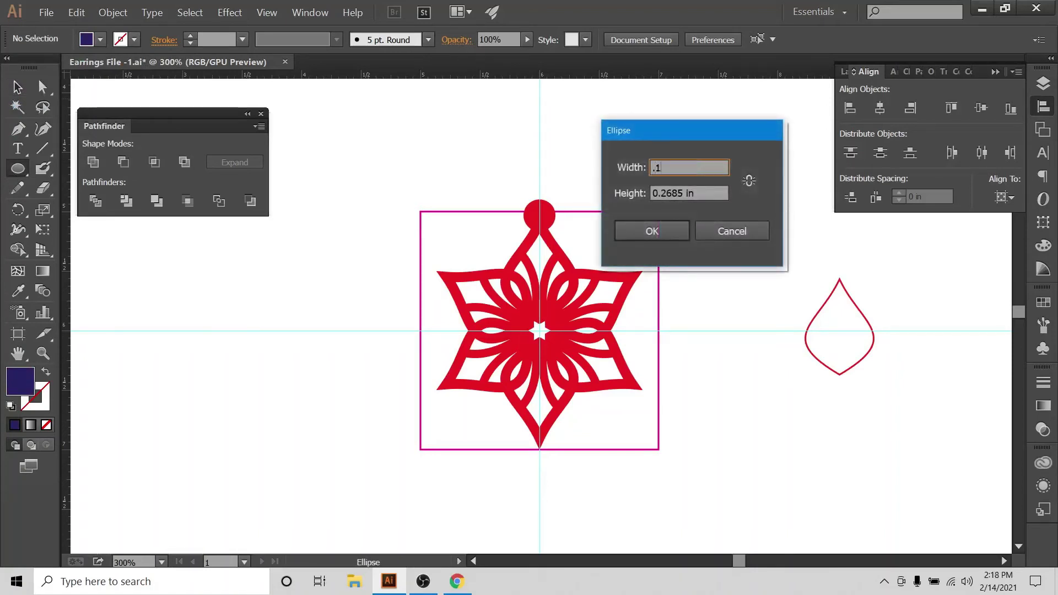
key("Tab")
type(".")
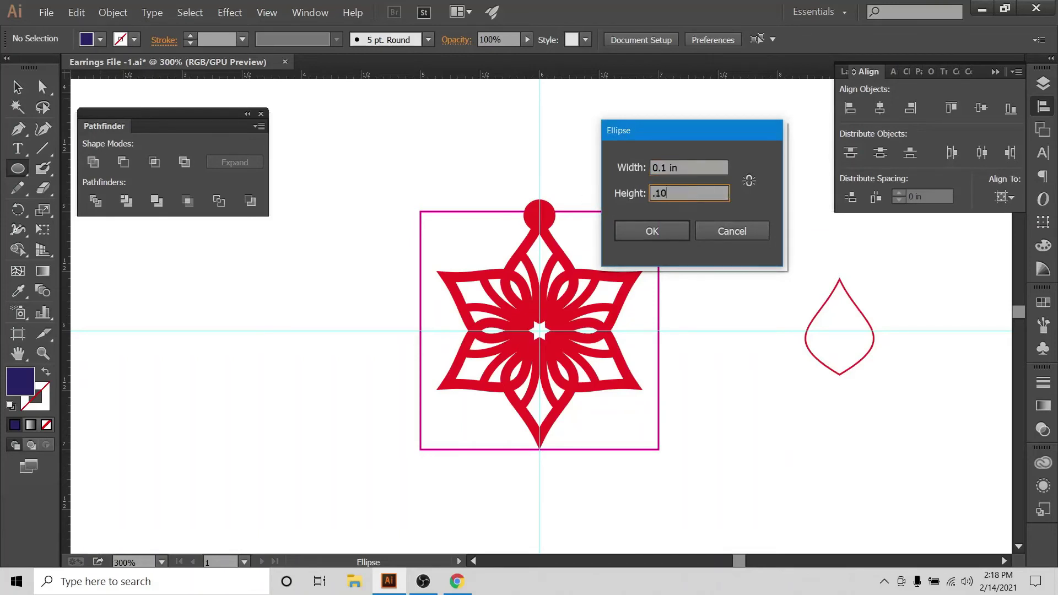
type("10")
left_click(643, 238)
left_click(18, 87)
left_click(539, 124)
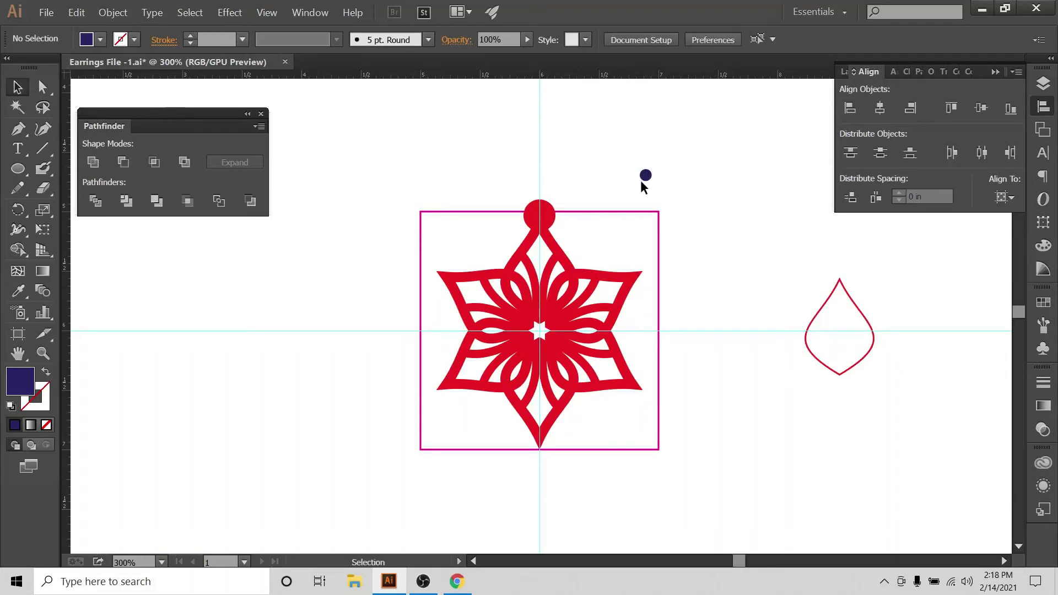
Step: Move the red circle up and away, and place the navy dot on the star's top point
left_click_drag(650, 175, 546, 220)
left_click(596, 214)
left_click(552, 214)
left_click_drag(543, 217, 622, 160)
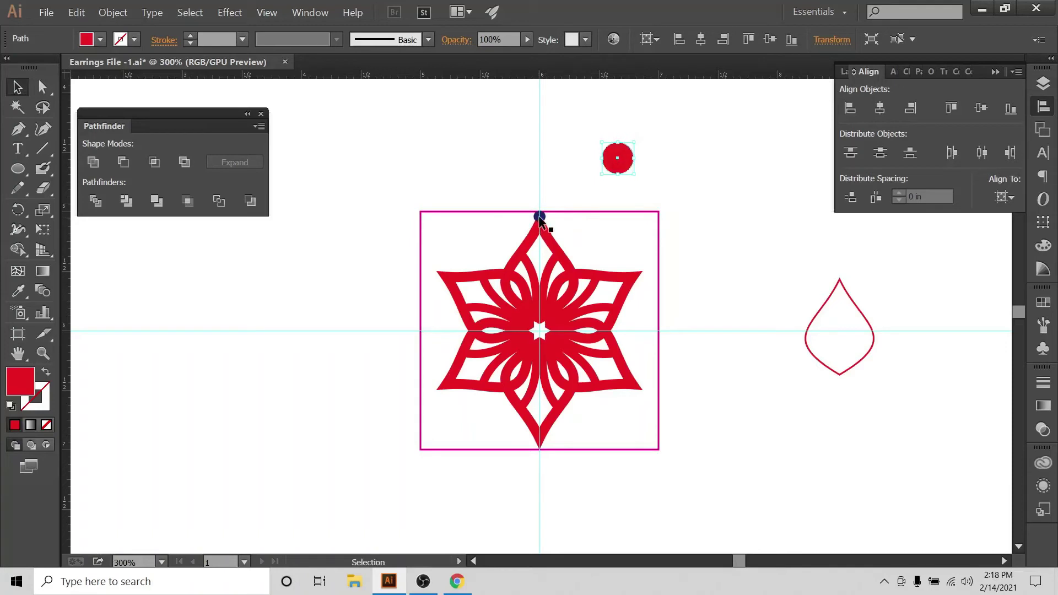
left_click_drag(540, 220, 541, 230)
left_click(570, 227)
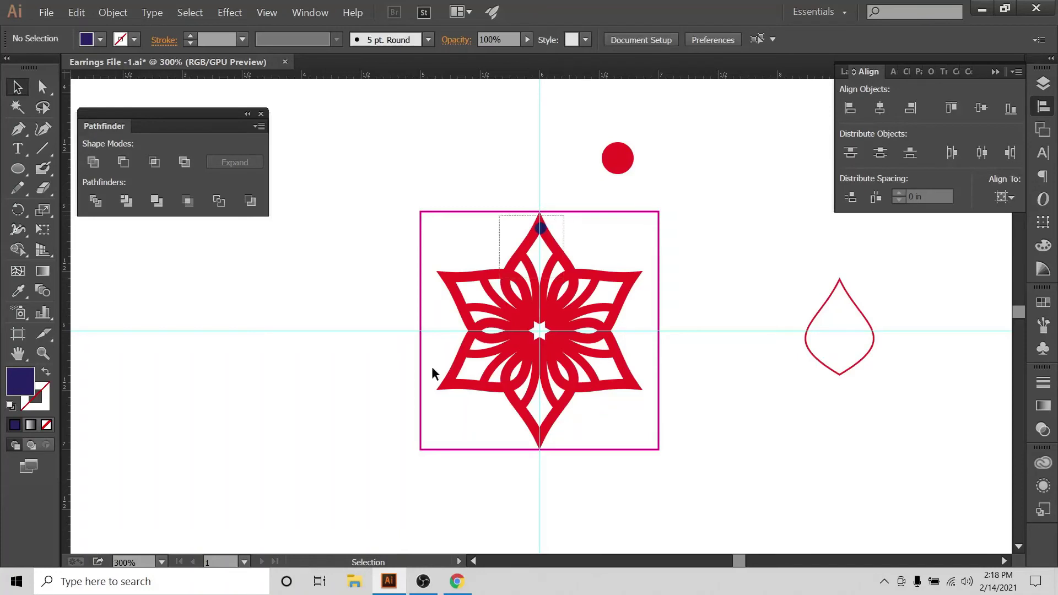
Step: Centre the navy dot horizontally on the upper petals
left_click_drag(433, 371, 539, 226)
left_click(1004, 196)
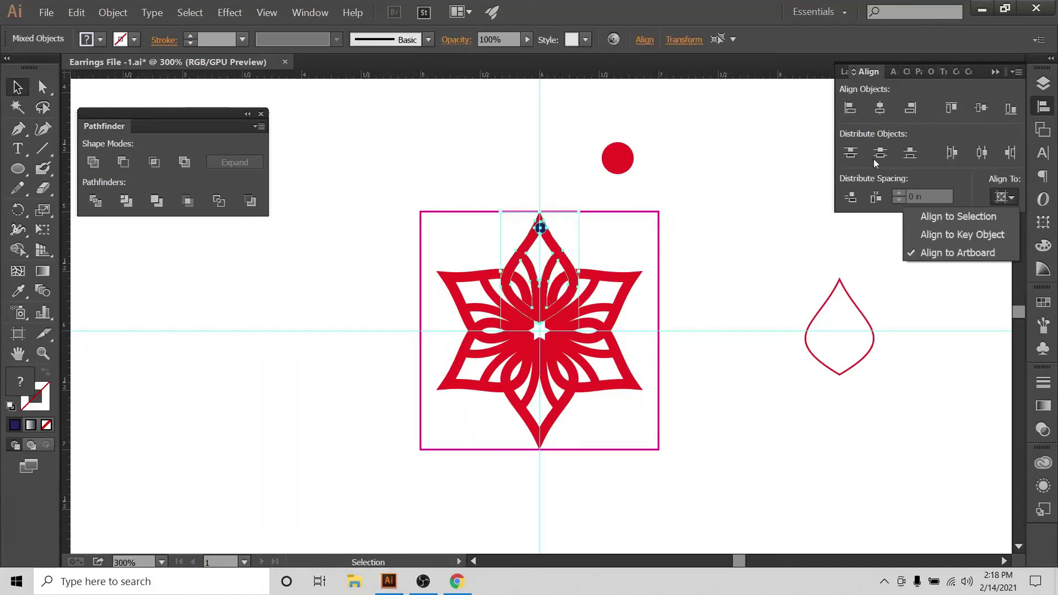
left_click(881, 109)
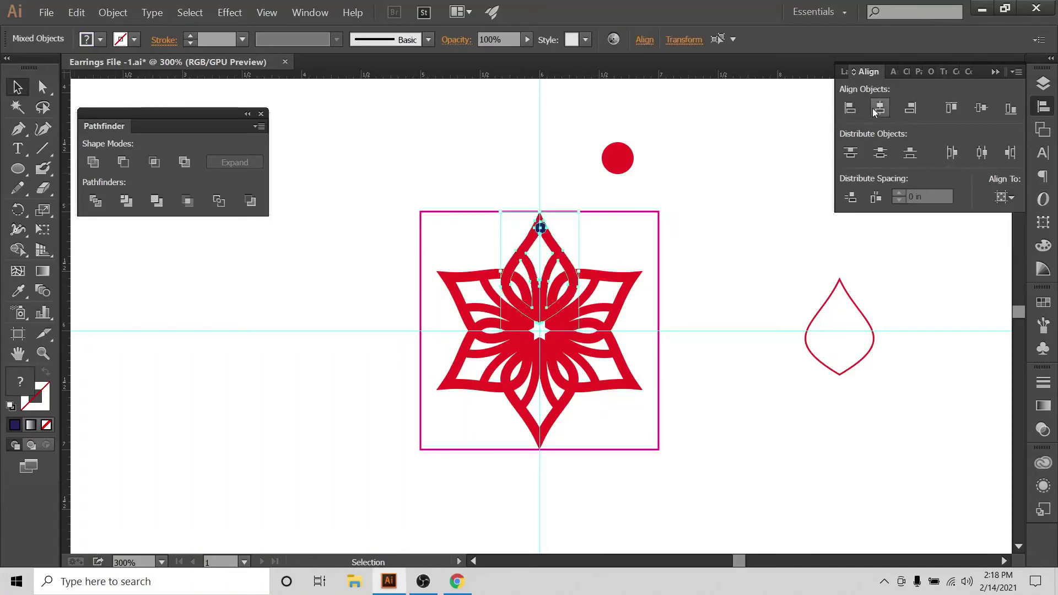
left_click(411, 144)
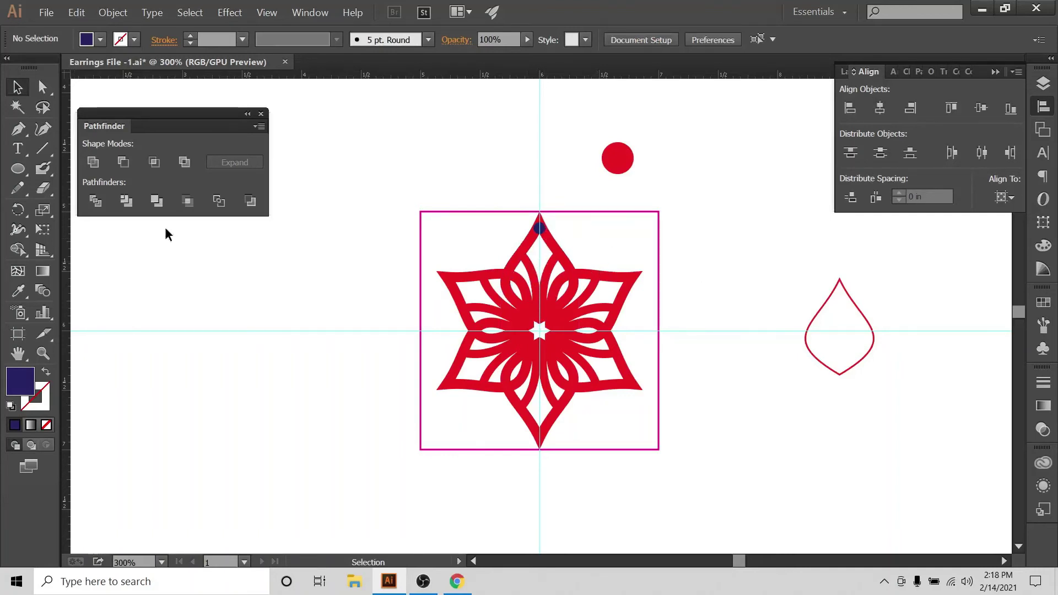
Step: Move the red circle back onto the star's top point
left_click(540, 226)
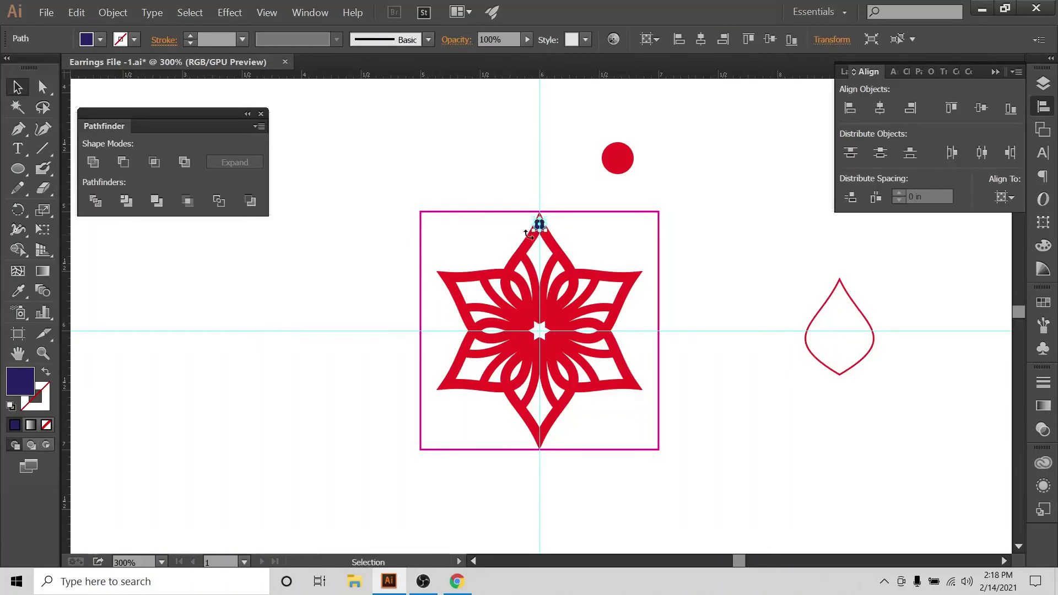
left_click(567, 221)
left_click_drag(543, 228, 540, 226)
left_click(566, 203)
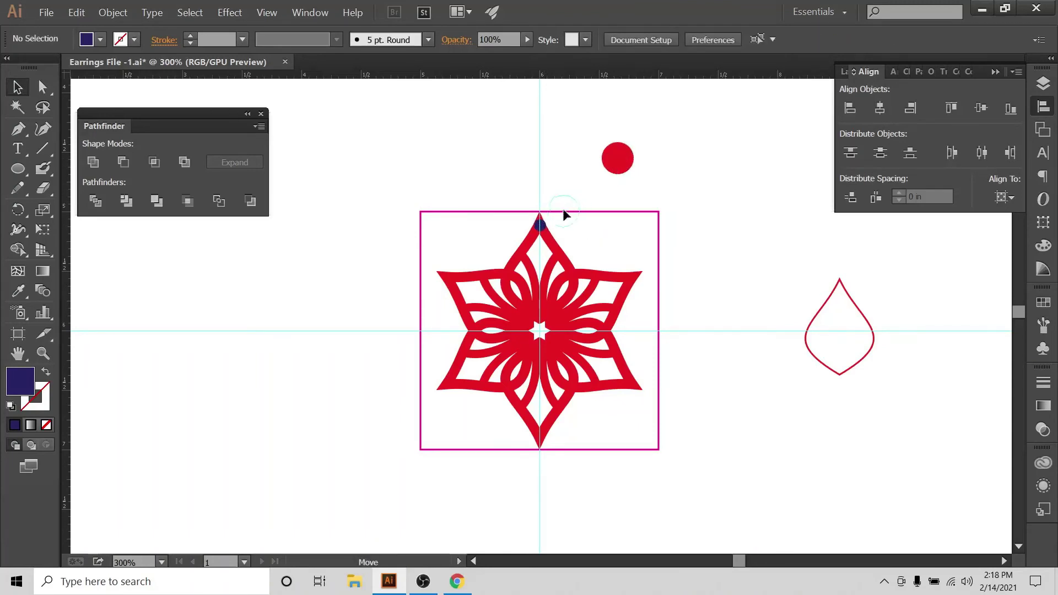
Step: Centre the red circle horizontally over the upper petals, then reselect it
left_click_drag(618, 158, 540, 223)
left_click_drag(594, 178, 538, 222)
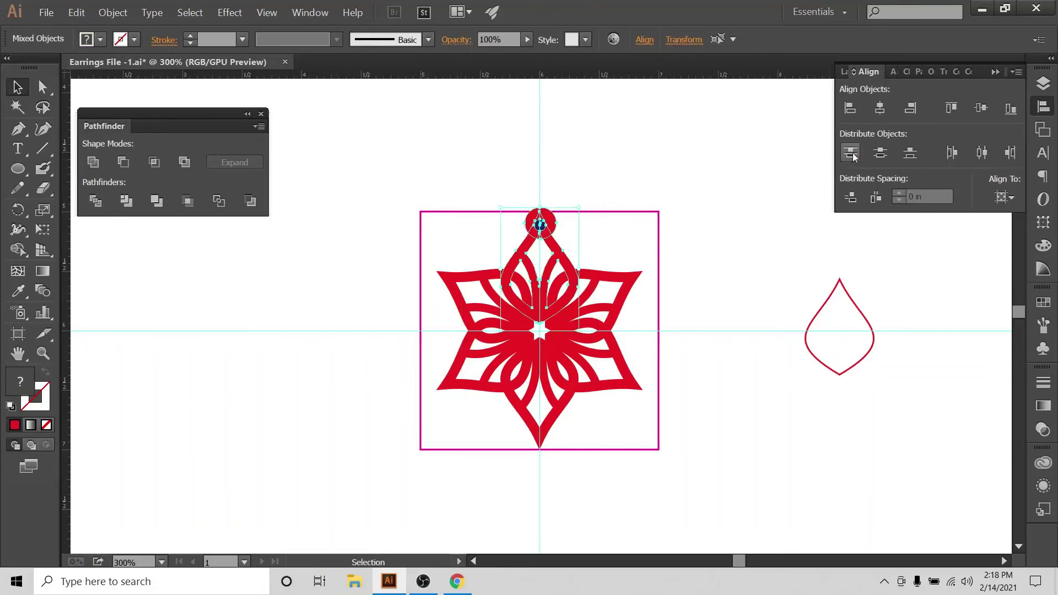
left_click(880, 112)
left_click(629, 157)
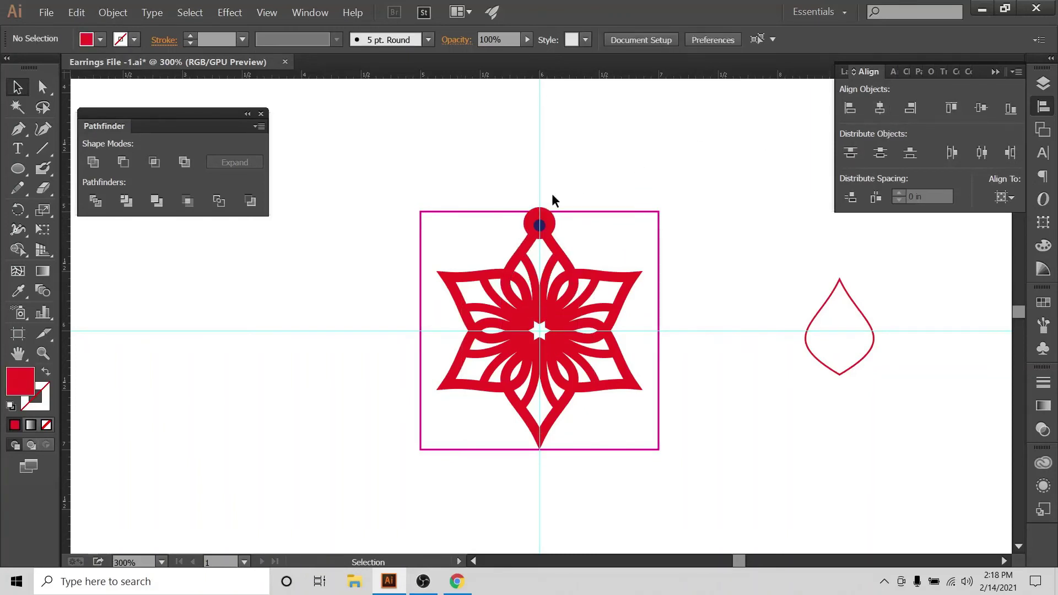
left_click(553, 222)
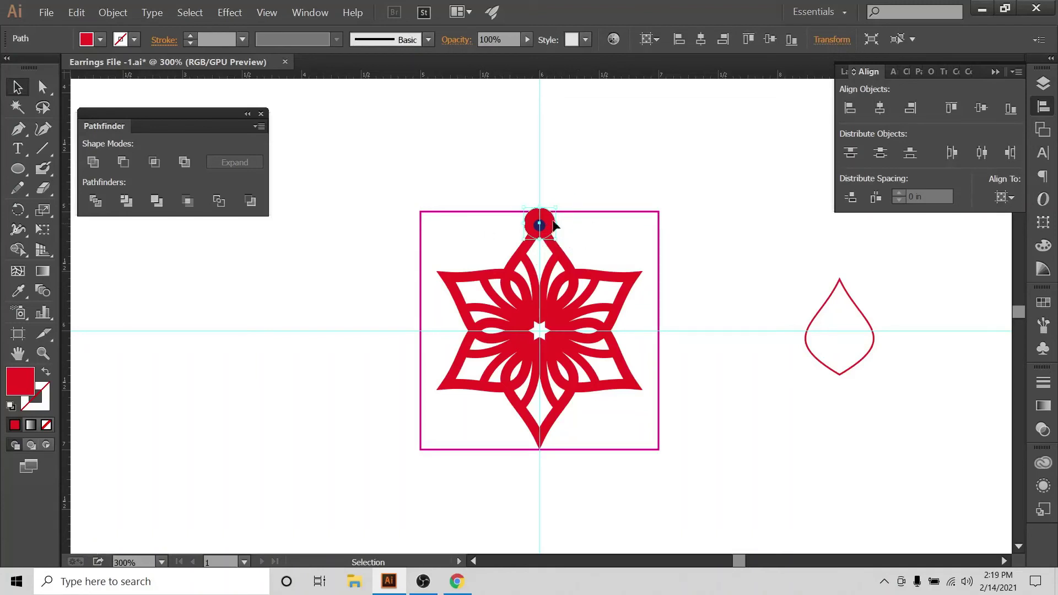
Step: Set Align To: Selection and centre the navy dot inside the red circle
left_click(578, 224)
left_click(539, 225)
left_click(1005, 197)
left_click(990, 216)
left_click(602, 205)
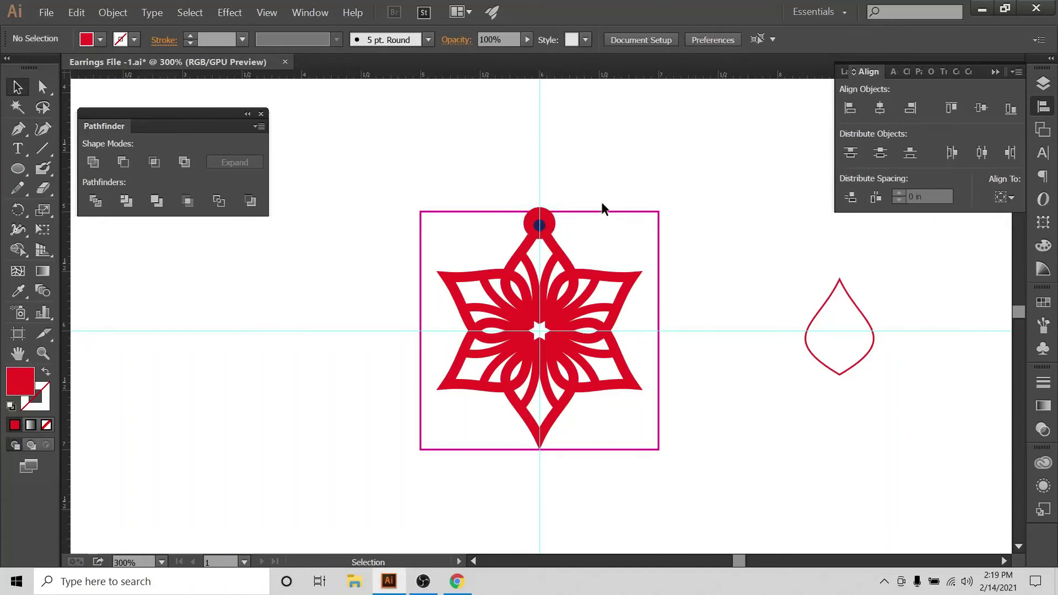
left_click(1002, 202)
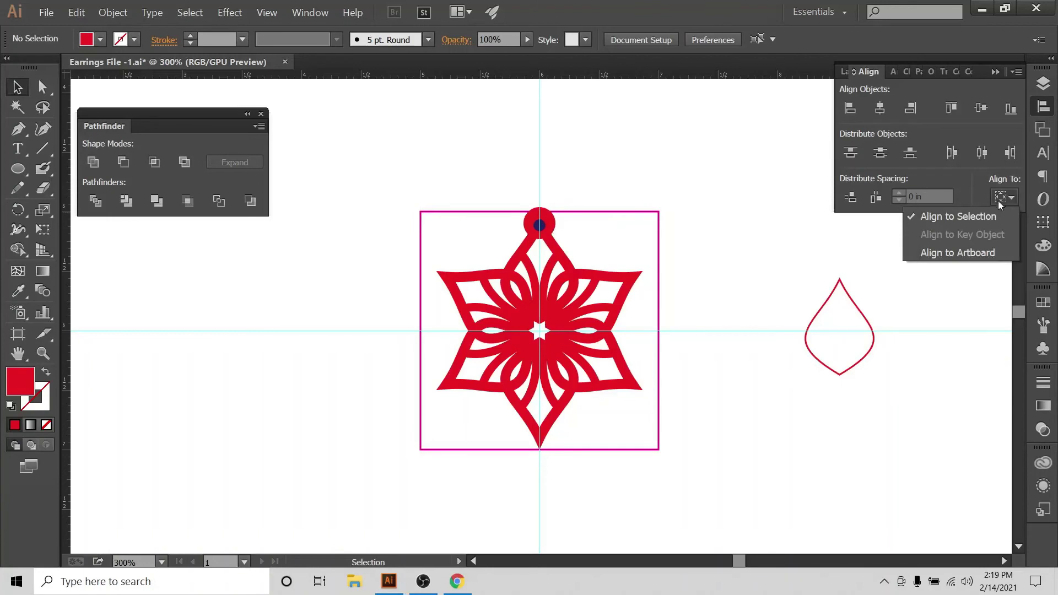
left_click(553, 221)
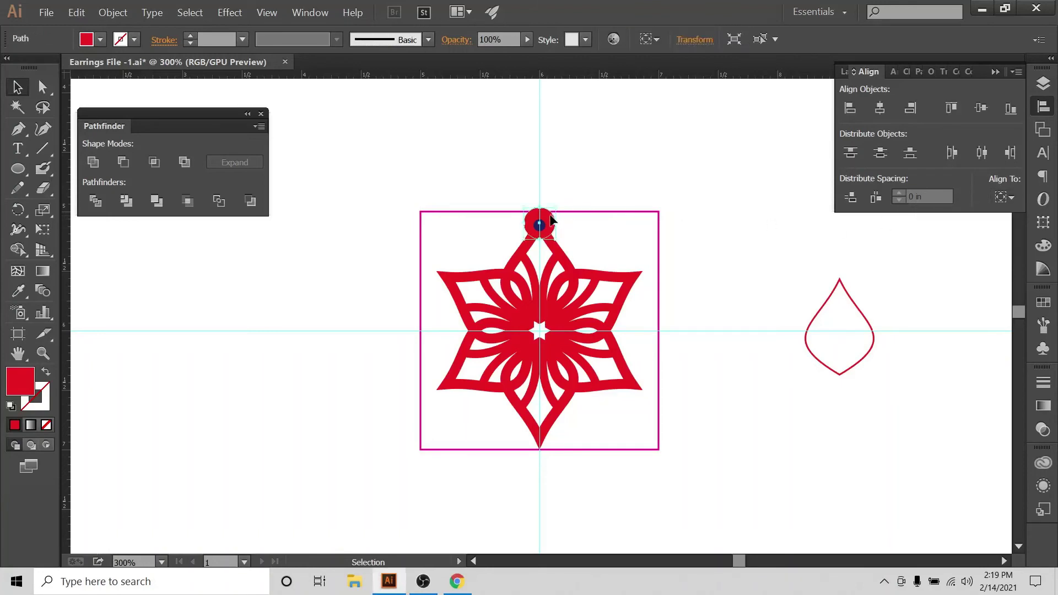
left_click(539, 225, "shift")
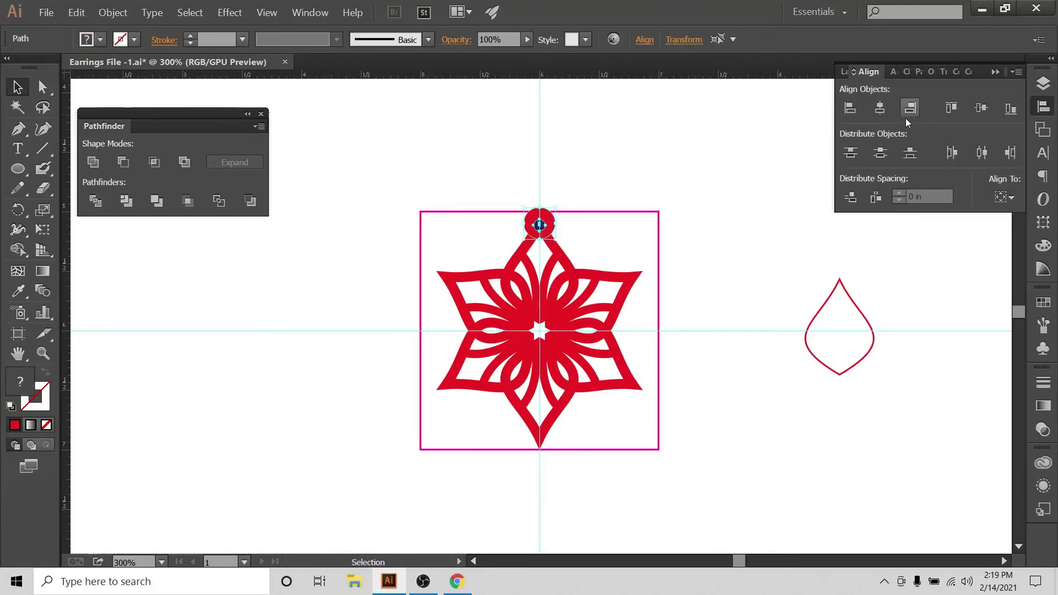
left_click(981, 108)
Step: Nudge the red circle and navy dot up two arrow-key steps
left_click(578, 138)
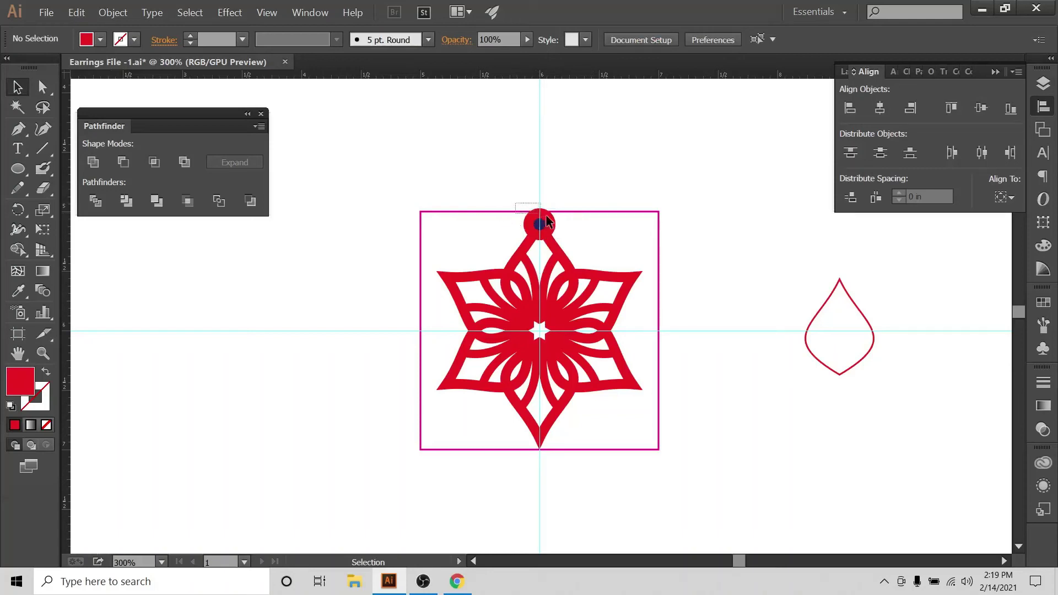
left_click_drag(546, 216, 554, 222)
left_click(563, 219)
left_click(541, 223)
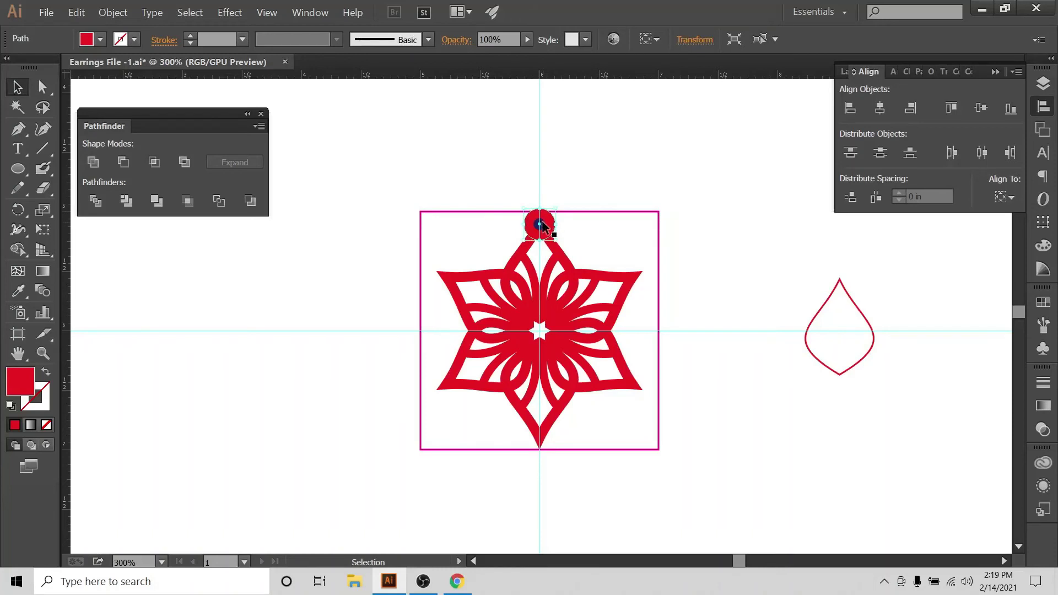
left_click(541, 223, "shift")
key("Up")
key("Up")
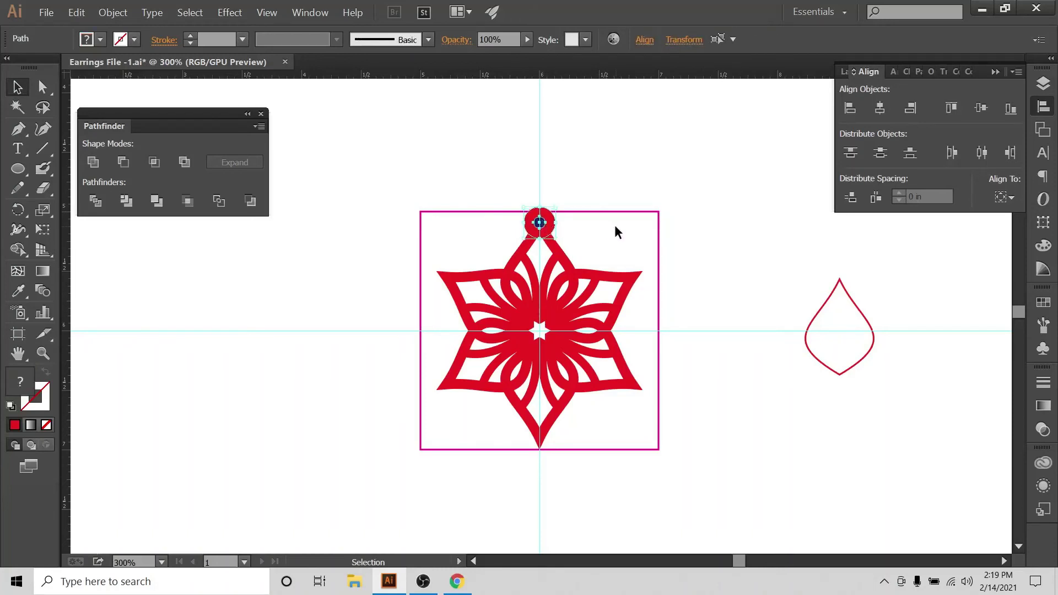
key("Up")
key("Up")
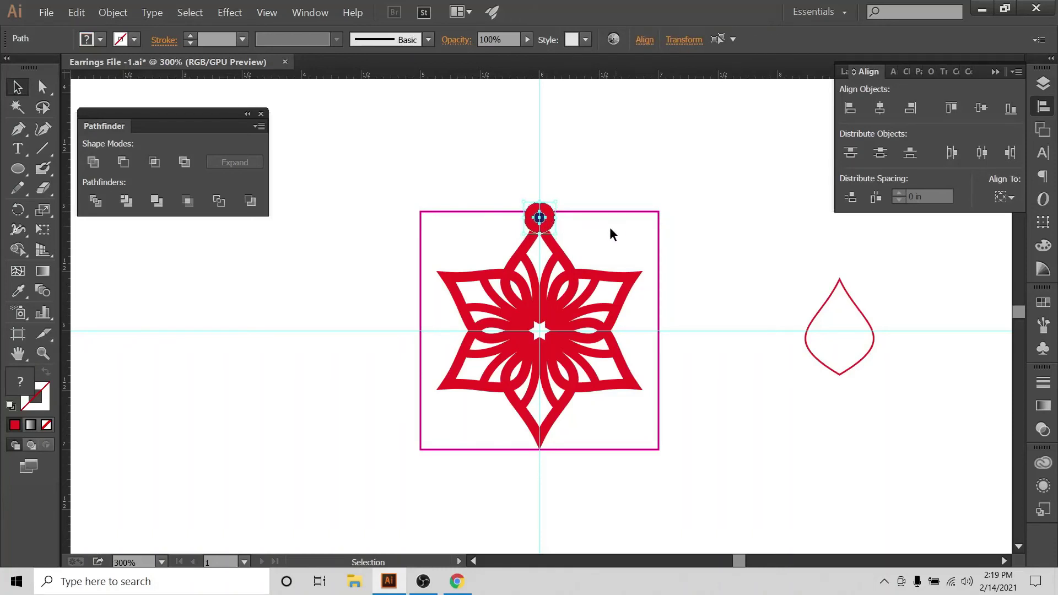
left_click(610, 228)
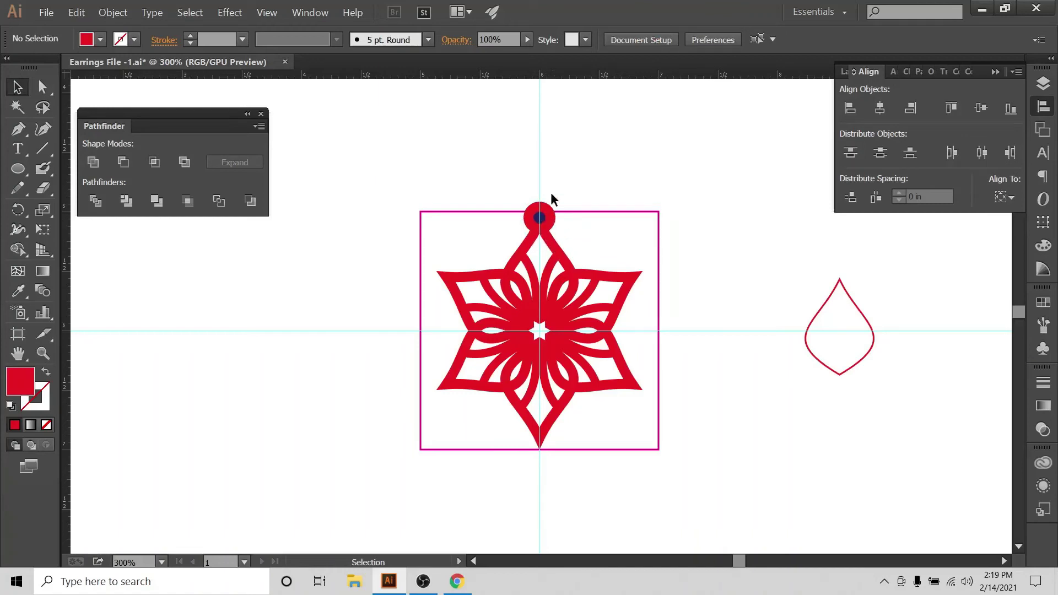
Step: Switch Align To: Artboard and horizontally centre the loop over the upper petals
left_click(1004, 197)
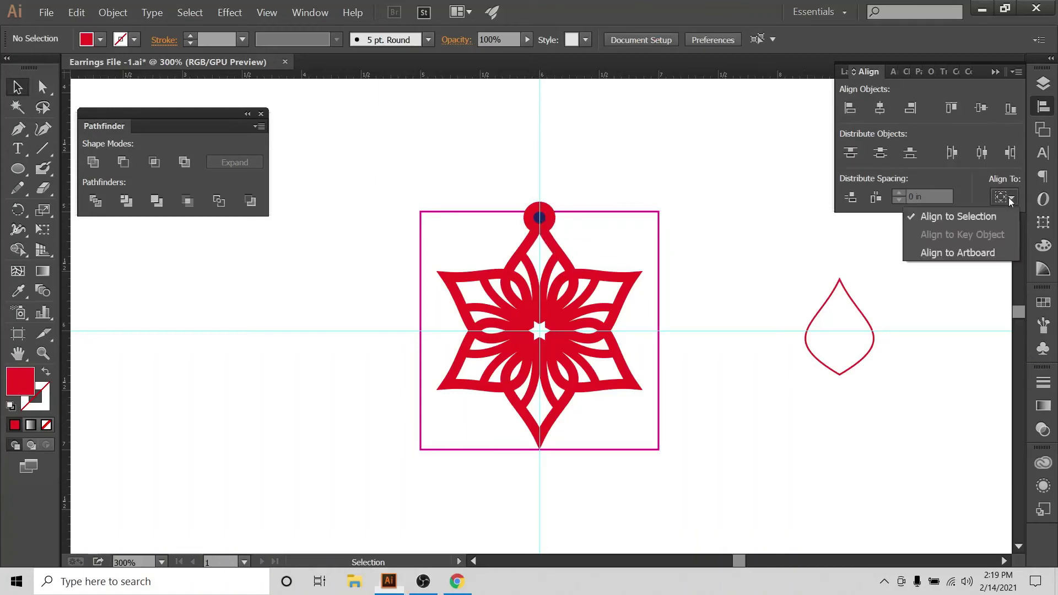
left_click(938, 254)
left_click_drag(569, 174, 469, 408)
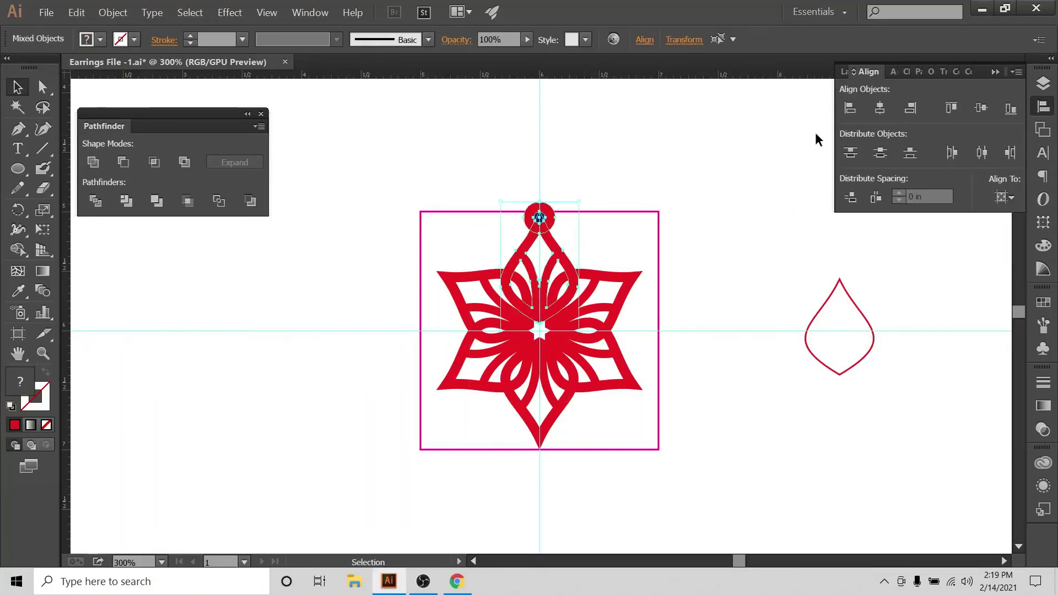
left_click(676, 147)
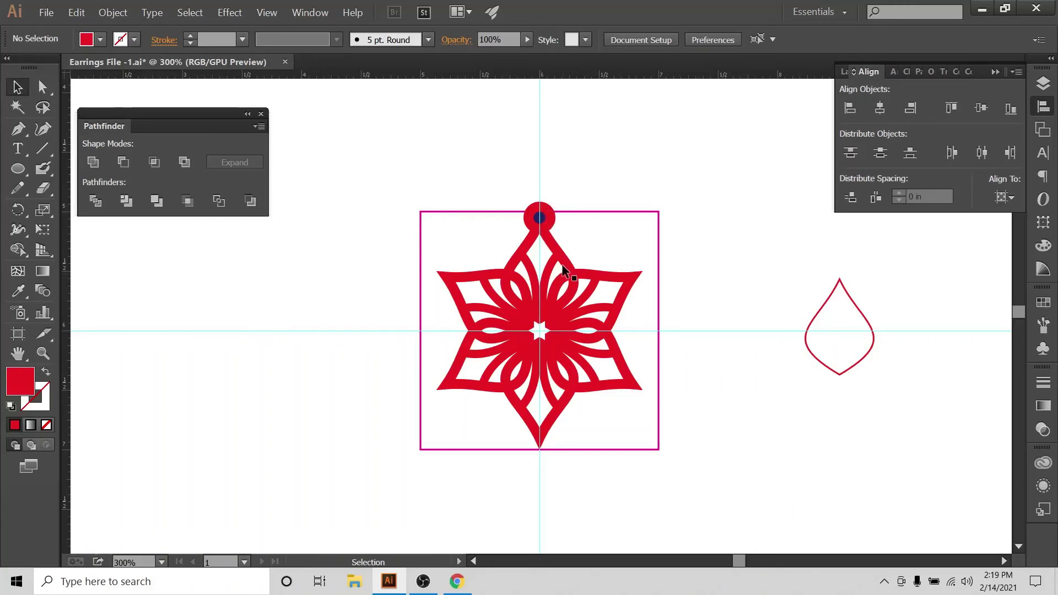
Step: Move the star's inner top petal group and check the centre and right stars' inner petal groups
left_click(539, 255)
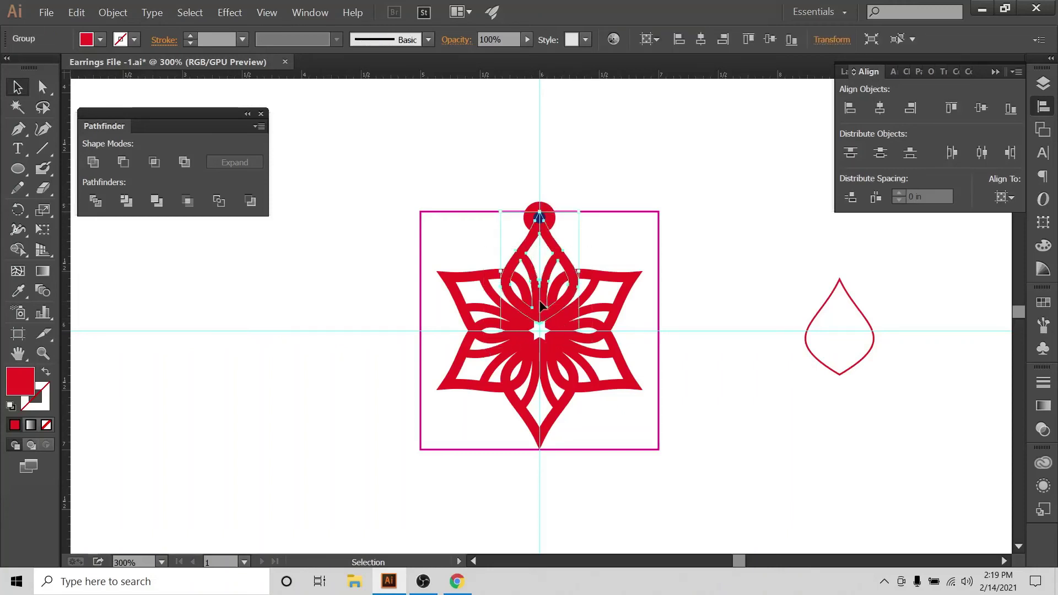
left_click_drag(543, 317, 911, 448)
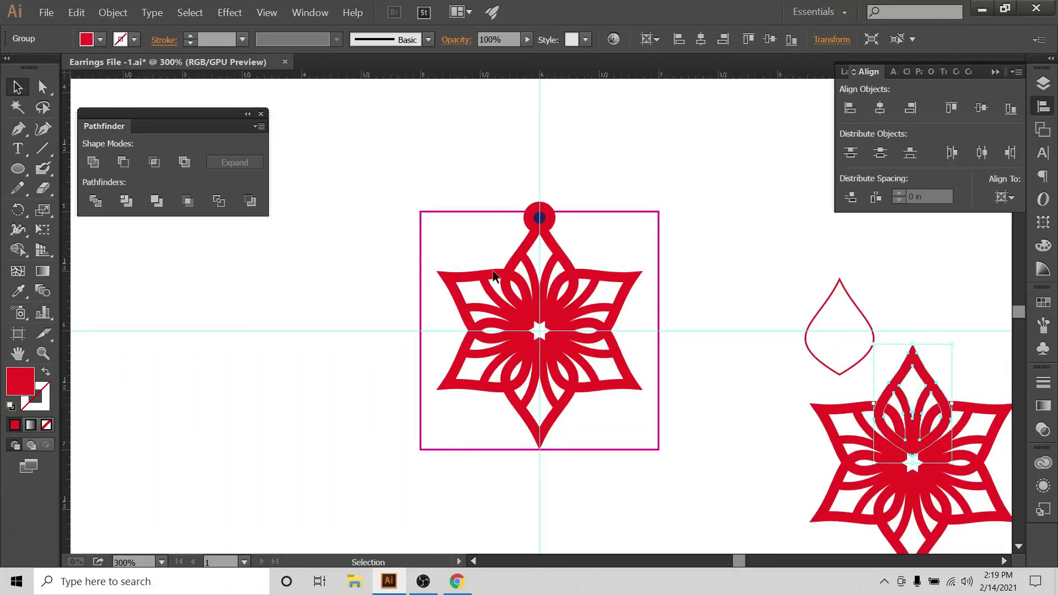
left_click(558, 302)
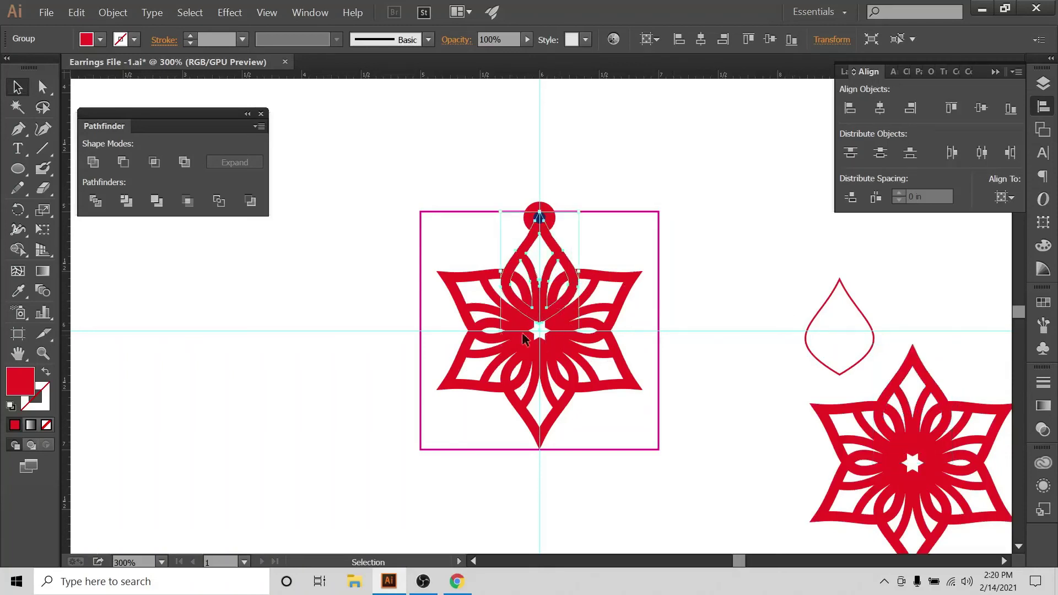
left_click(343, 326)
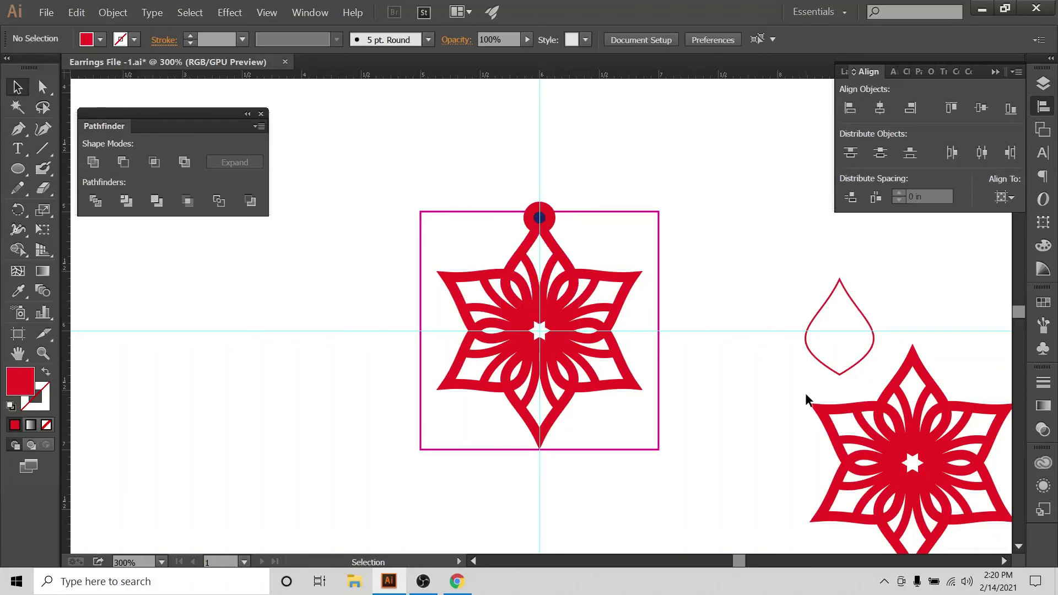
left_click(902, 452)
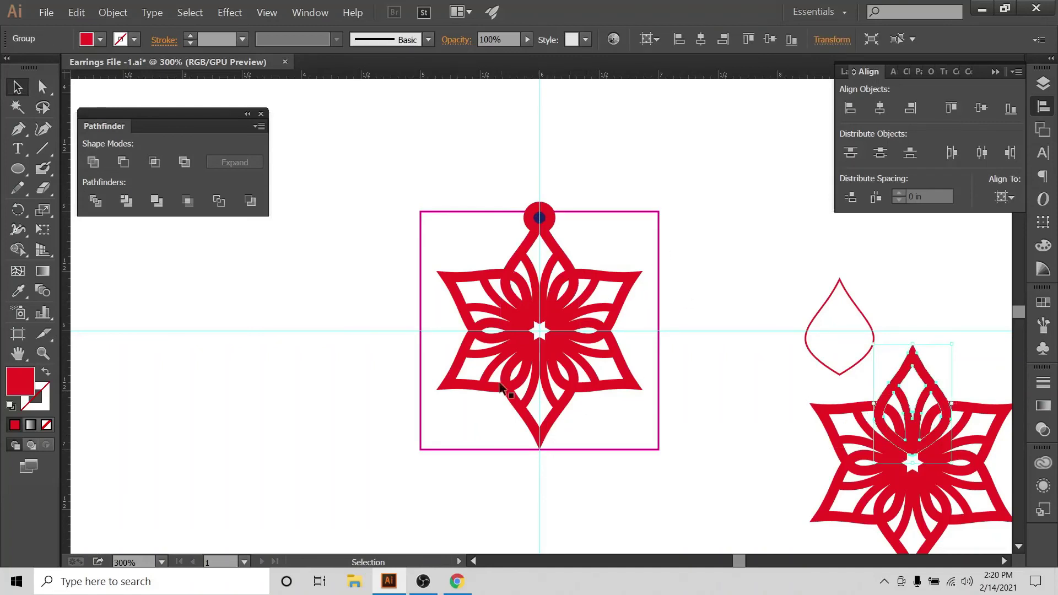
left_click(690, 337)
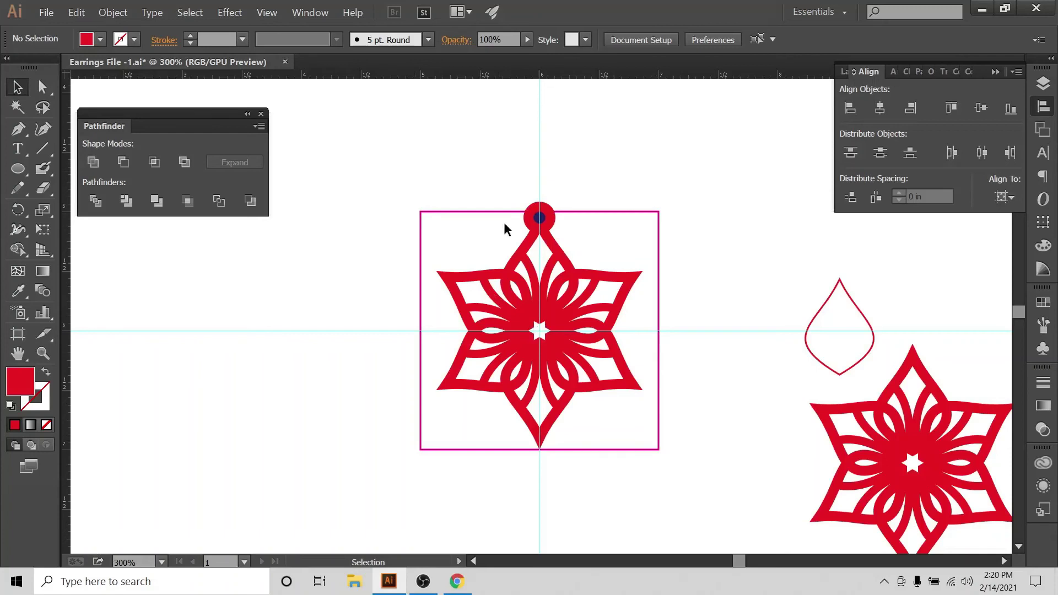
Step: Drag the right star's top petal group back up into place under the loop
left_click(938, 400)
left_click_drag(938, 400, 937, 378)
left_click(915, 285)
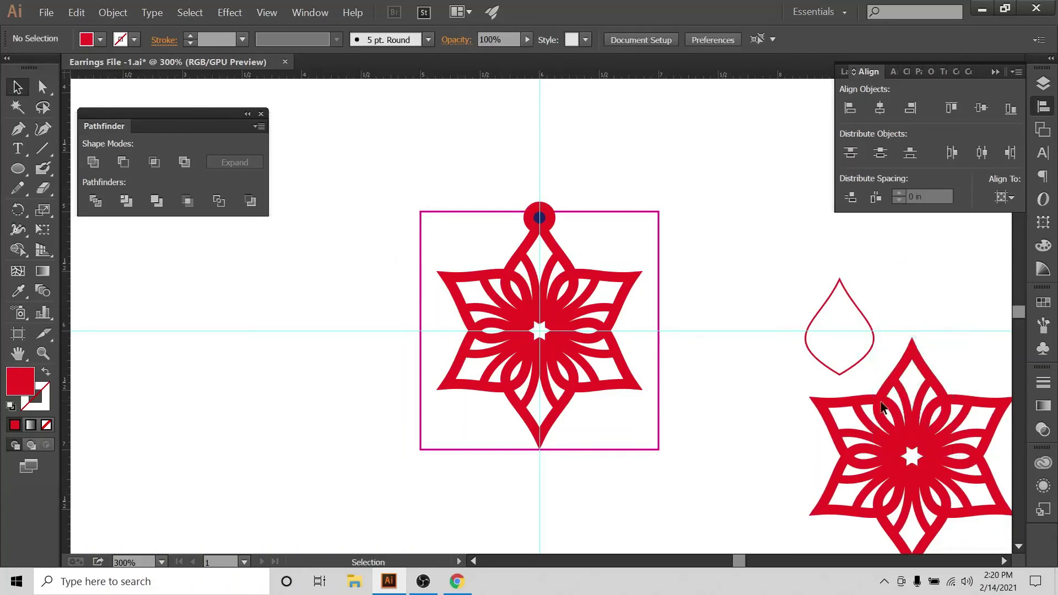
left_click(887, 457)
left_click(782, 408)
Step: Select the small ring path at the top of the star
left_click_drag(586, 187, 441, 443)
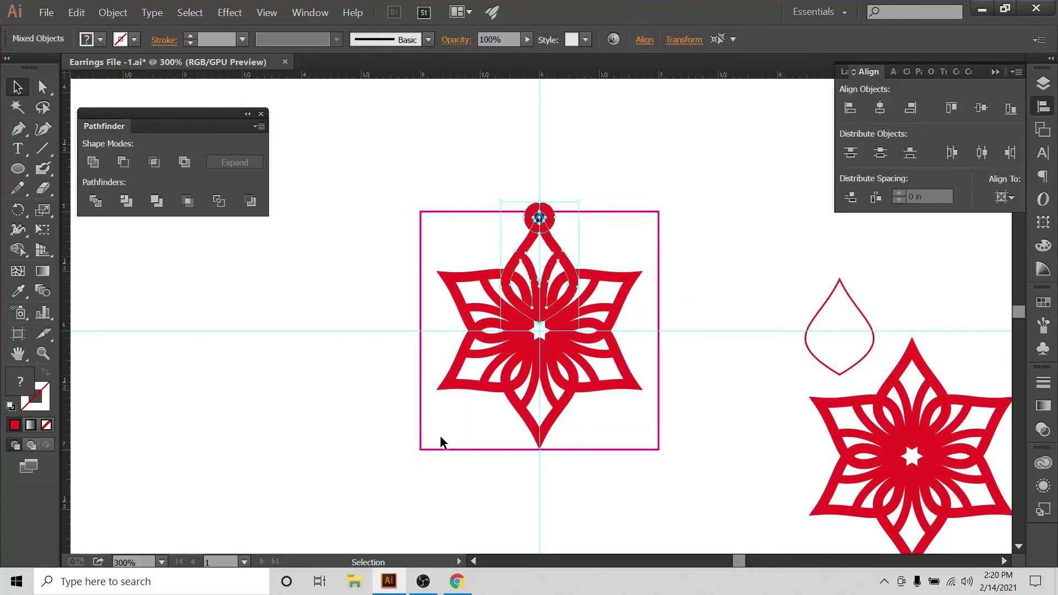
left_click(640, 108)
left_click(538, 217)
left_click(466, 174)
left_click(550, 214)
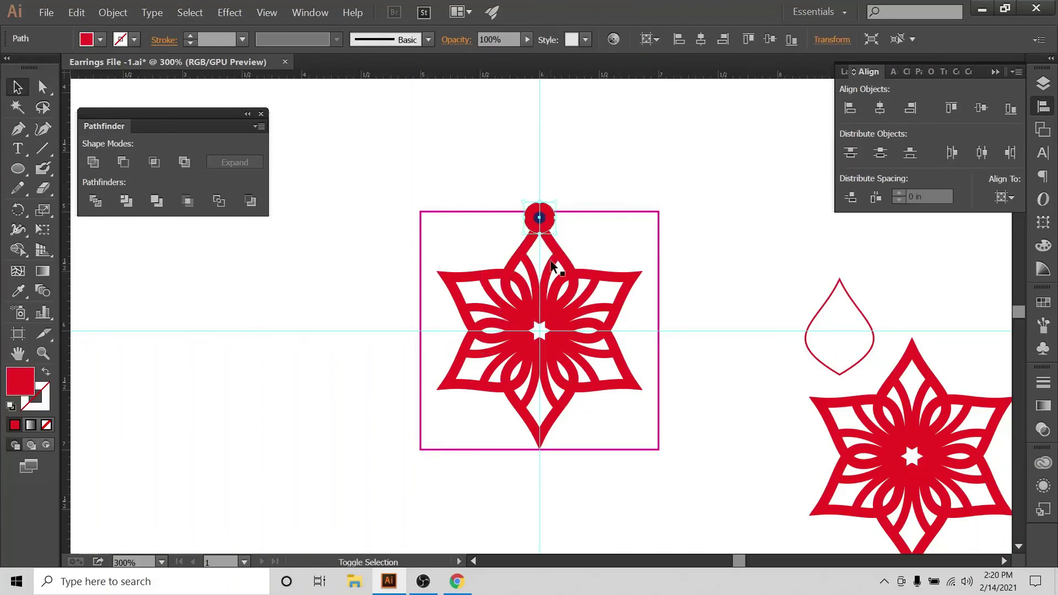
Step: Select the star ornament group and apply Object > Expand Appearance
left_click(572, 283, "shift")
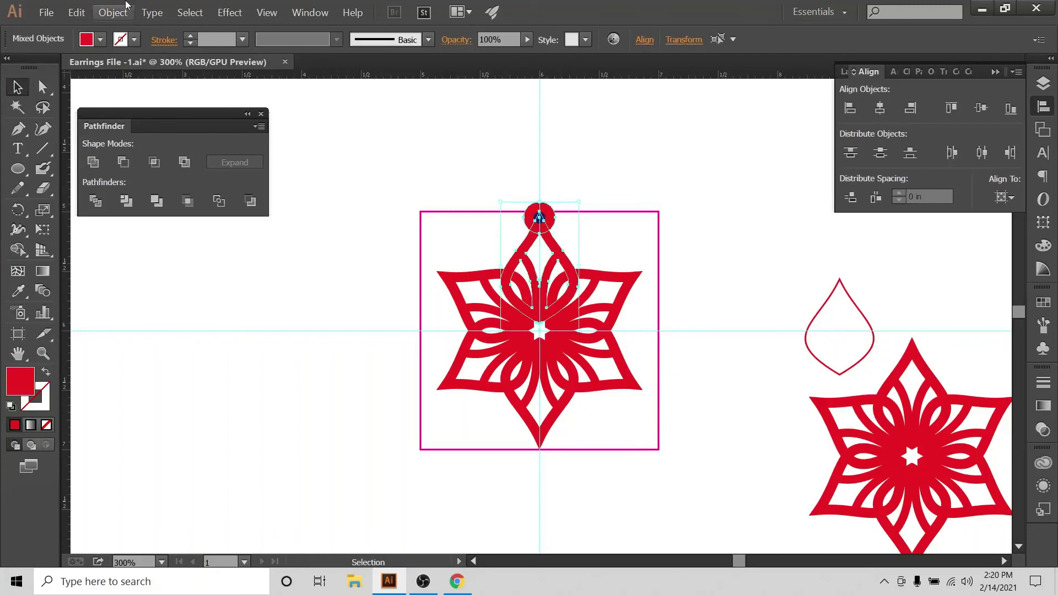
left_click(462, 268)
left_click_drag(439, 266, 544, 353)
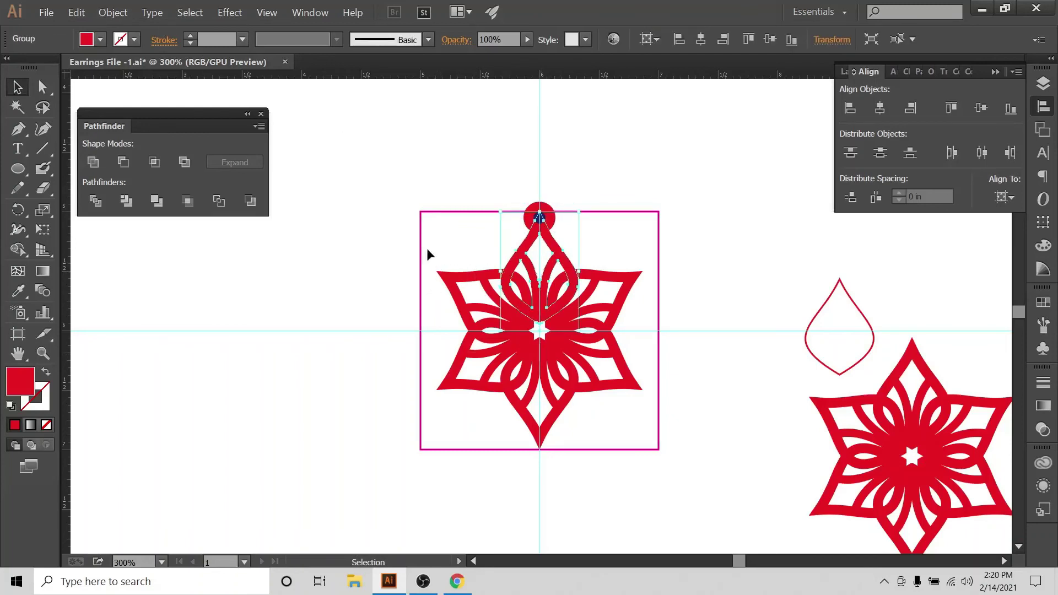
left_click(113, 12)
left_click(138, 158)
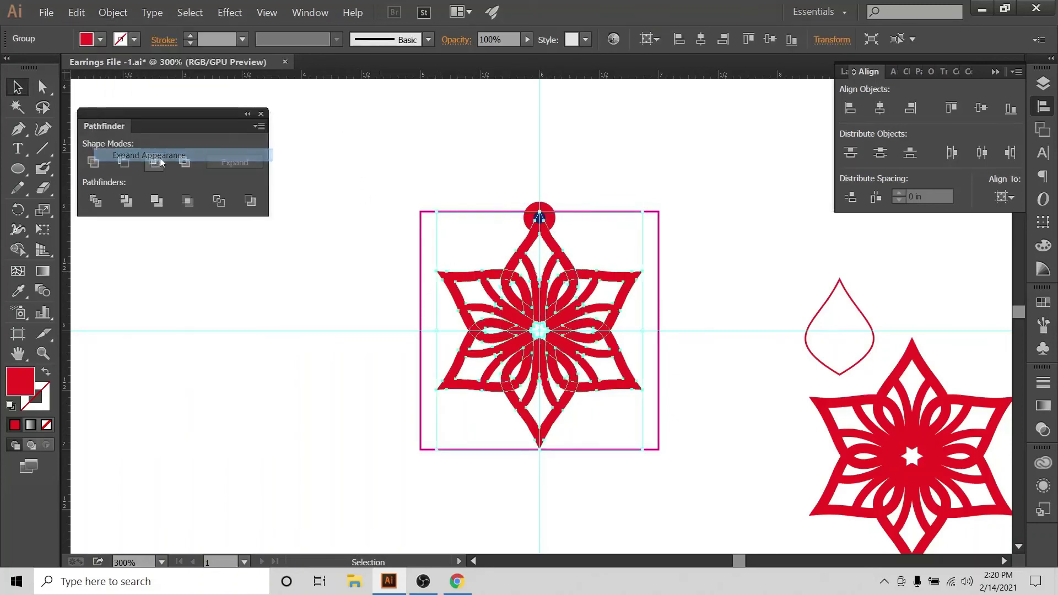
left_click(427, 292)
Step: Ungroup the star's pieces and merge them with Pathfinder Unite
left_click(542, 354)
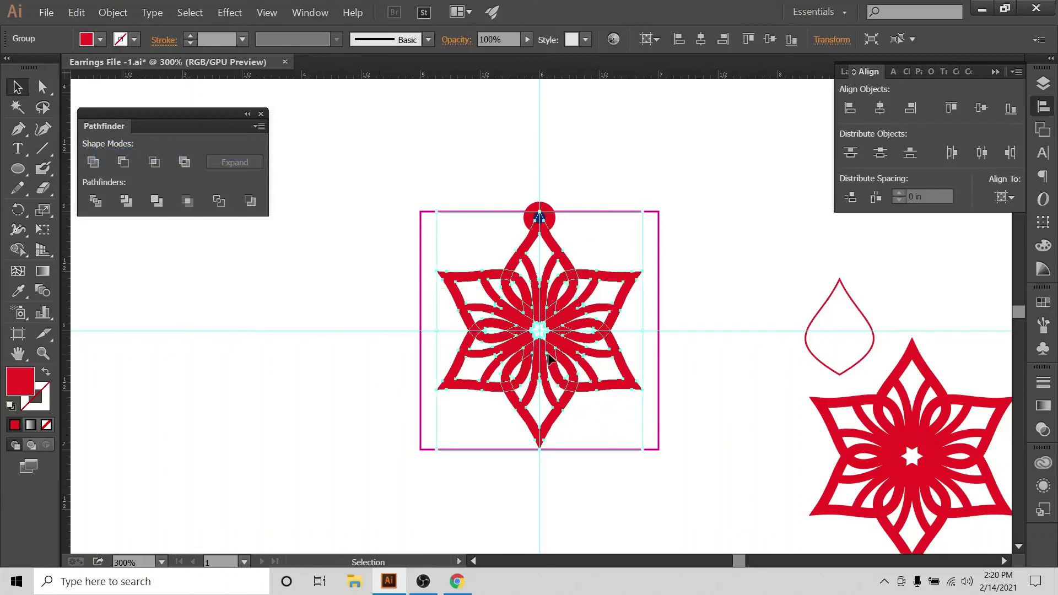
left_click(126, 16)
left_click(128, 71)
left_click(93, 162)
left_click(333, 342)
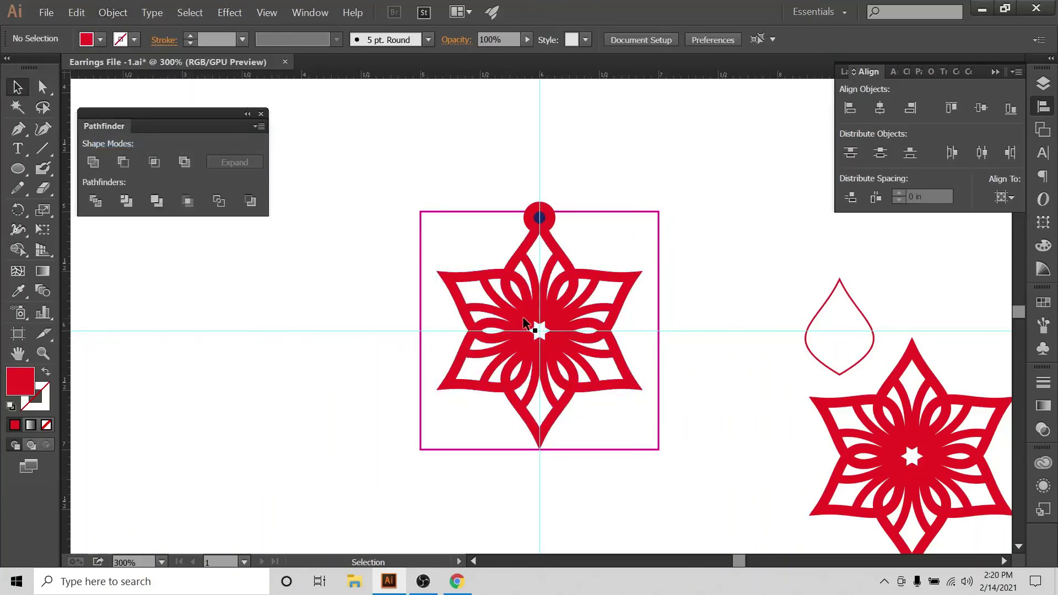
Step: Expand the red circle and star into one compound path, then show the Layers panel
left_click(529, 324)
left_click(558, 212)
left_click(553, 219)
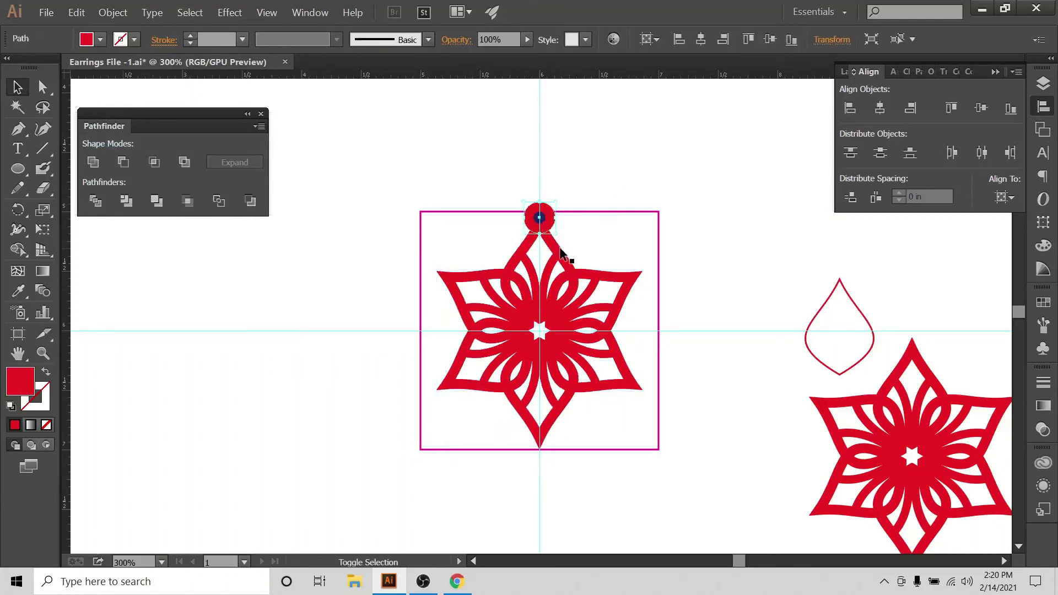
left_click(565, 255, "shift")
left_click(113, 12)
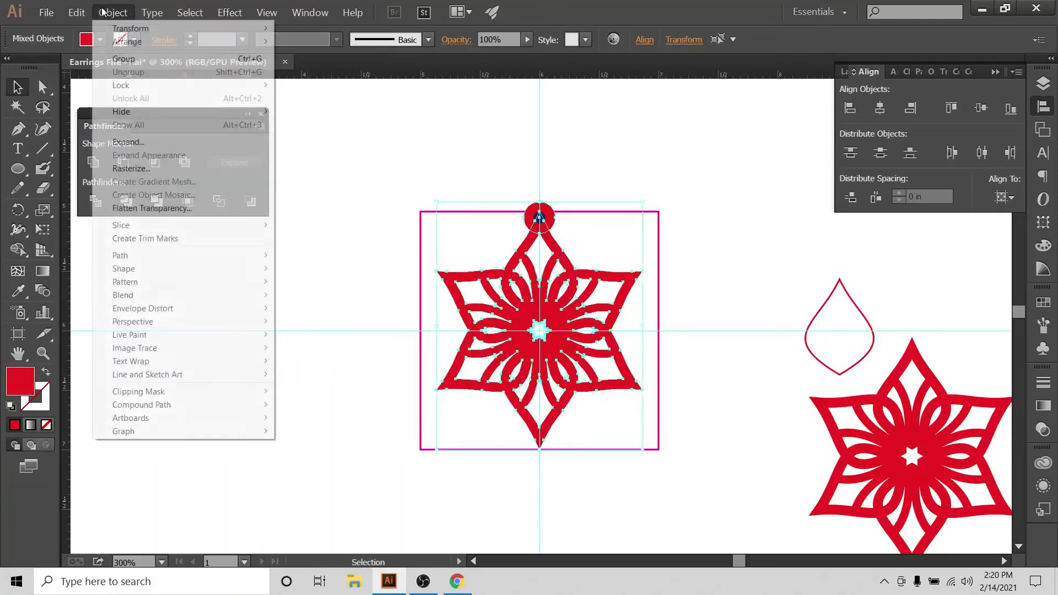
left_click(134, 143)
left_click(608, 238)
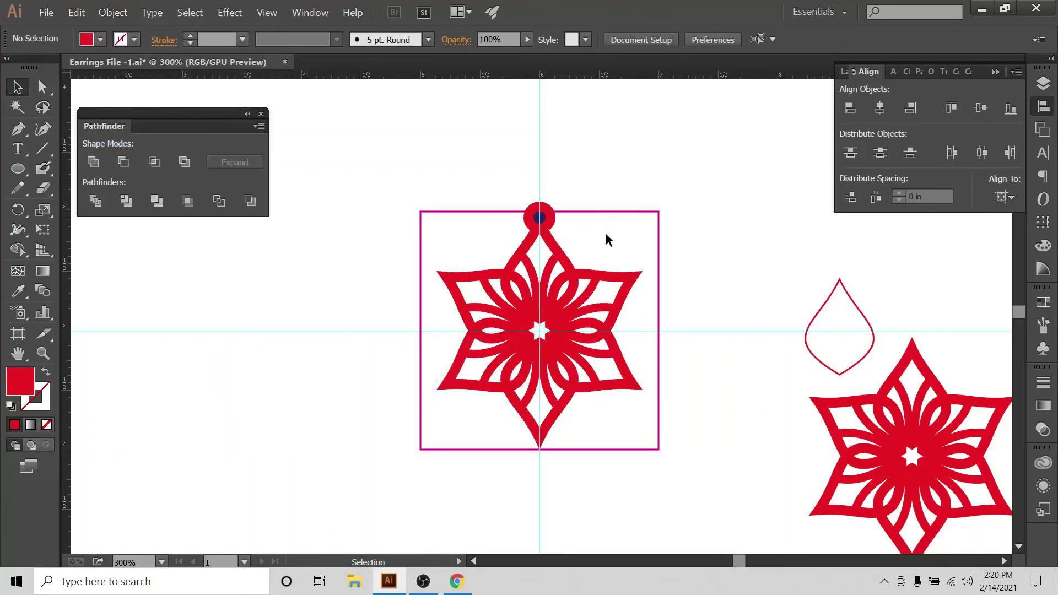
left_click(547, 301)
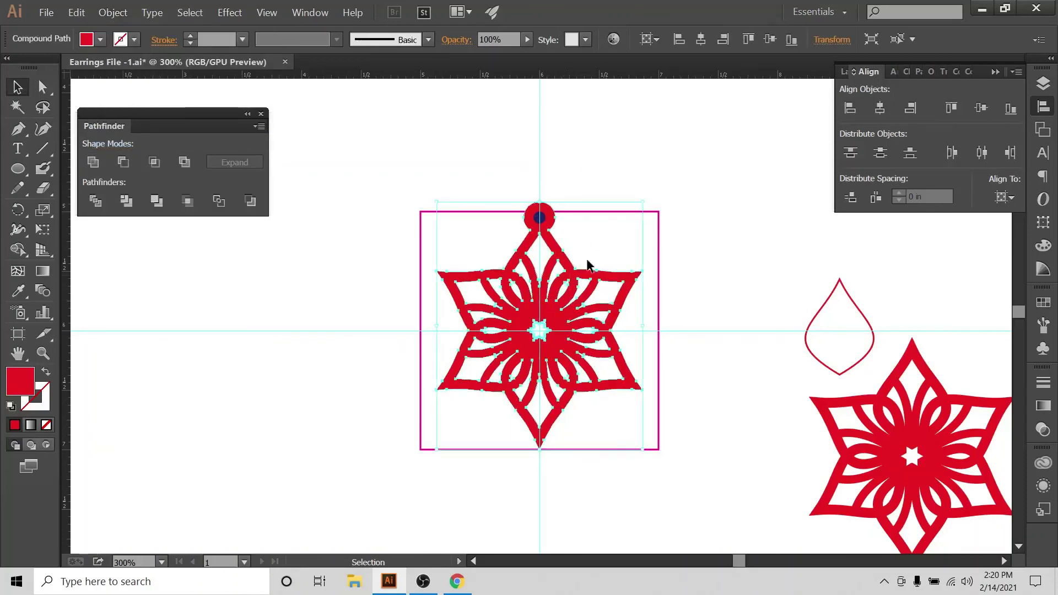
left_click(1044, 83)
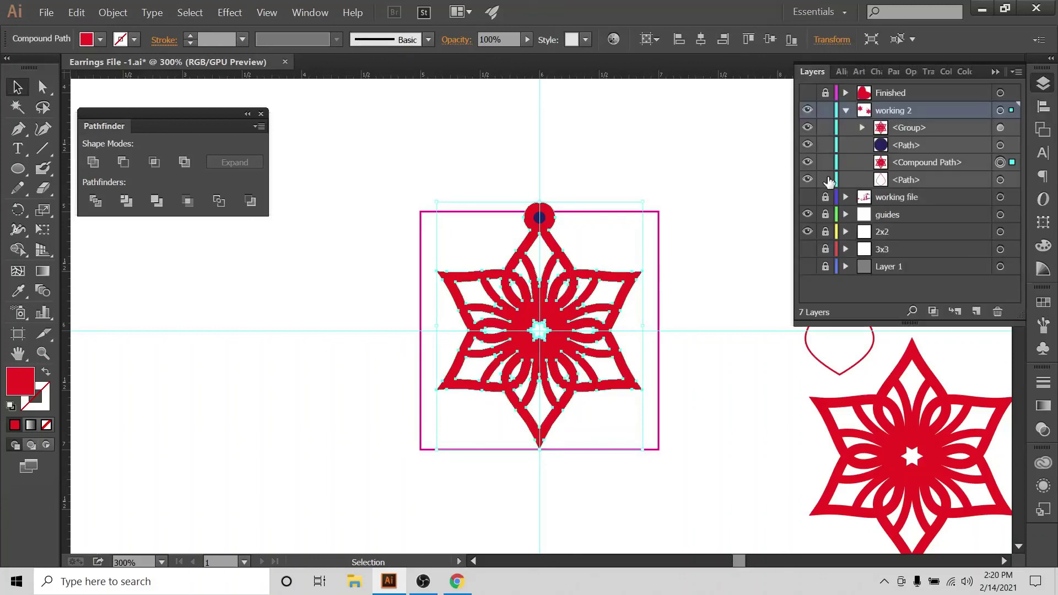
Step: Hide the 2x2 and guides layers
left_click(807, 233)
left_click(627, 164)
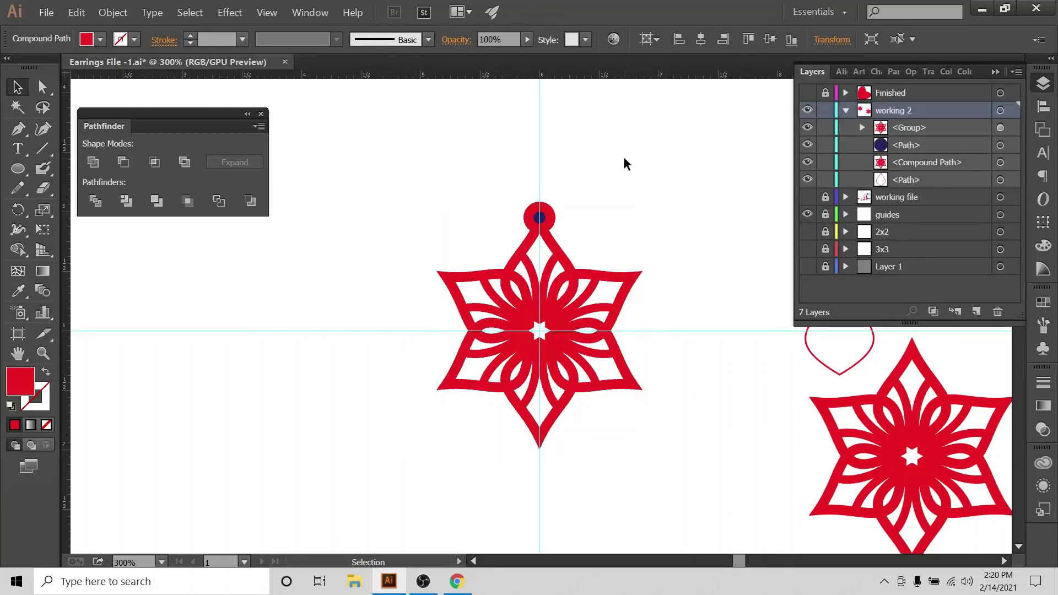
left_click(808, 215)
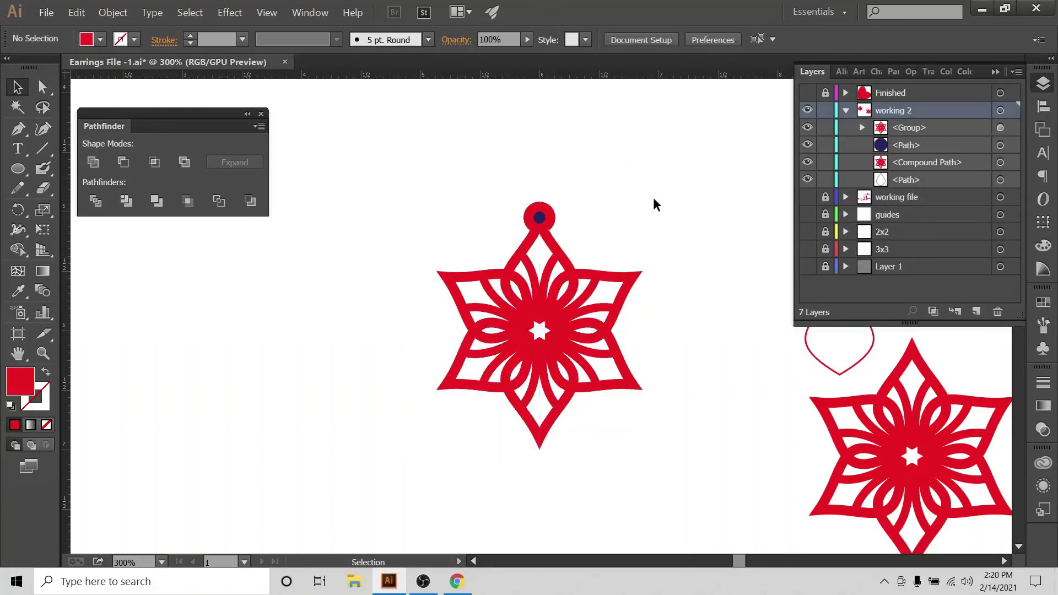
Step: Place the star's circle over the navy dot and punch it out with Minus Front
left_click_drag(525, 254, 285, 294)
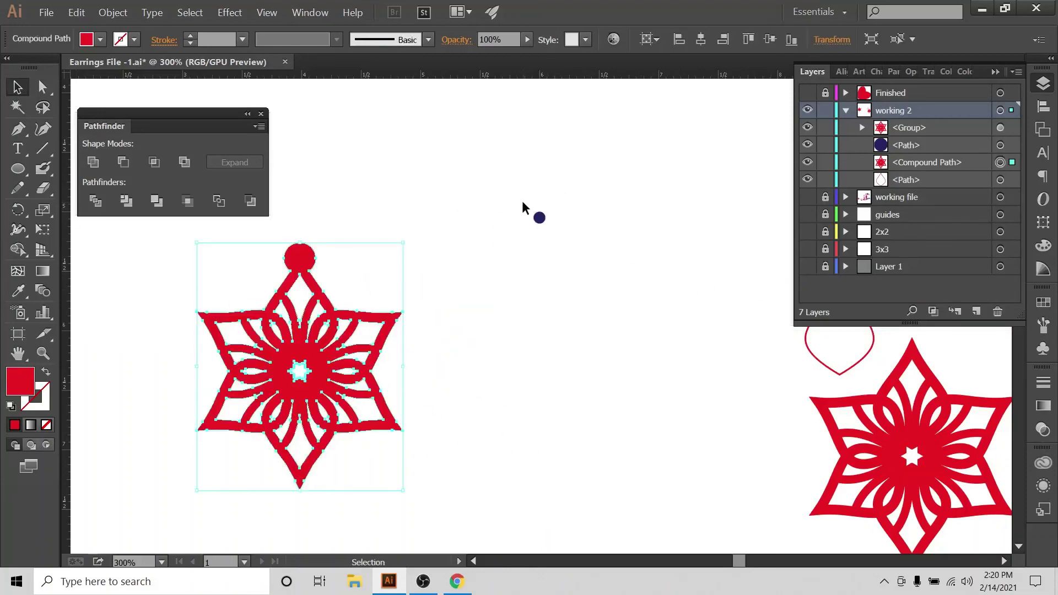
left_click(553, 206)
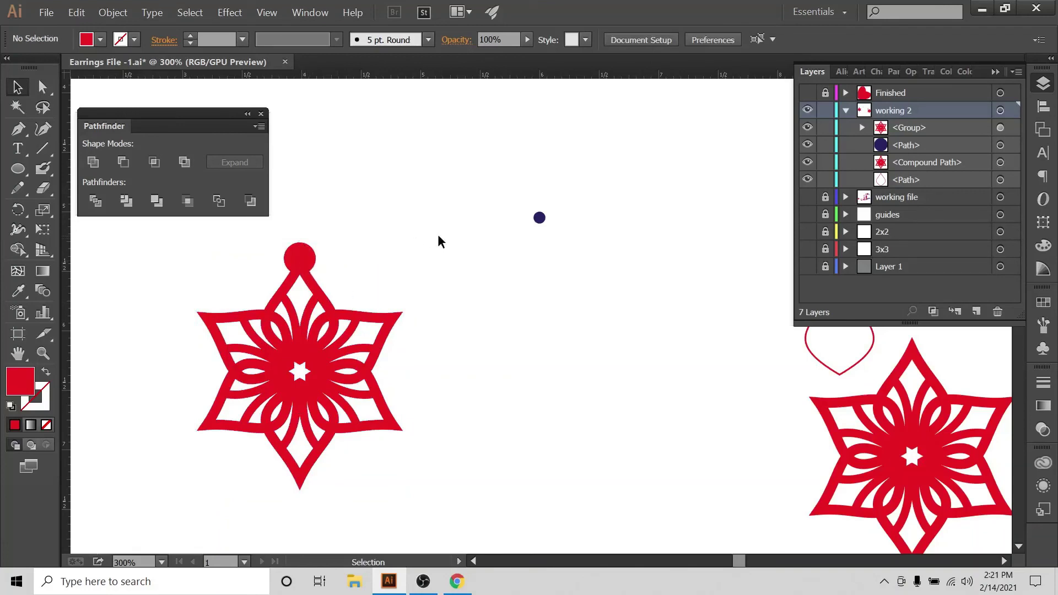
key("a")
key("v")
left_click_drag(338, 308, 577, 268)
left_click(586, 179)
left_click_drag(589, 166, 429, 403)
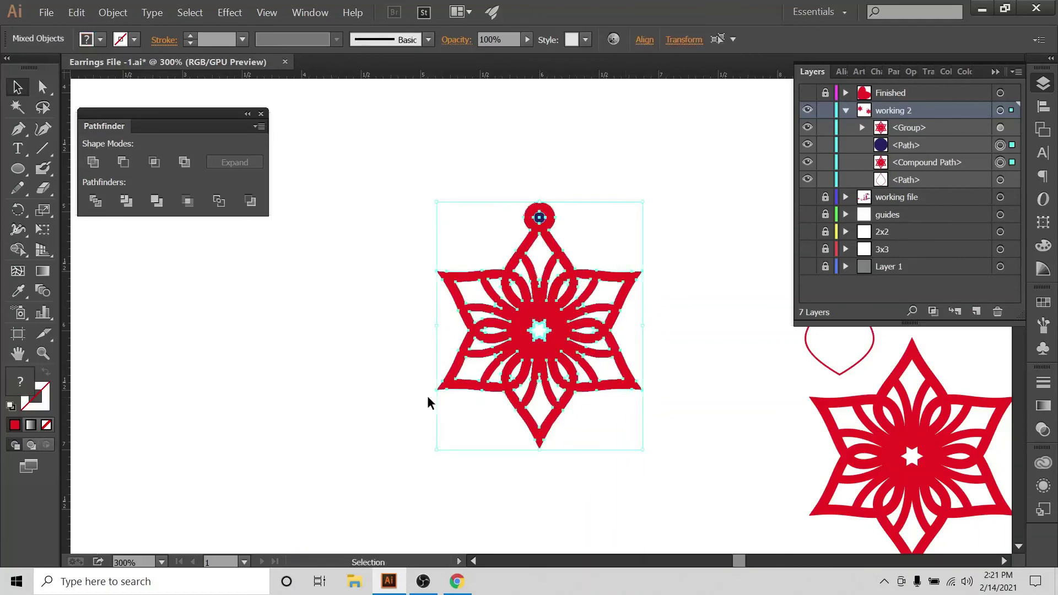
left_click(125, 167)
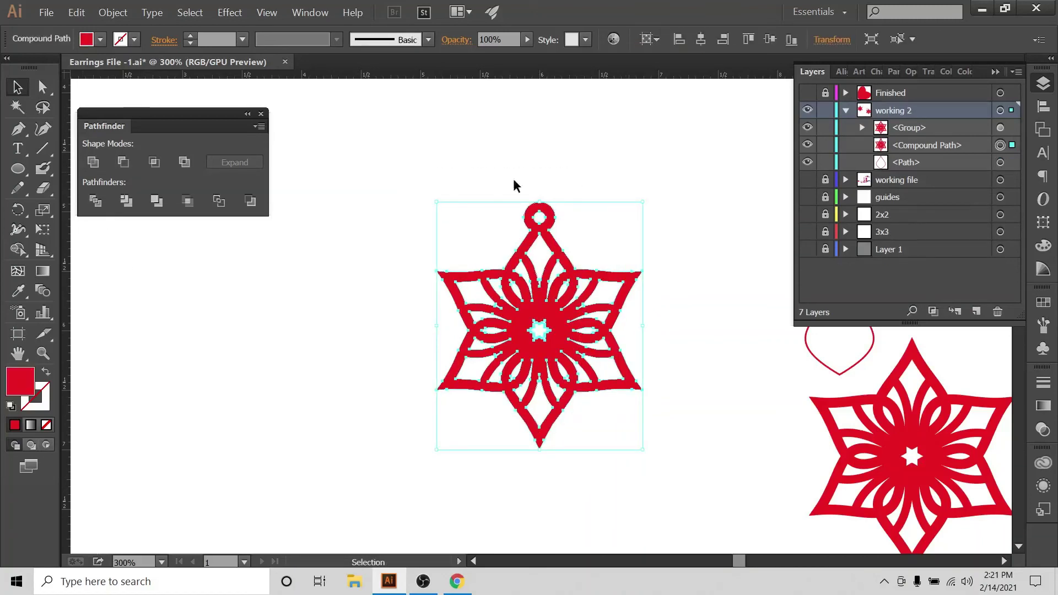
left_click(624, 188)
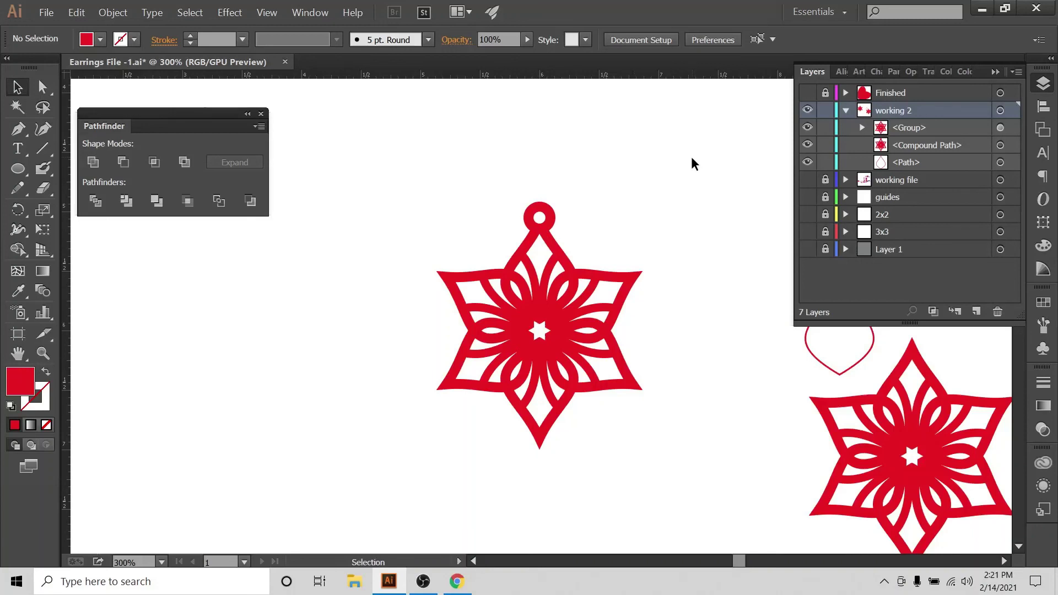
Step: Zoom out and compare the earring with the Etsy reference listing in Chrome
key("ctrl+minus")
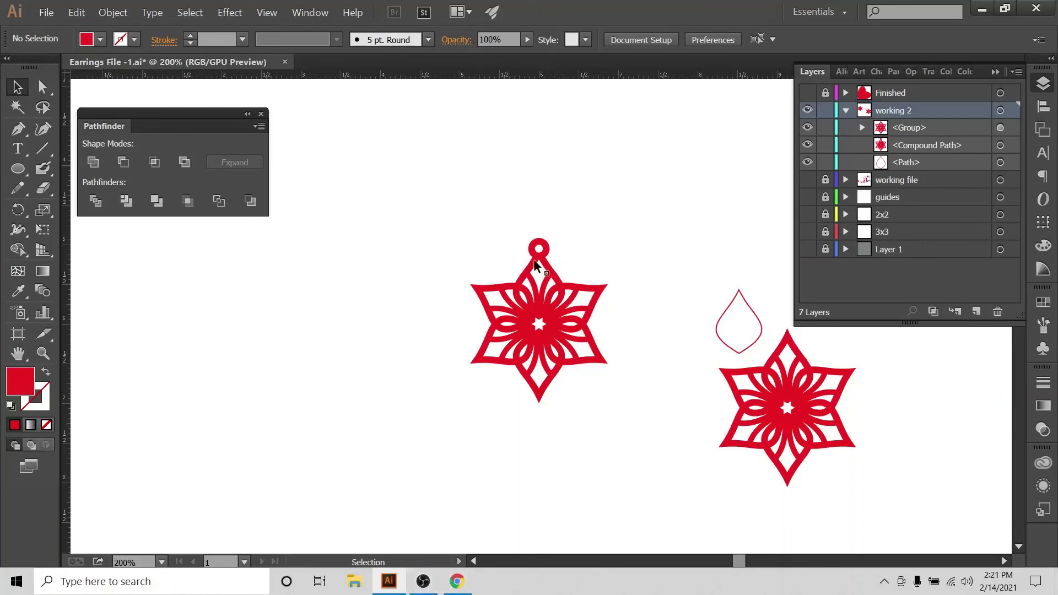
left_click(457, 581)
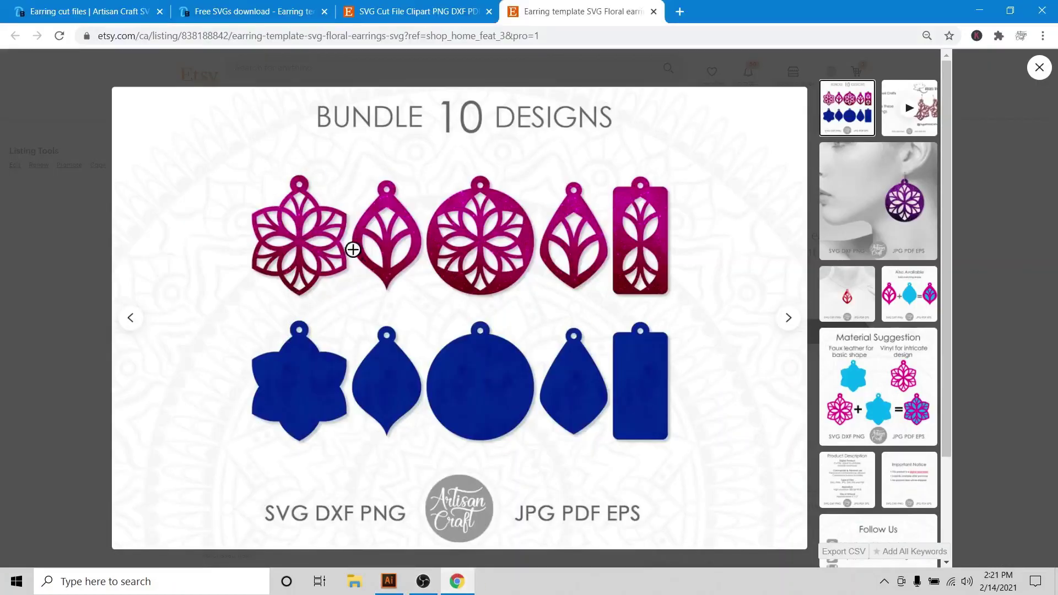
left_click(388, 587)
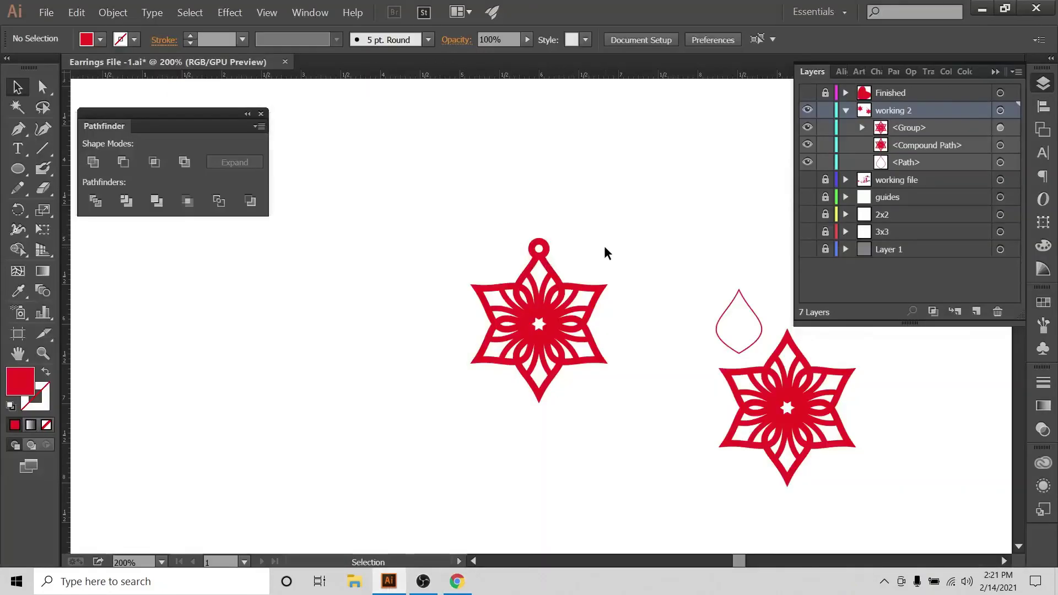
key("ctrl+plus")
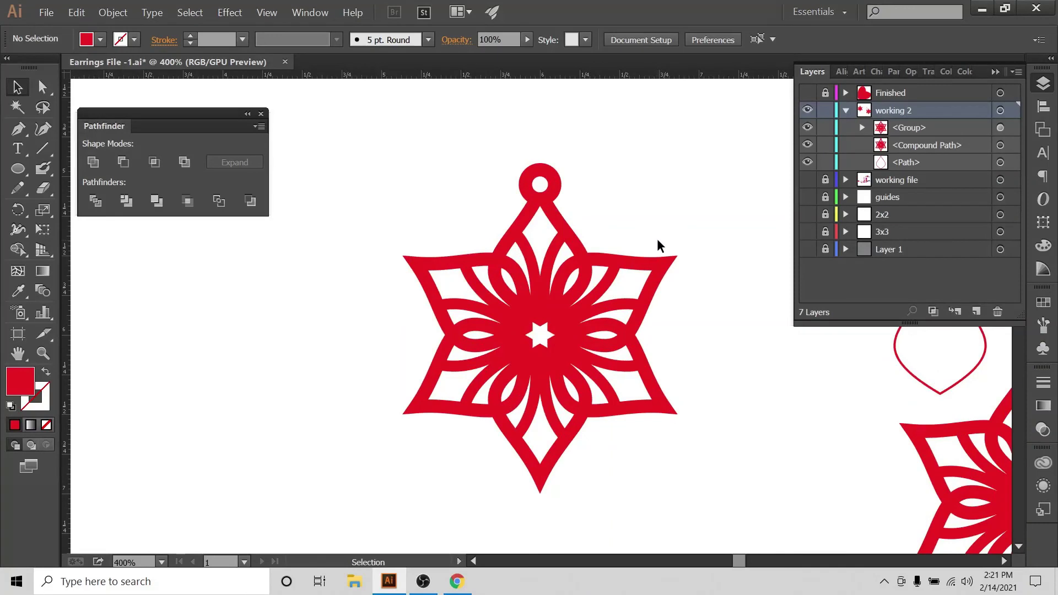